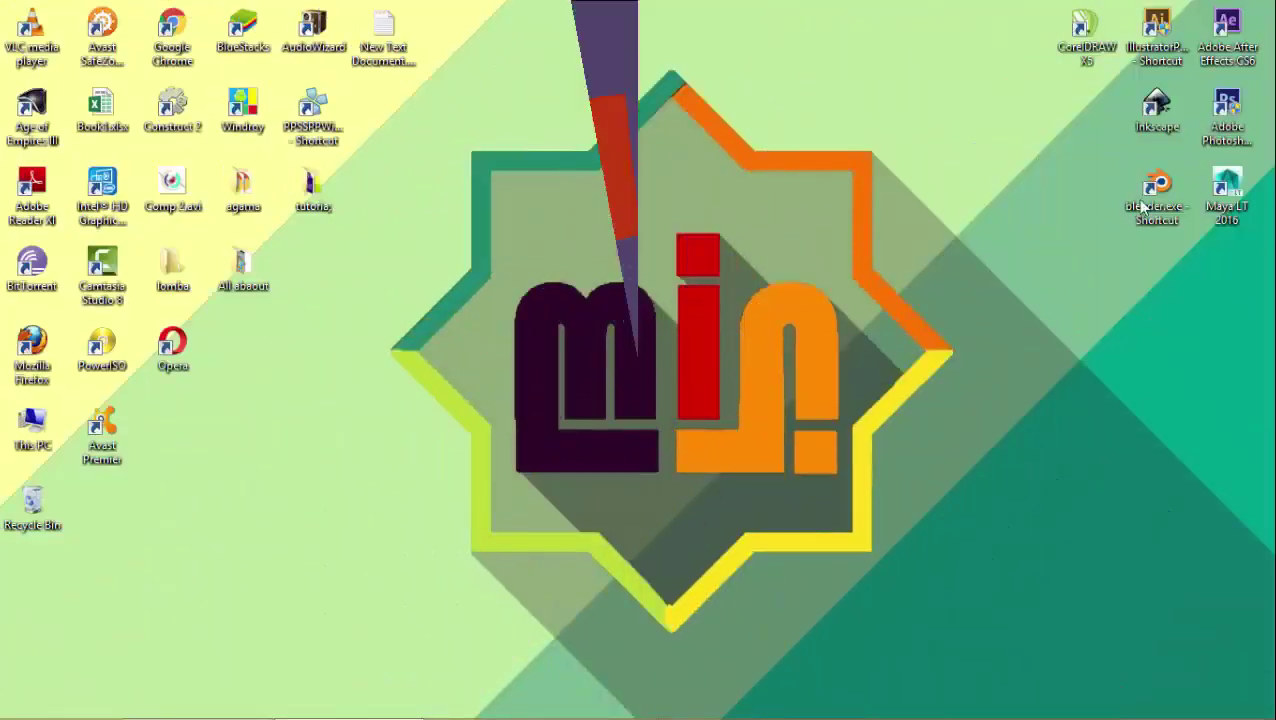
Step: Launch Photoshop CS6 from the desktop shortcut, approving the User Account Control prompt
double_click(1226, 112)
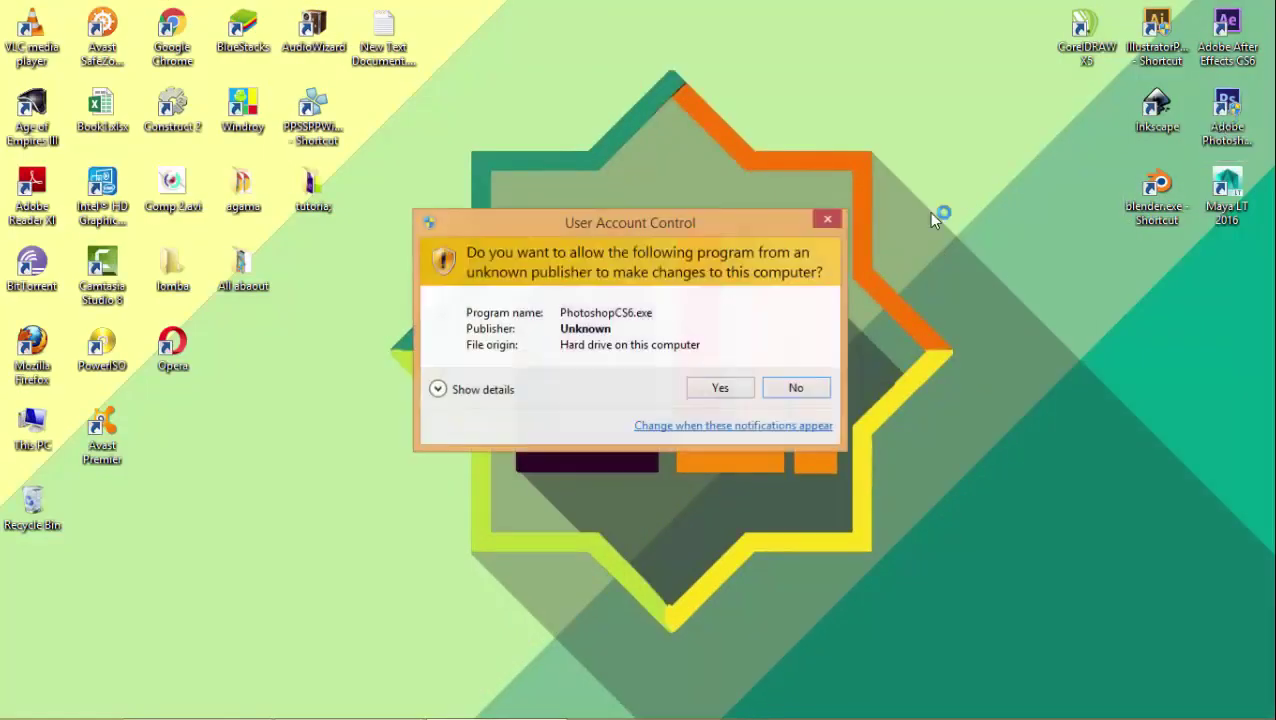
click(698, 394)
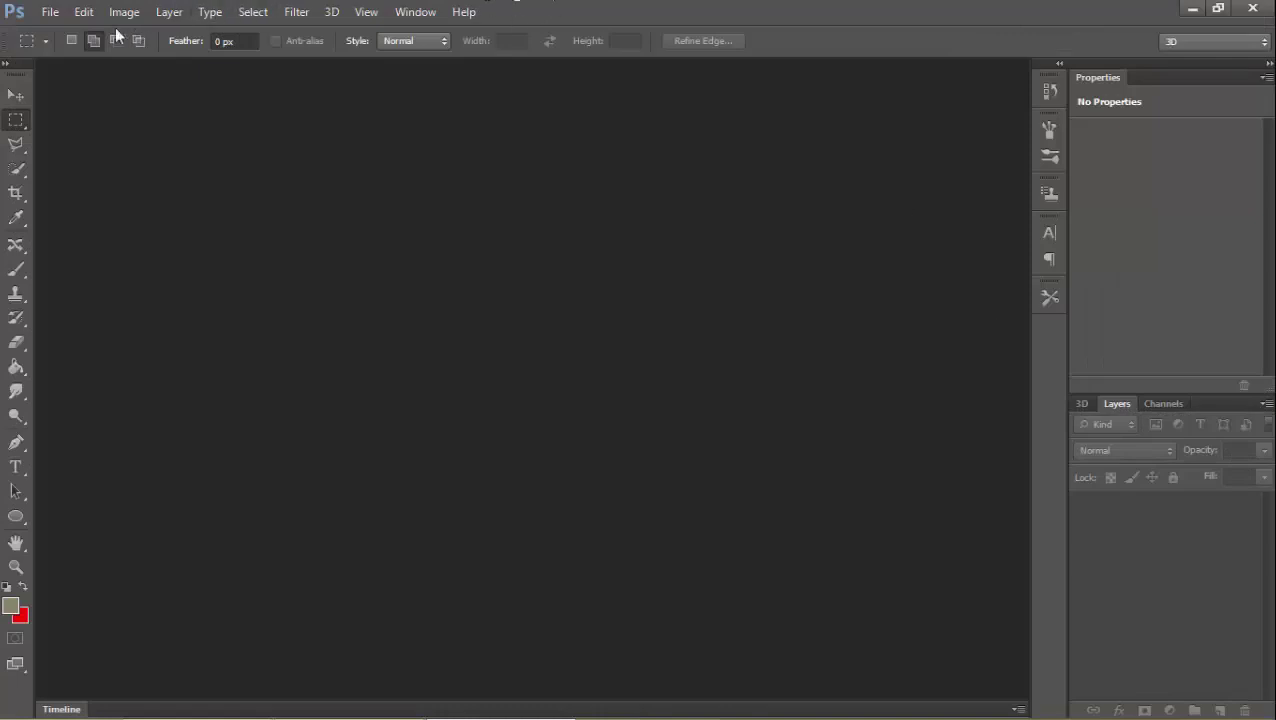
Step: Open peru_sheep_fields-1366x768.jpg from the wallpaper folder and begin unlocking its Background layer
click(50, 12)
click(70, 48)
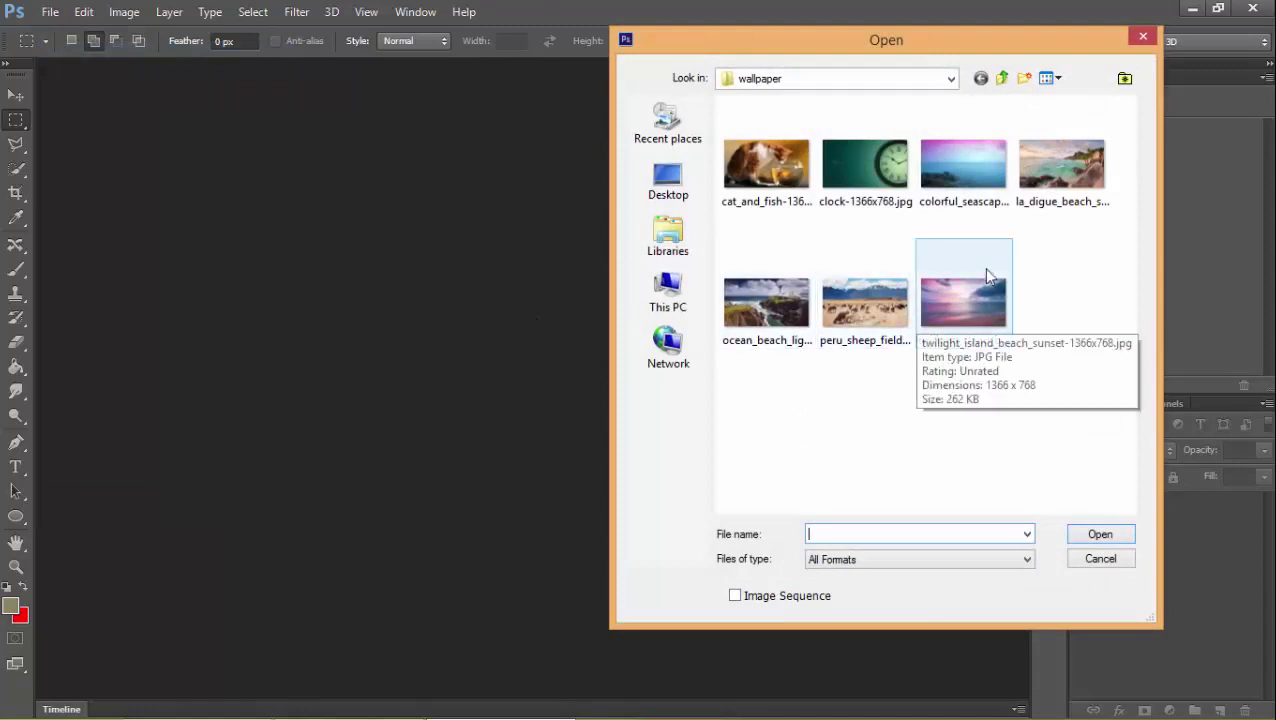
click(826, 333)
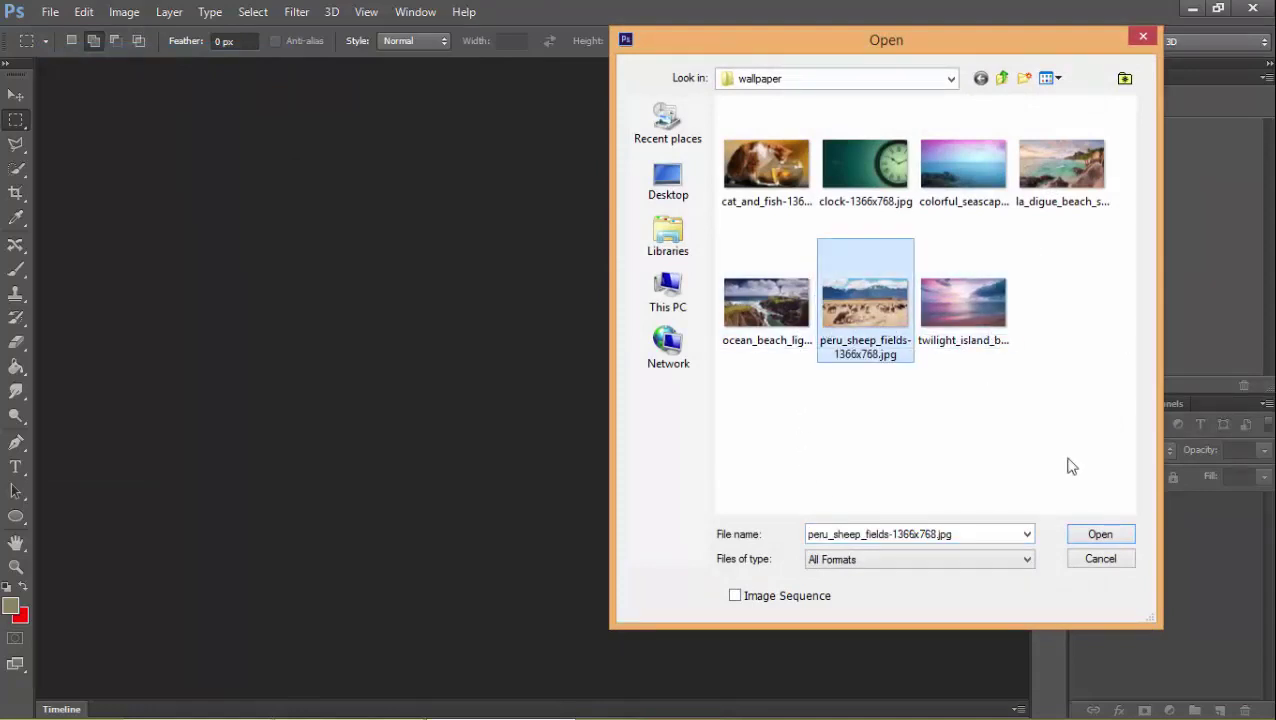
click(1108, 538)
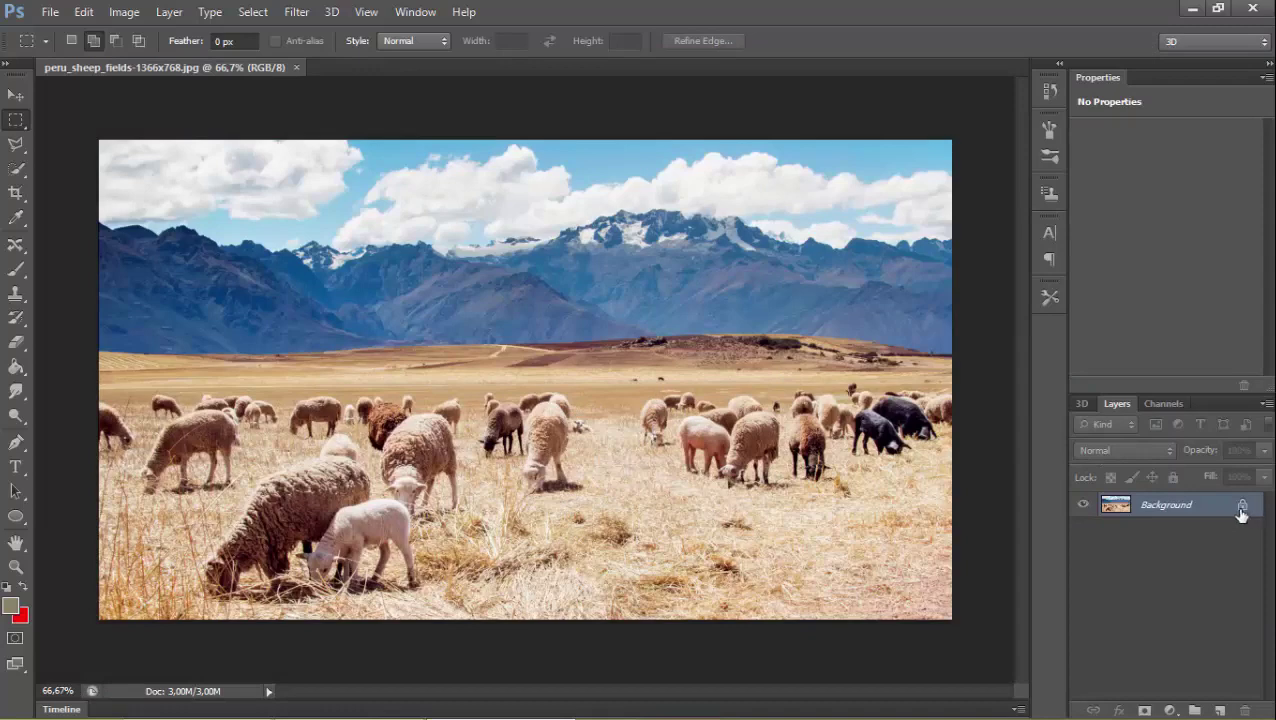
double_click(1241, 510)
Step: Confirm Layer 0, then Content-Aware Move grass strips over the left and large foreground sheep
click(815, 221)
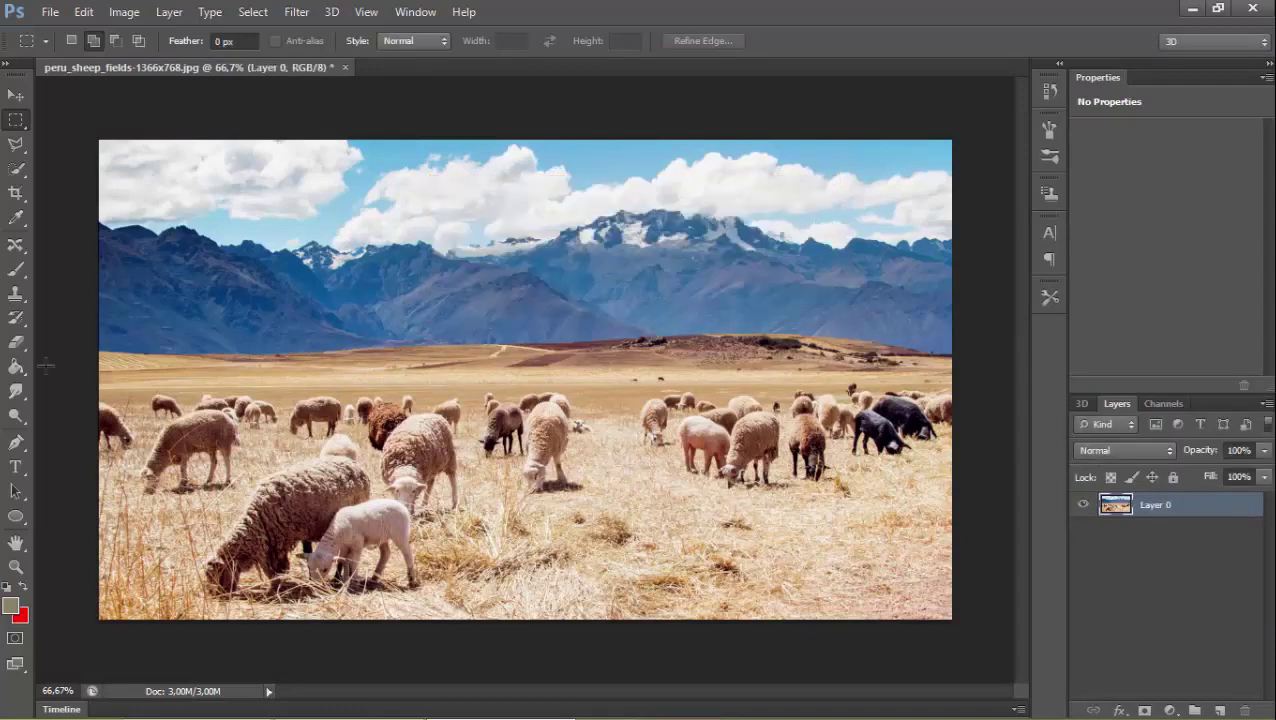
click(15, 245)
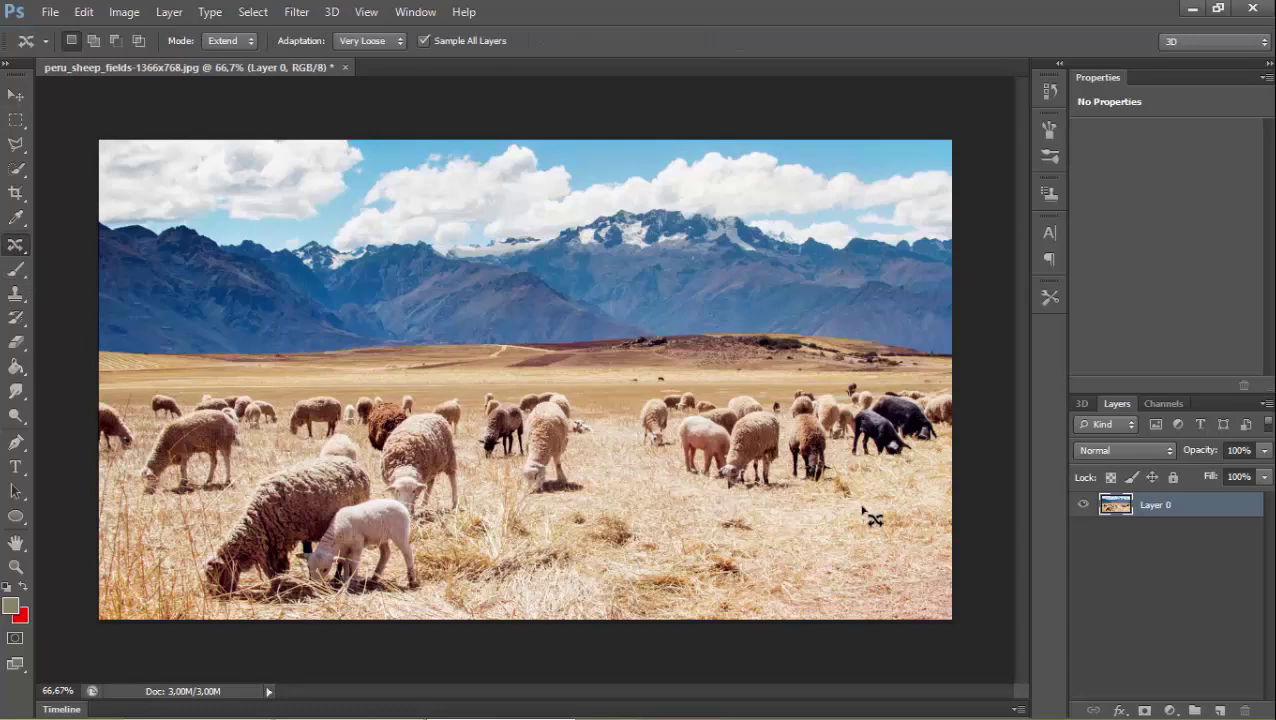
mouse_move(861, 506)
mouse_down()
mouse_move(877, 553)
mouse_move(866, 530)
mouse_move(505, 497)
mouse_up()
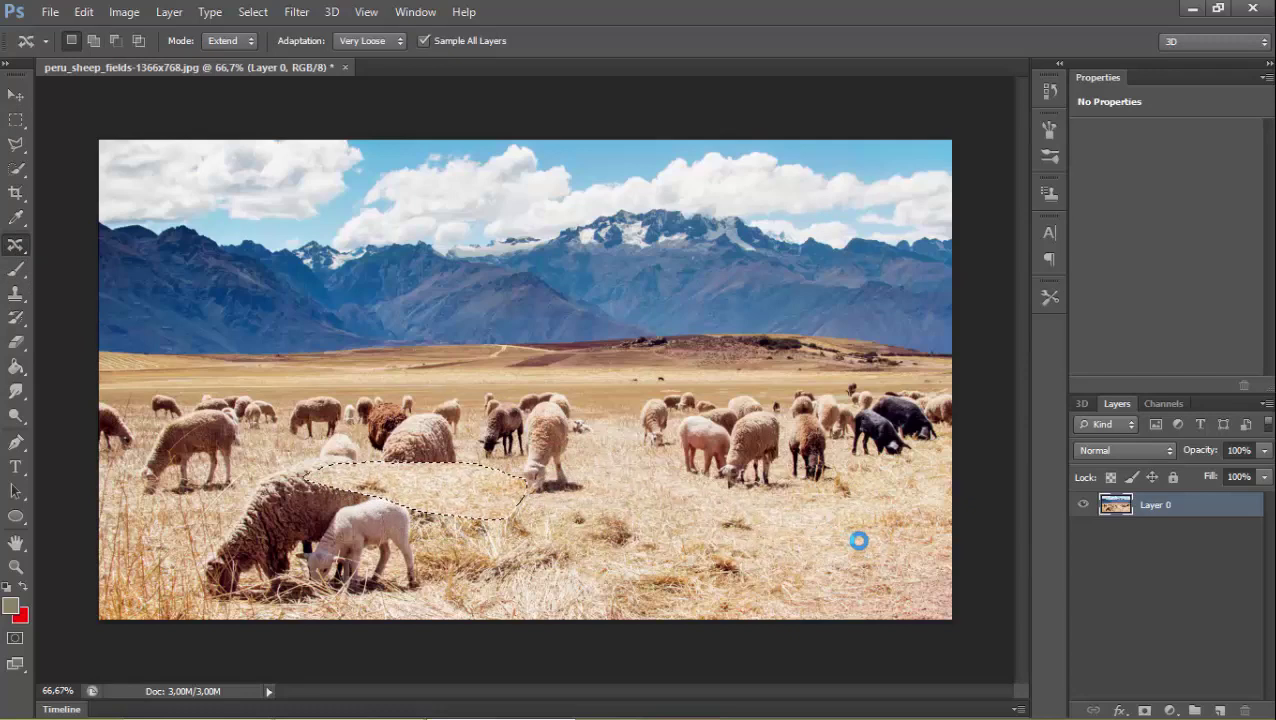
mouse_move(870, 540)
mouse_down()
mouse_move(890, 598)
mouse_move(869, 547)
mouse_move(782, 449)
mouse_up()
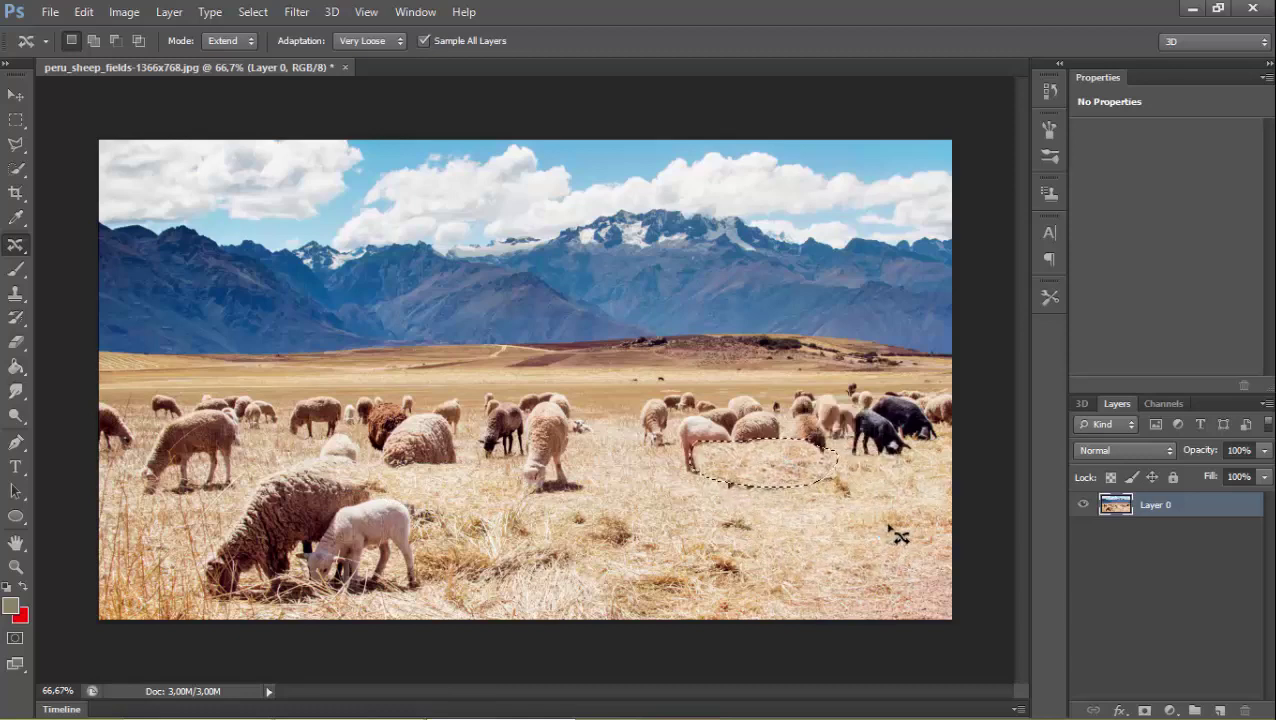
mouse_move(886, 519)
mouse_down()
mouse_move(770, 521)
mouse_move(748, 542)
mouse_move(906, 535)
mouse_move(390, 490)
mouse_up()
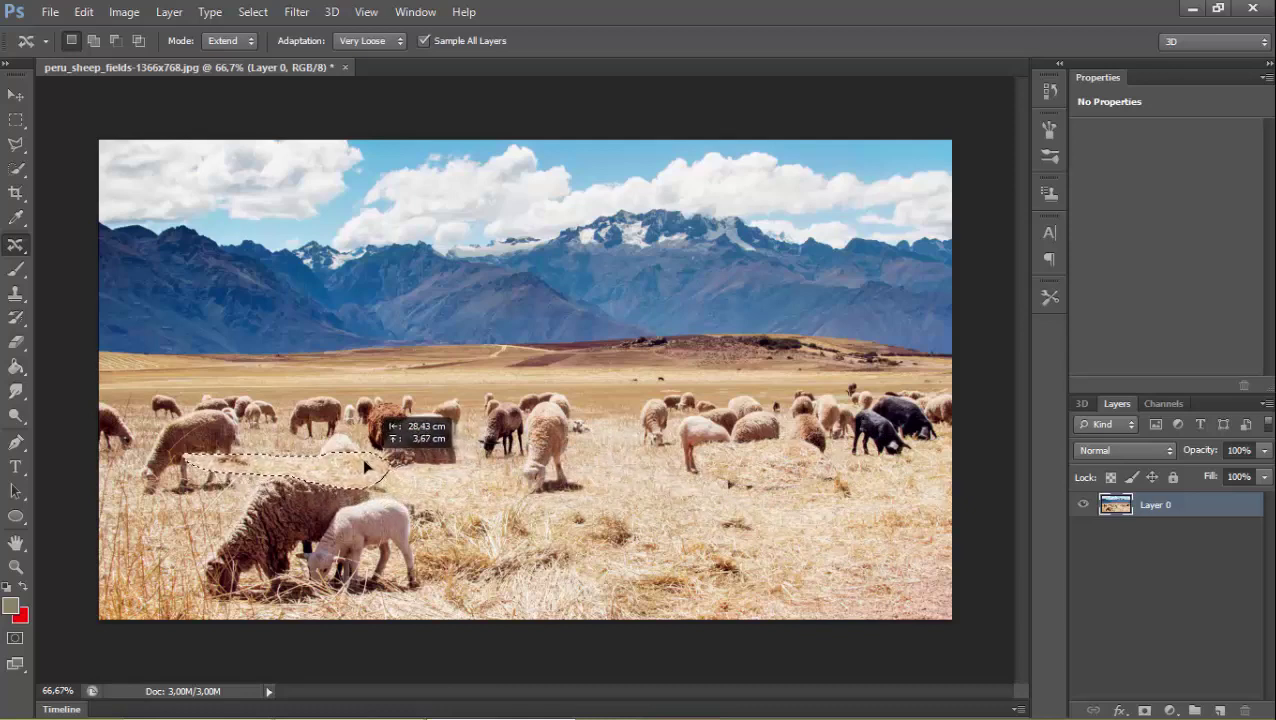
drag(390, 490, 340, 452)
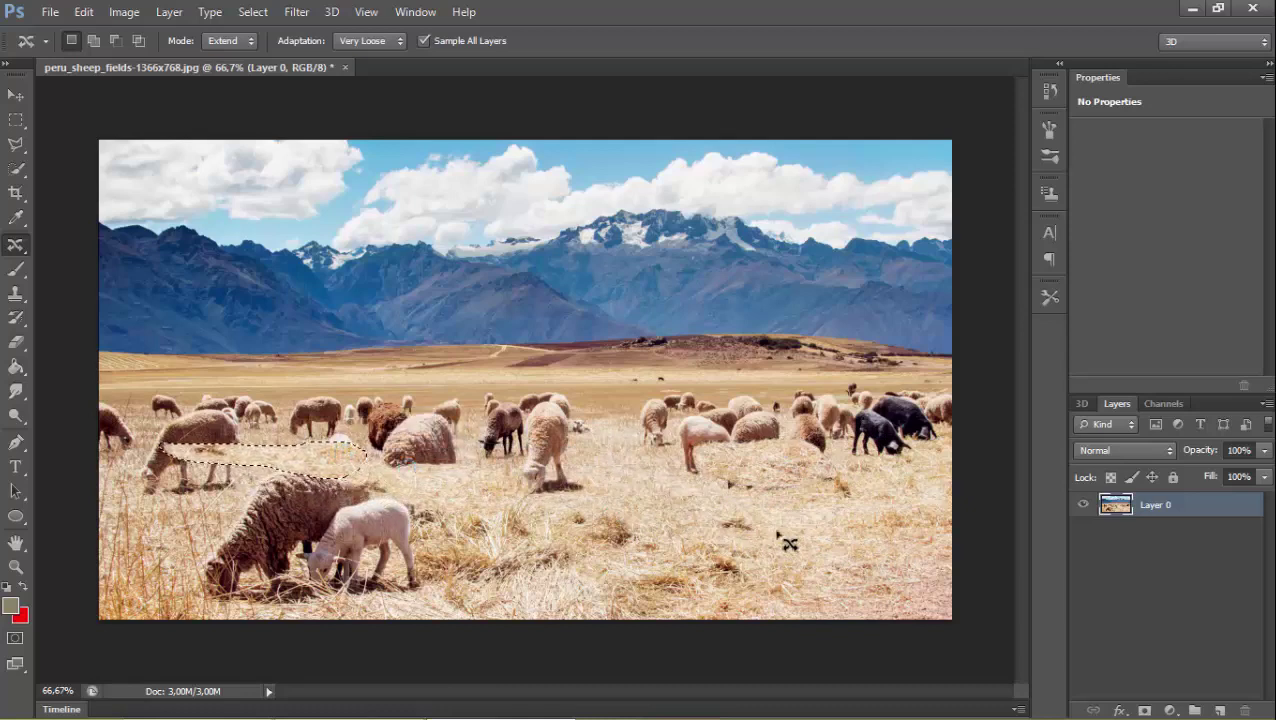
mouse_move(798, 524)
mouse_down()
mouse_move(805, 537)
mouse_move(440, 524)
mouse_up()
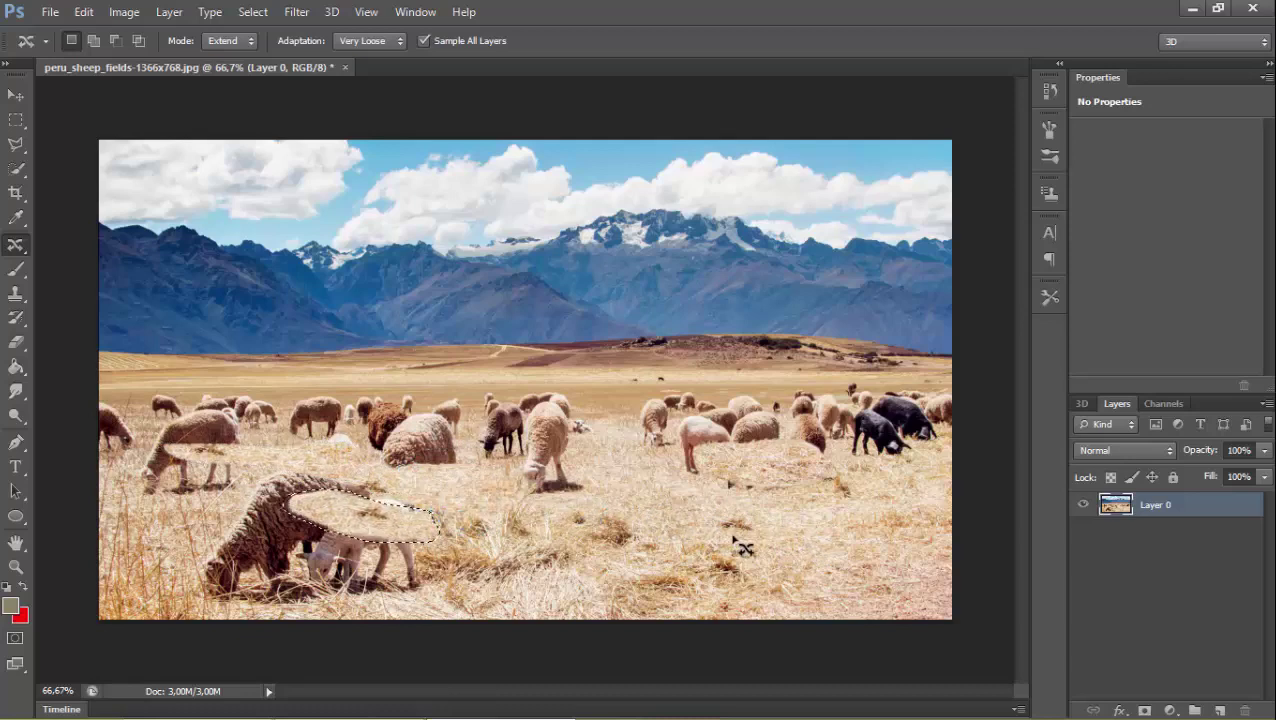
mouse_move(735, 541)
mouse_down()
mouse_move(820, 560)
mouse_move(832, 518)
mouse_move(391, 487)
mouse_up()
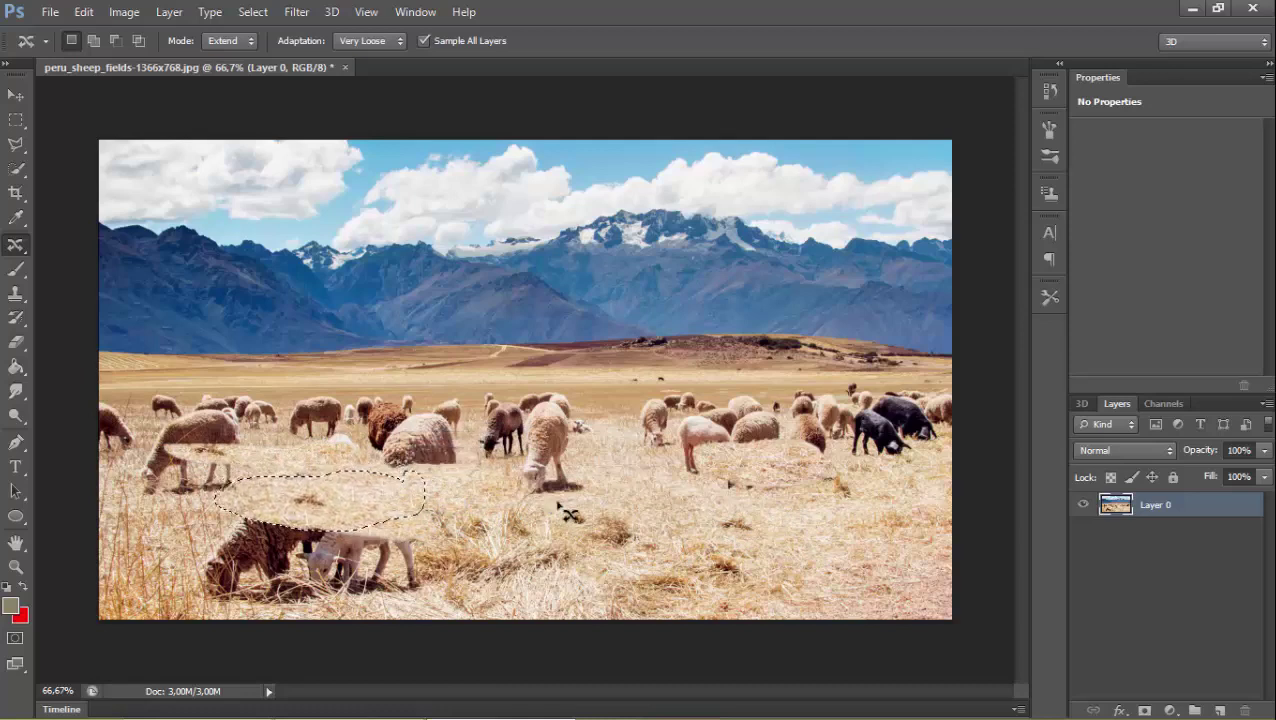
key(ctrl+d)
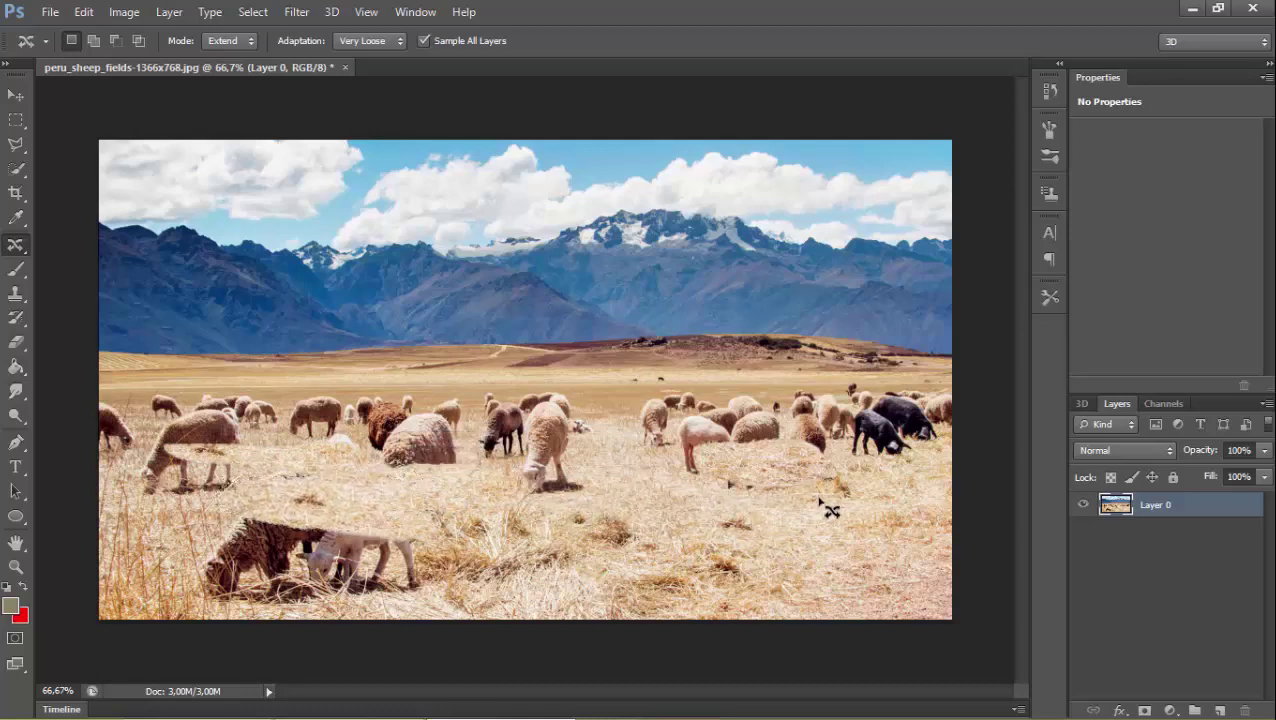
Step: Move two grass patches from the right over the lamb and deselect
drag(818, 498, 744, 501)
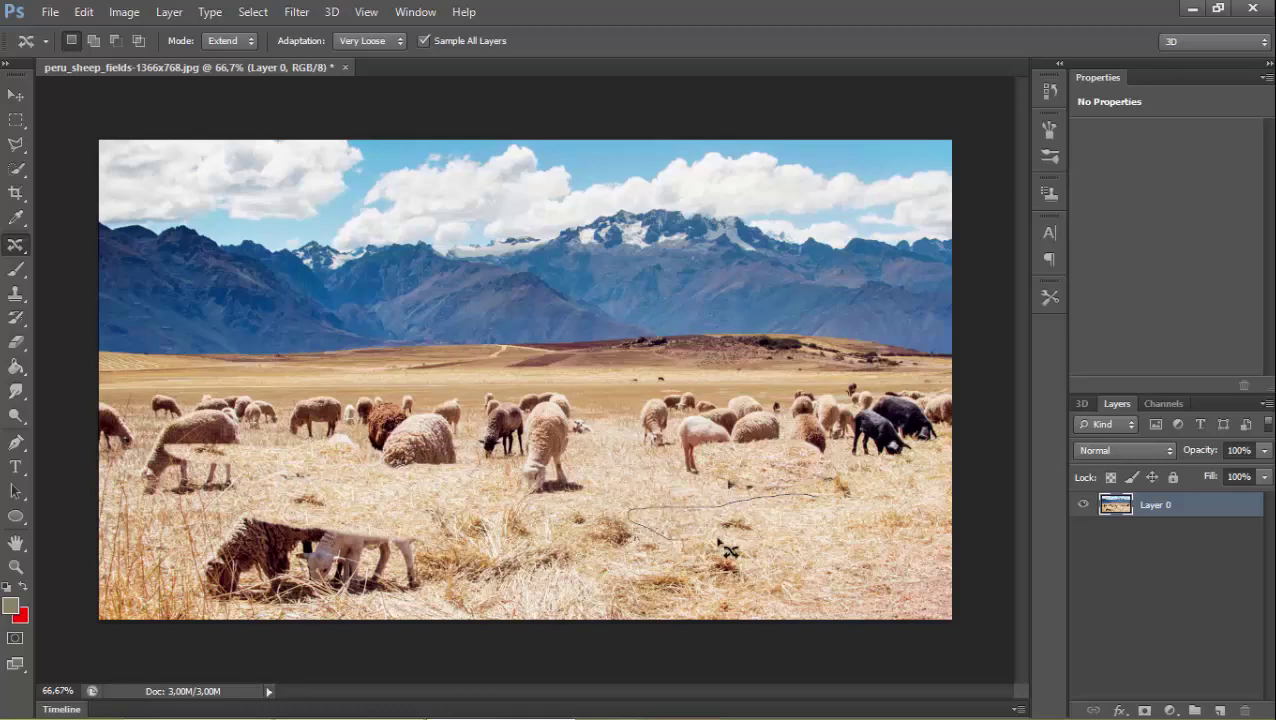
drag(720, 543, 830, 514)
drag(788, 518, 405, 540)
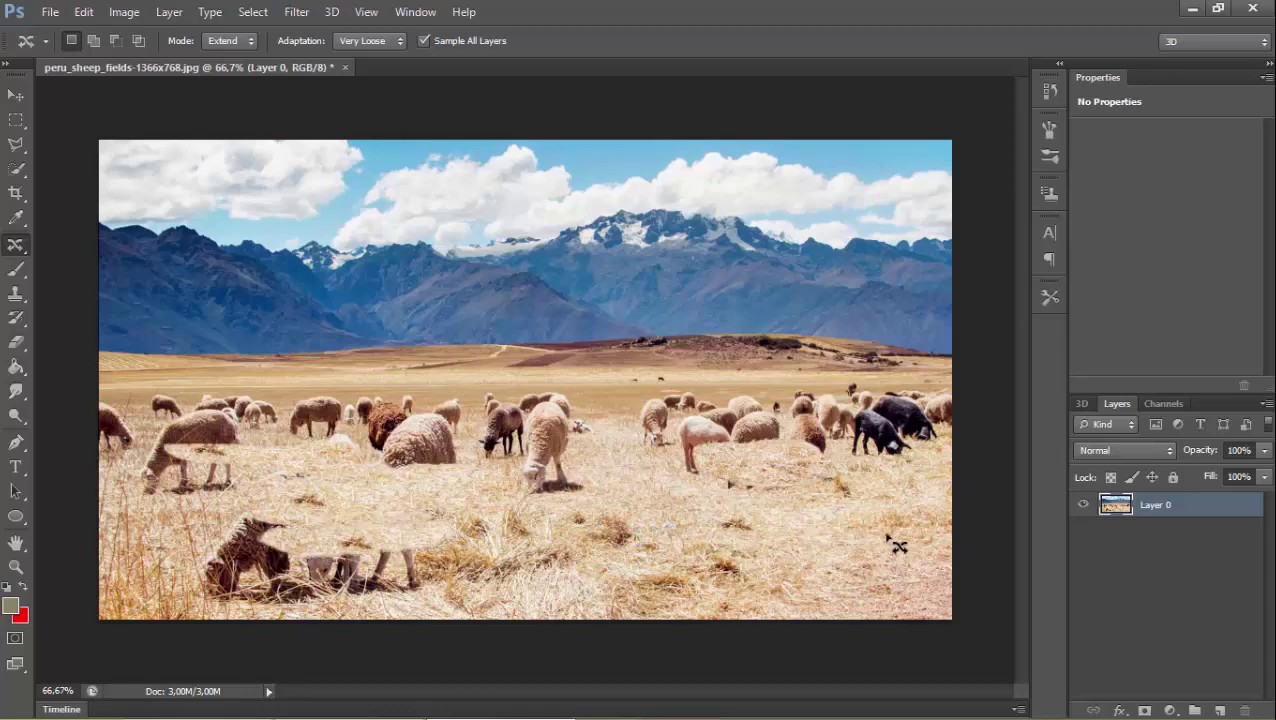
mouse_move(889, 570)
mouse_down()
mouse_move(877, 553)
mouse_move(413, 560)
mouse_up()
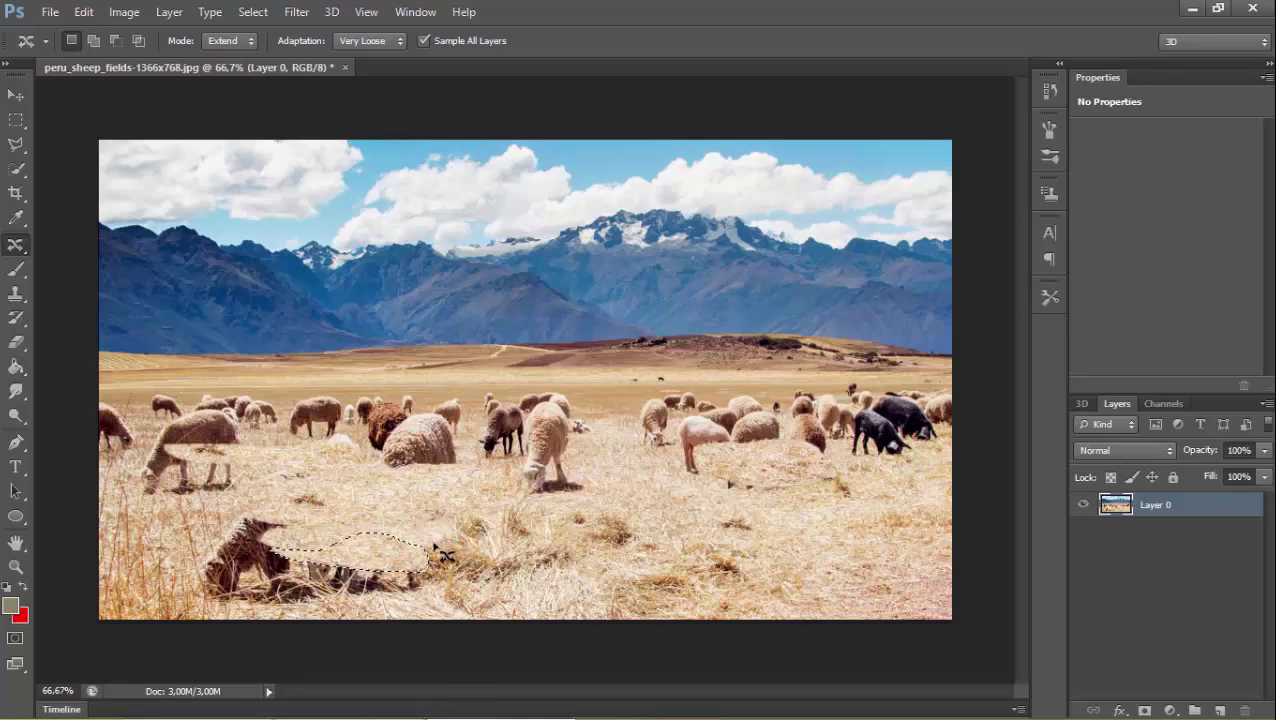
key(ctrl+d)
Step: Zoom into the lower-left remnants and Patch Tool the dark fragments with straw from above
click(15, 566)
drag(369, 587, 254, 481)
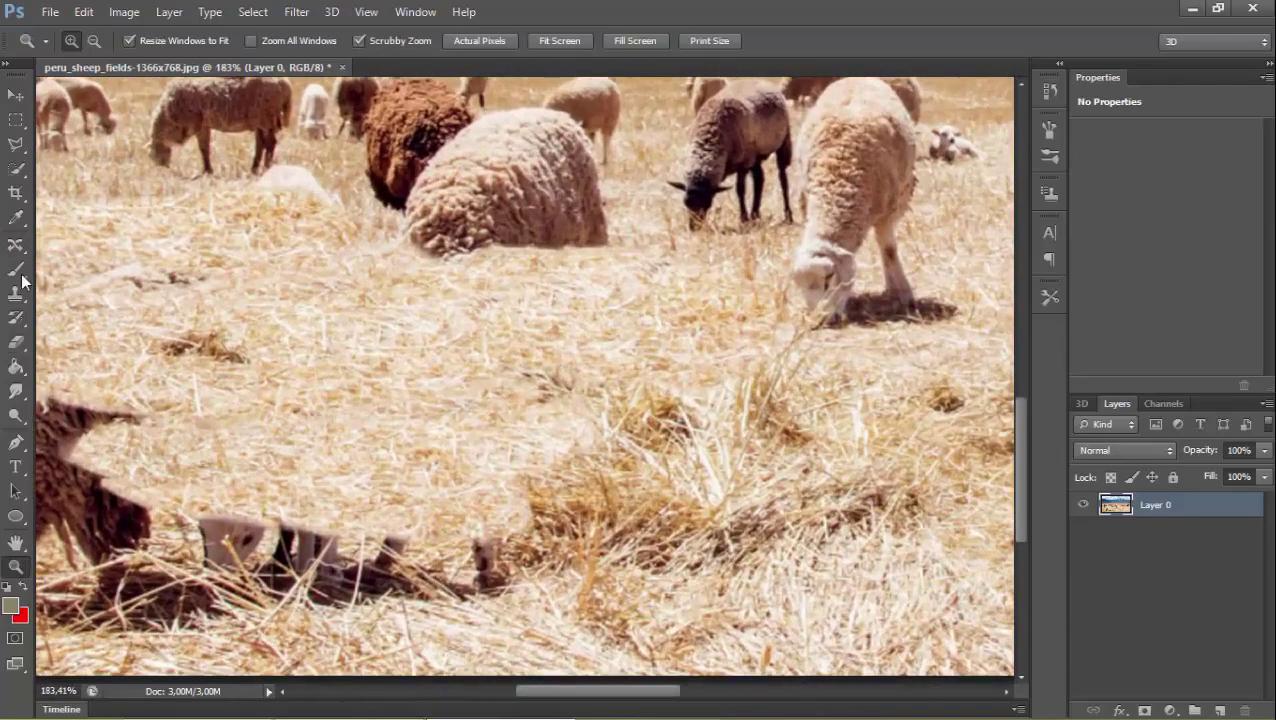
click(15, 245)
click(105, 276)
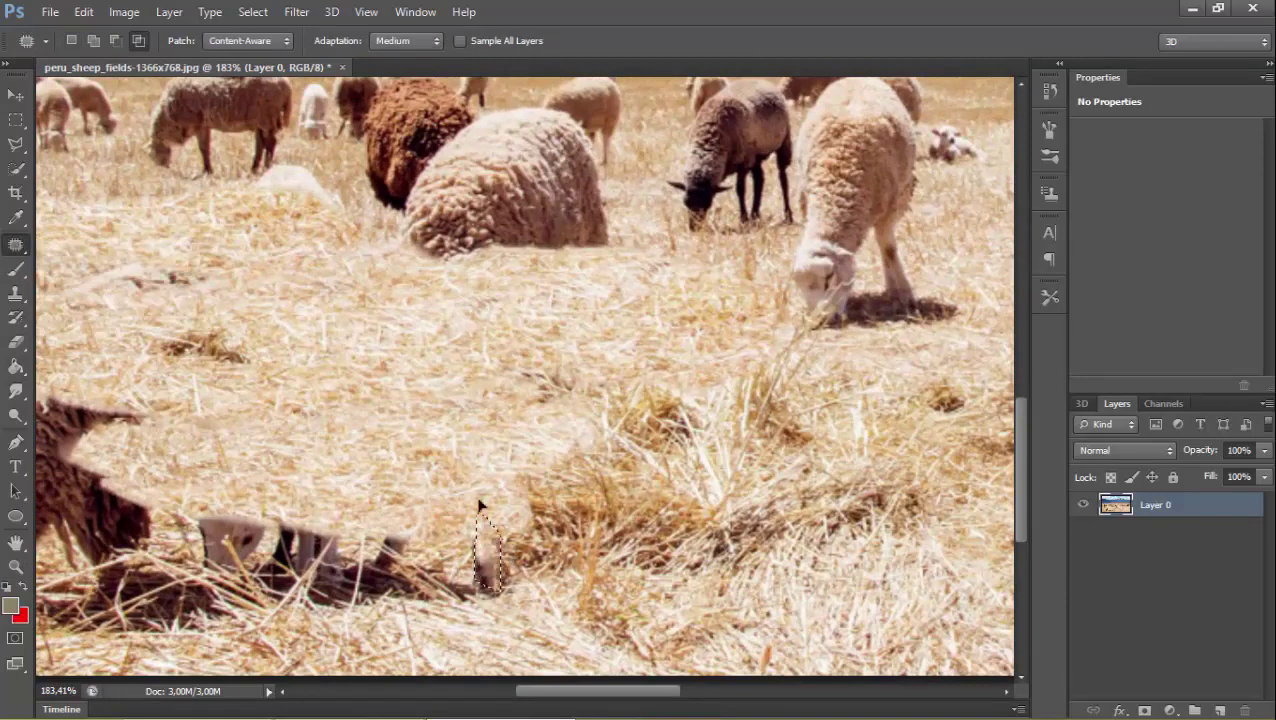
drag(487, 547, 493, 433)
drag(494, 549, 468, 588)
drag(499, 549, 456, 411)
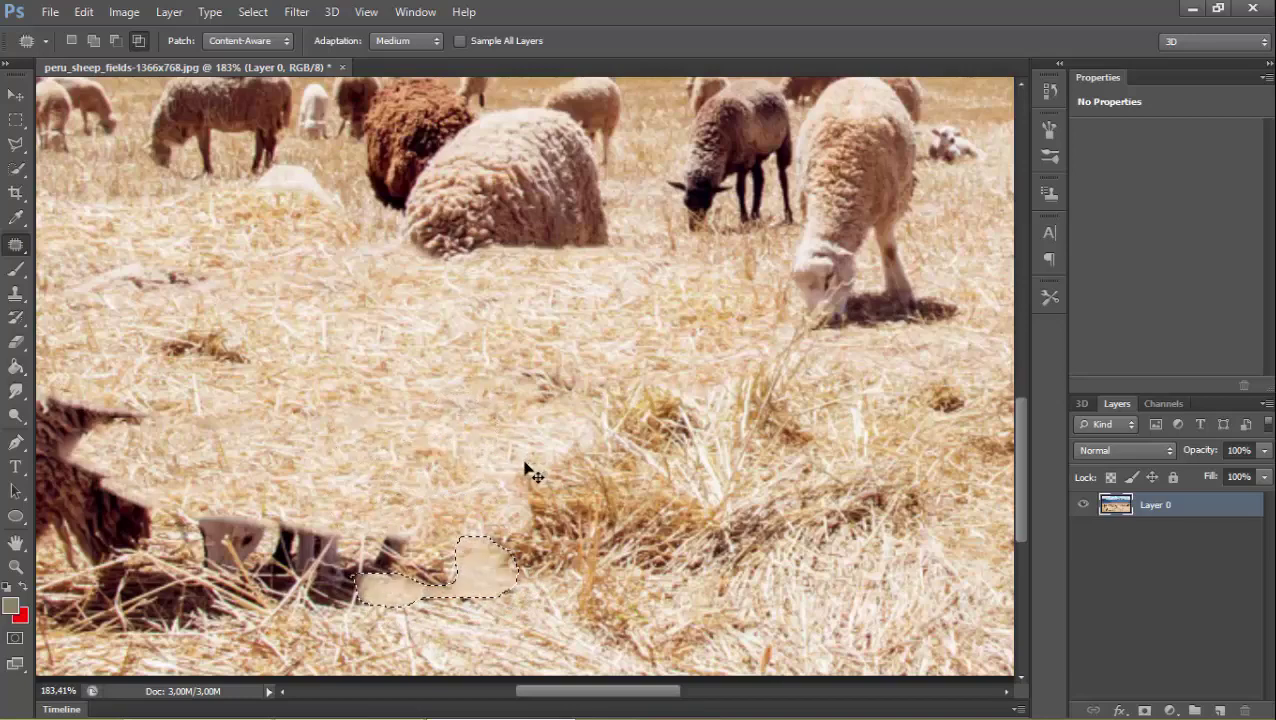
key(ctrl+d)
Step: Patch over the remaining lamb remnant with grass and deselect
drag(436, 547, 307, 540)
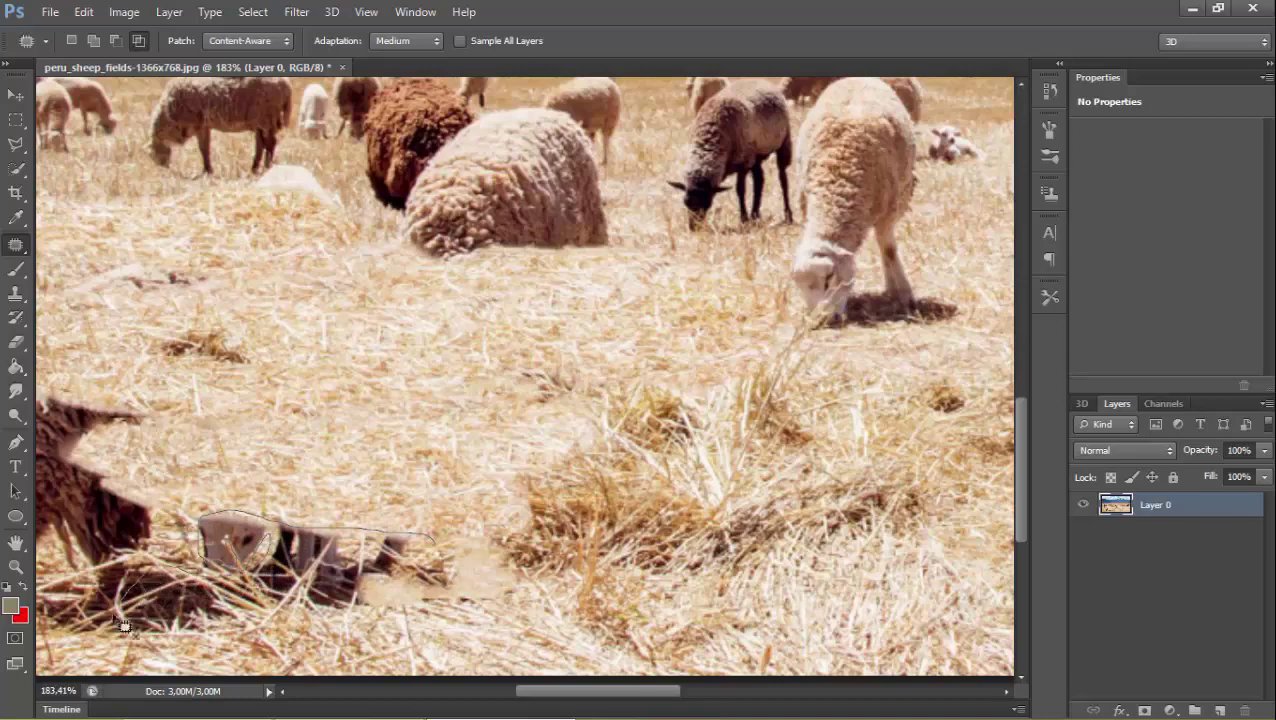
mouse_move(123, 626)
mouse_down()
mouse_move(150, 645)
mouse_move(389, 619)
mouse_move(441, 555)
mouse_move(452, 383)
mouse_up()
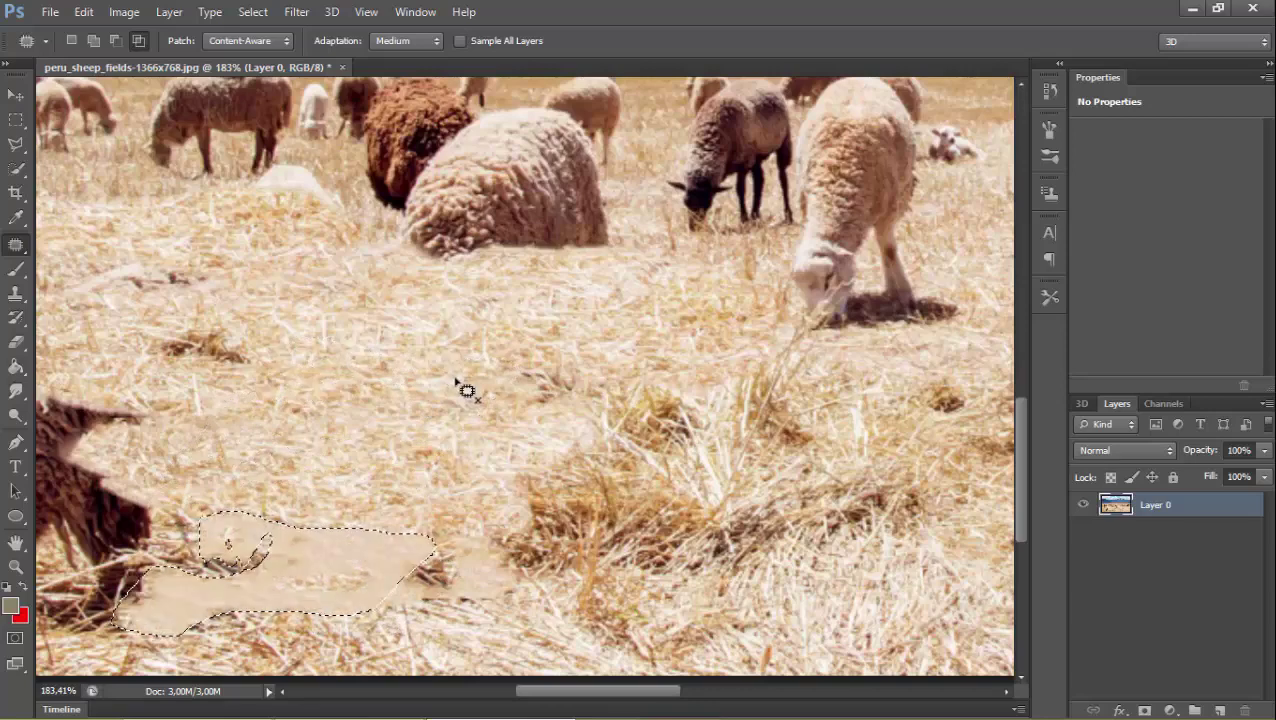
key(ctrl+d)
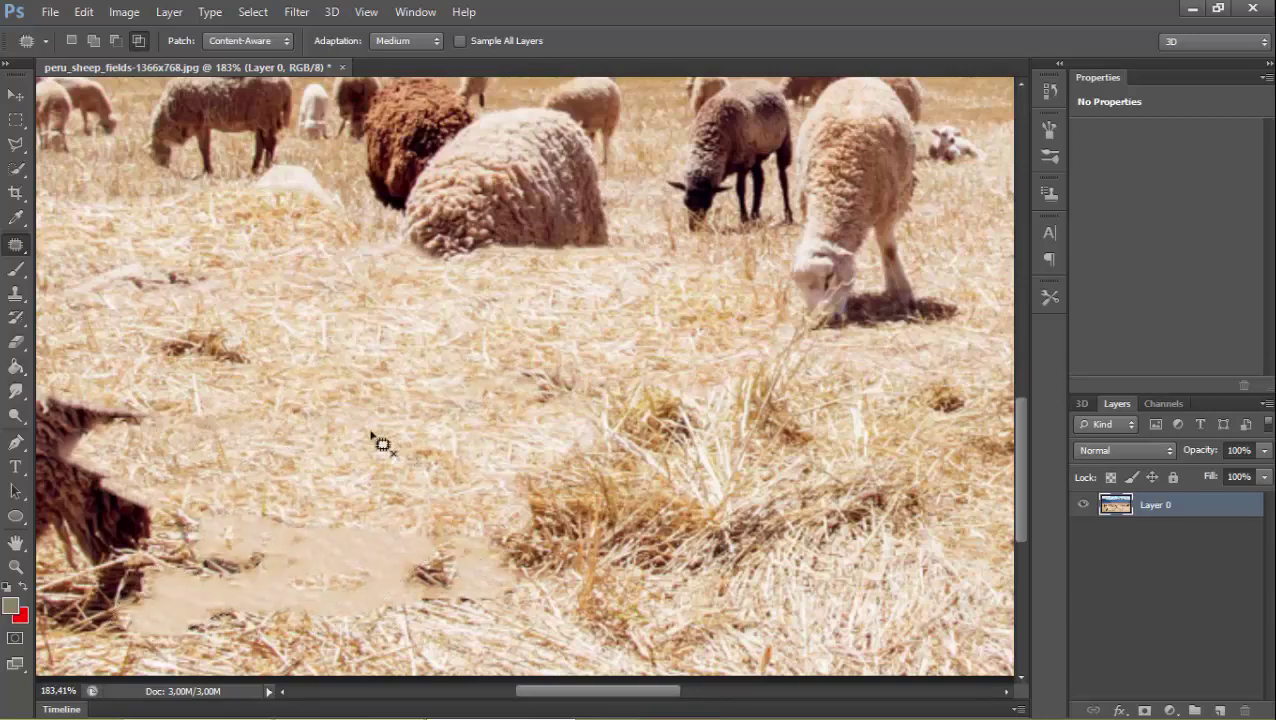
Step: Return to Content-Aware Move and drag grass down over the bare lower-left area
right_click(17, 247)
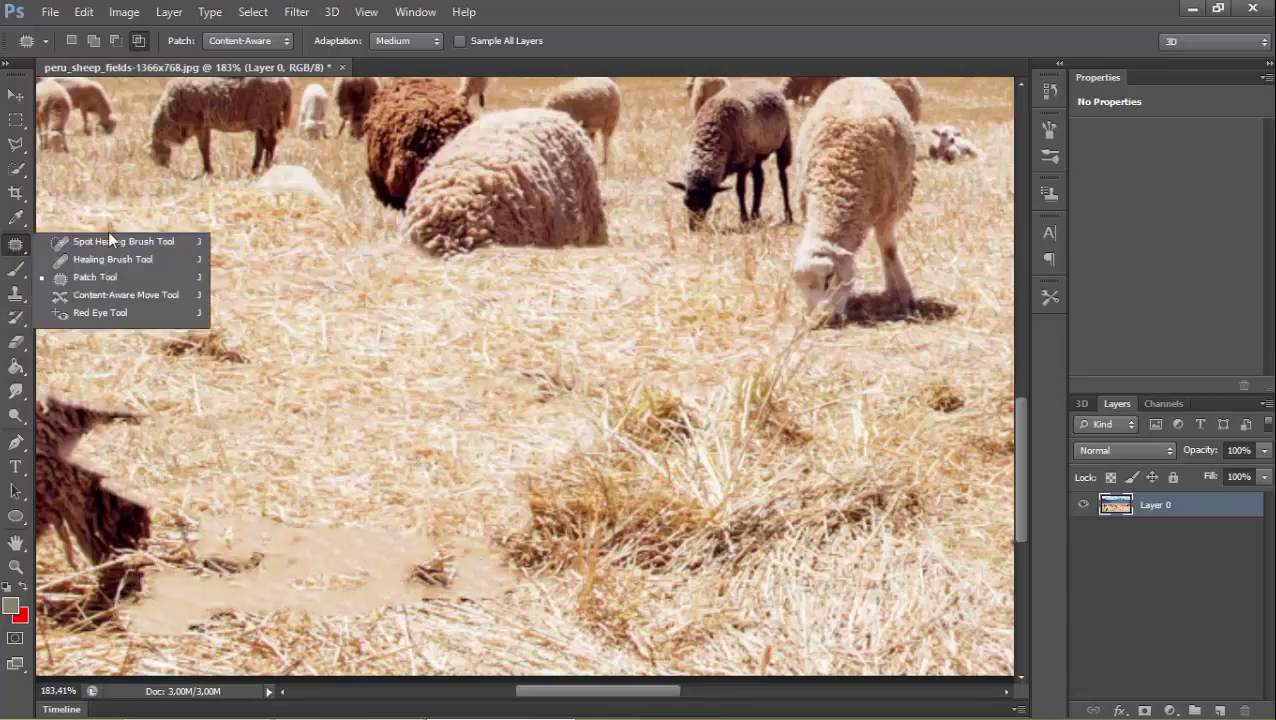
click(113, 294)
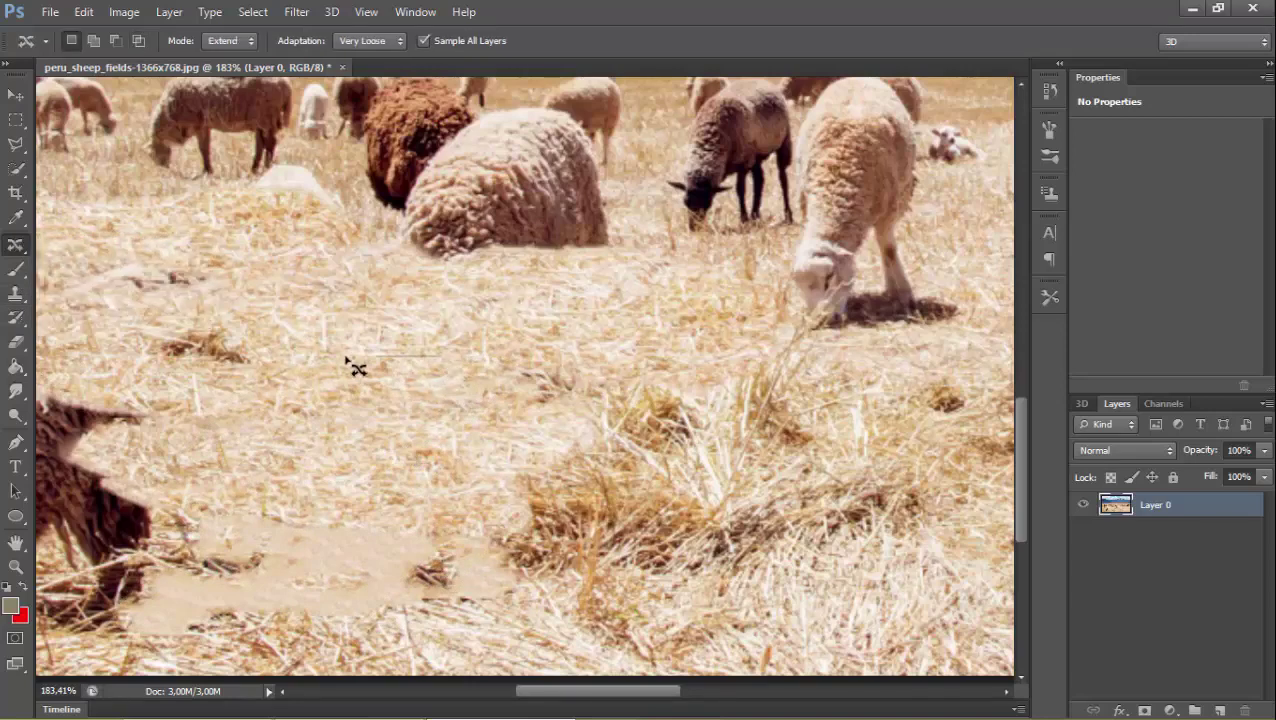
mouse_move(322, 372)
mouse_down()
mouse_move(430, 388)
mouse_move(502, 594)
mouse_up()
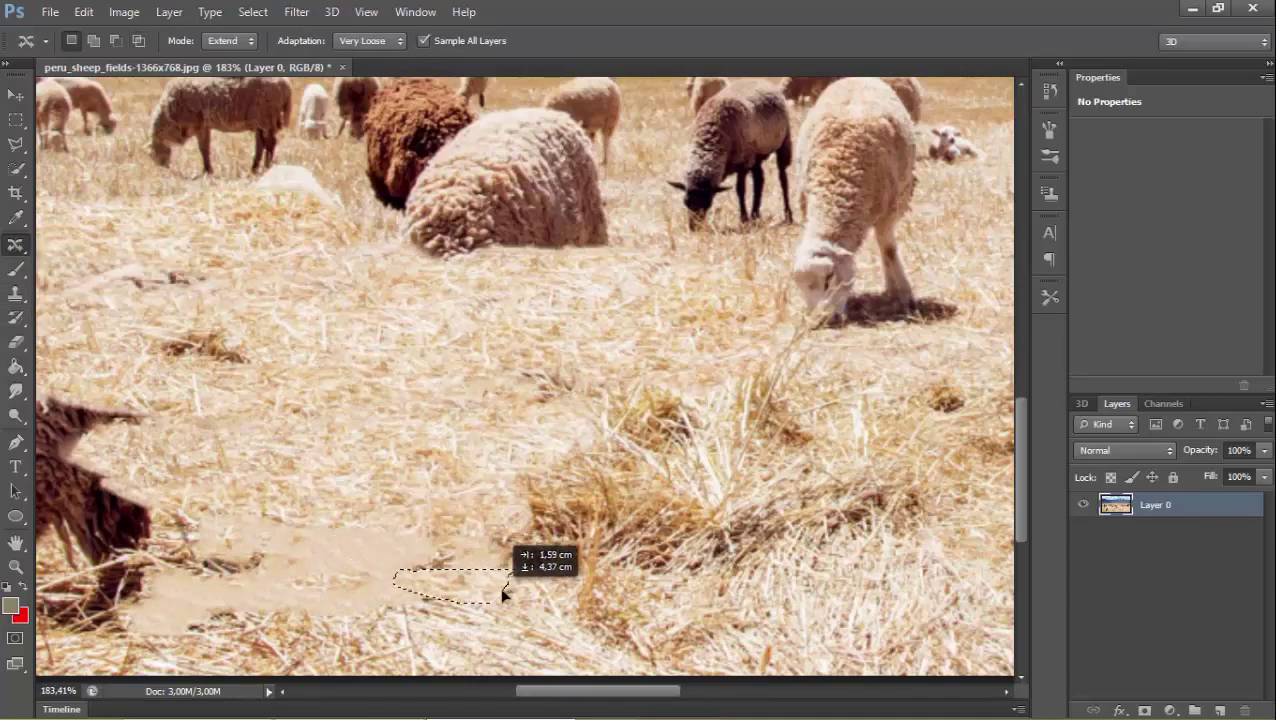
mouse_move(432, 297)
mouse_down()
mouse_move(233, 328)
mouse_move(561, 390)
mouse_move(491, 314)
mouse_move(432, 298)
mouse_move(230, 585)
mouse_up()
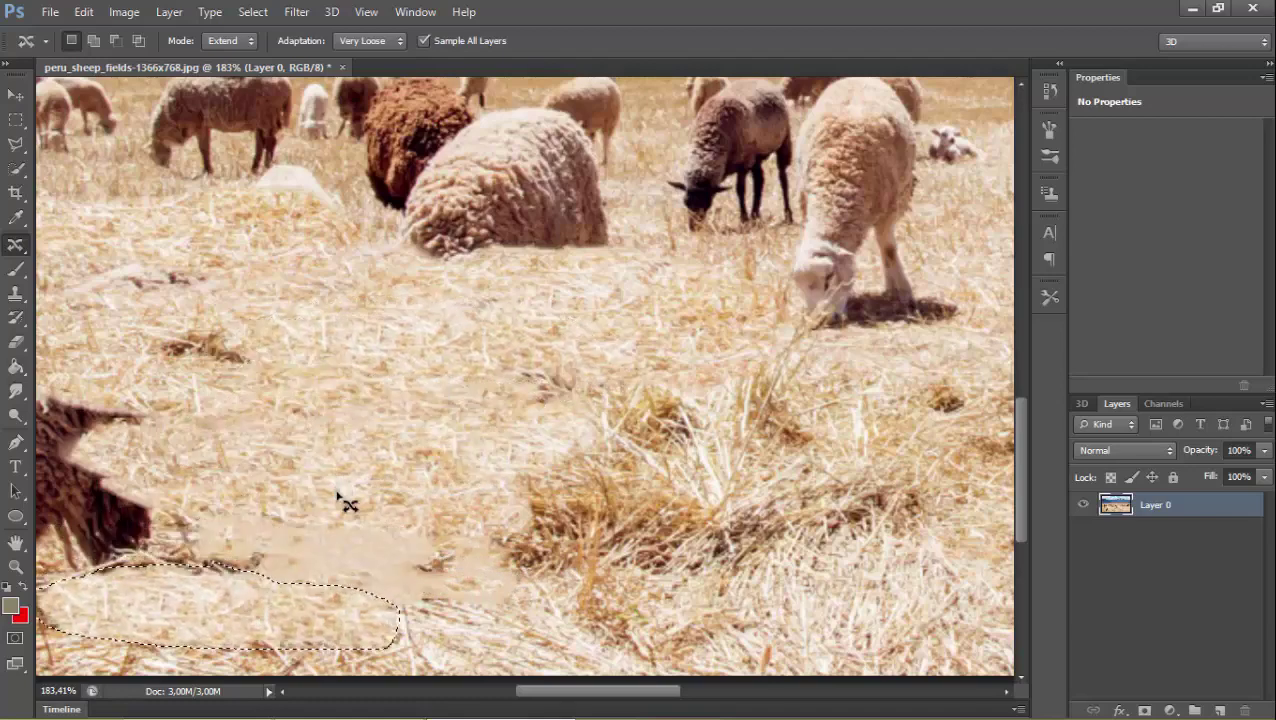
key(ctrl+d)
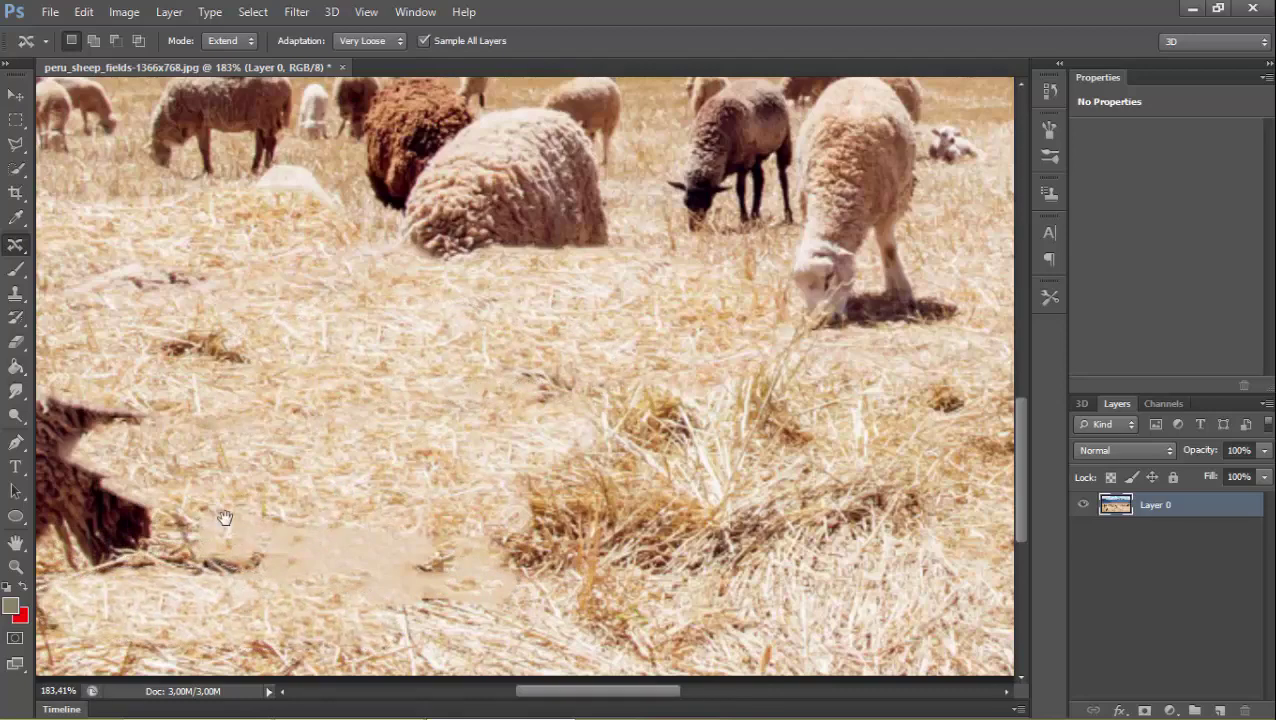
Step: Move grass patches over the lower-left sheep's body and lower body
mouse_move(225, 517)
mouse_down()
mouse_move(447, 490)
mouse_move(528, 510)
mouse_up()
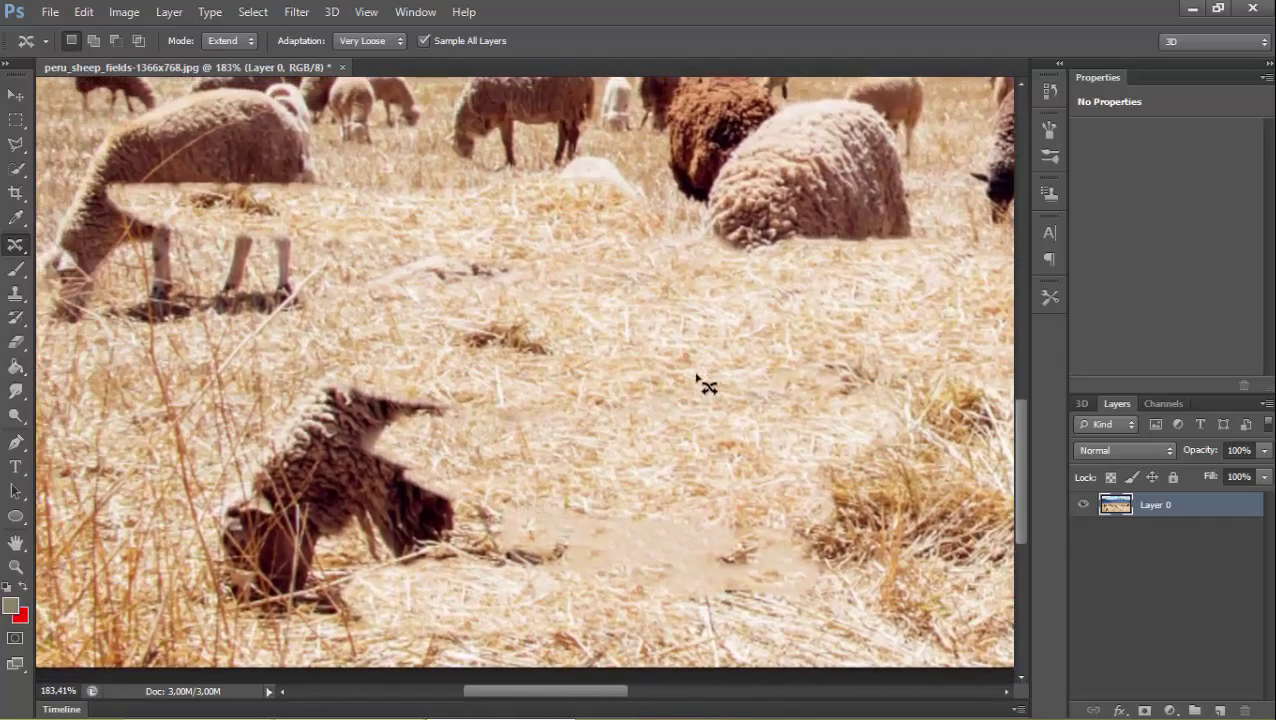
mouse_move(696, 377)
mouse_down()
mouse_move(484, 396)
mouse_move(661, 461)
mouse_move(759, 393)
mouse_move(696, 377)
mouse_up()
drag(625, 410, 430, 392)
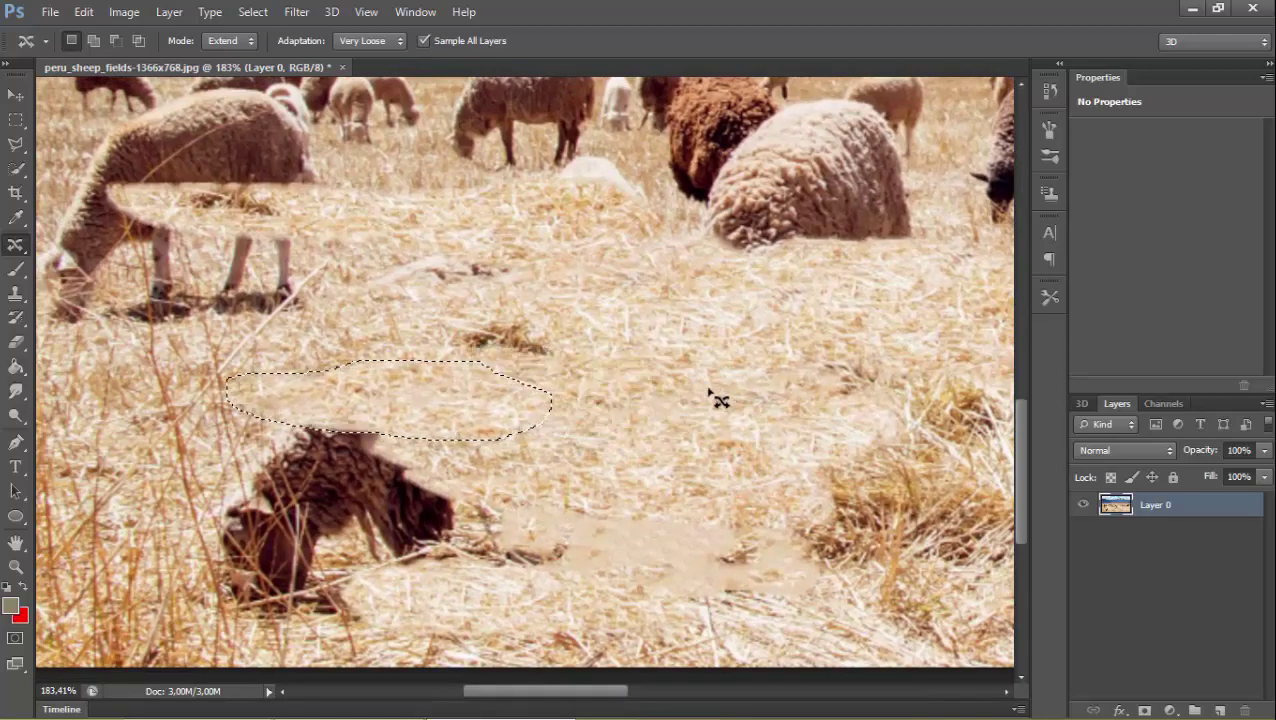
mouse_move(708, 391)
mouse_down()
mouse_move(467, 407)
mouse_move(814, 421)
mouse_move(726, 408)
mouse_move(447, 461)
mouse_move(463, 454)
mouse_up()
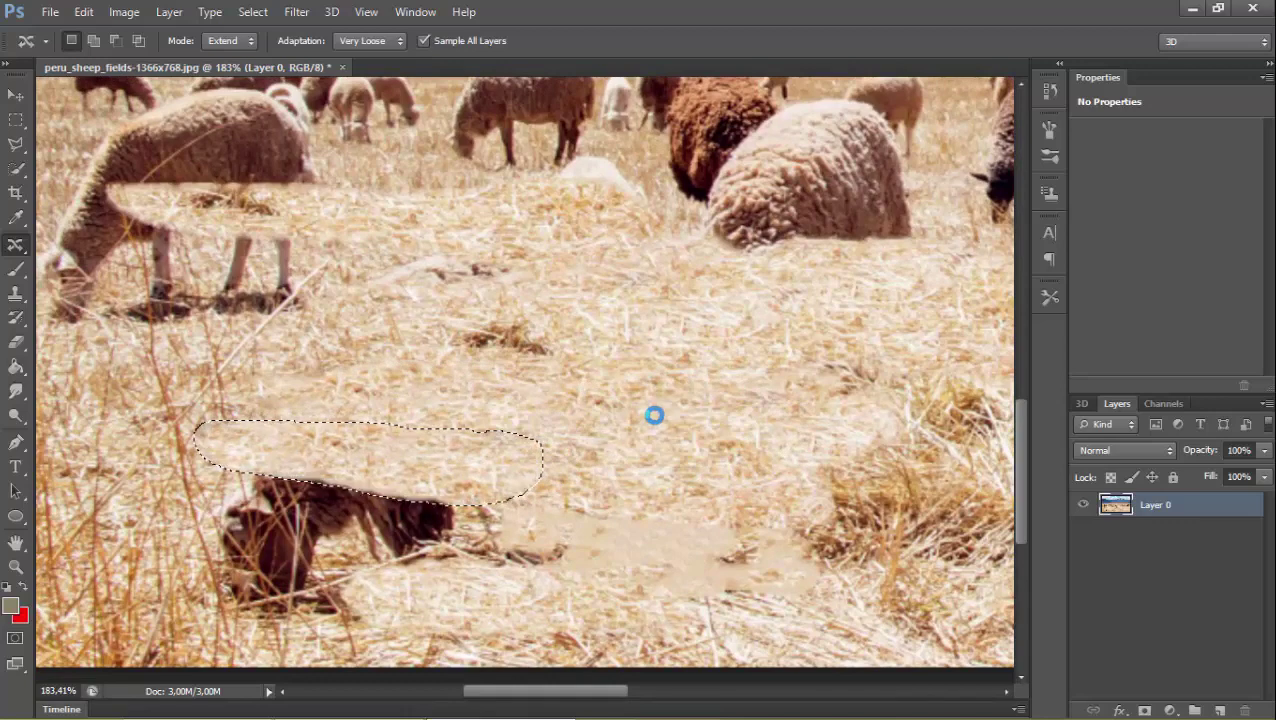
mouse_move(749, 450)
mouse_down()
mouse_move(524, 447)
mouse_move(760, 515)
mouse_move(712, 464)
mouse_move(493, 532)
mouse_move(543, 538)
mouse_up()
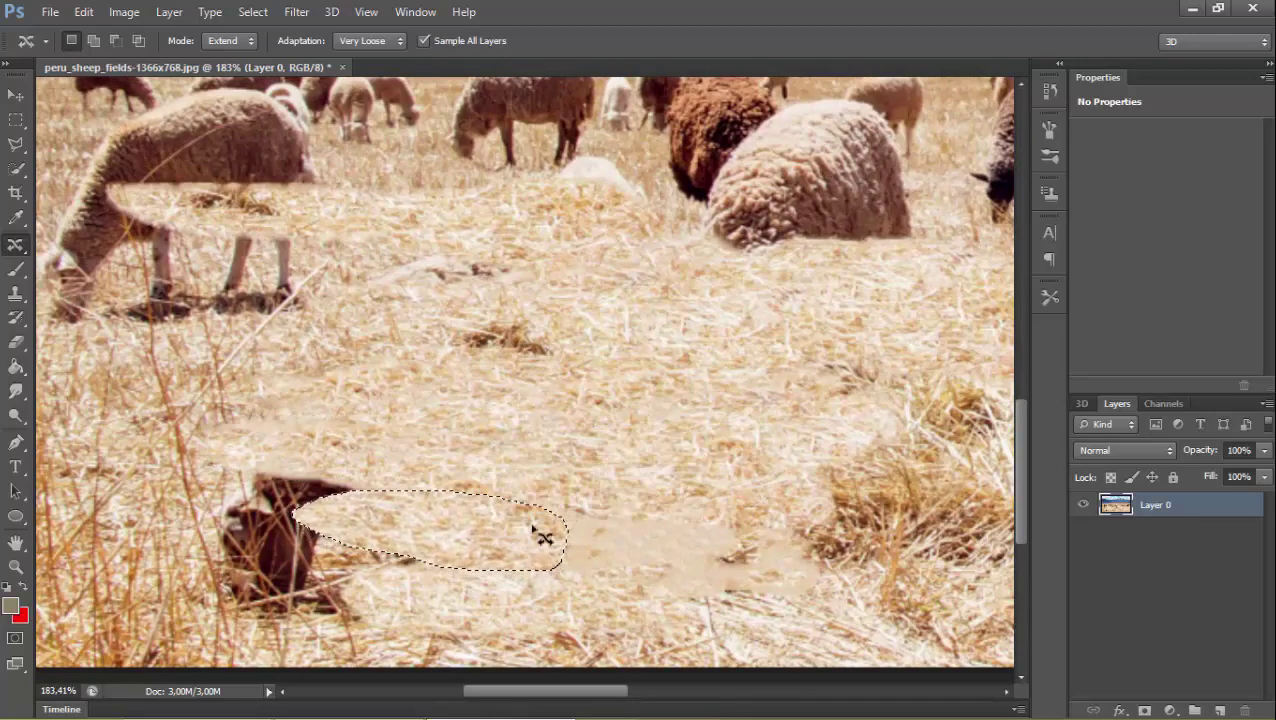
mouse_move(705, 426)
mouse_down()
mouse_move(567, 510)
mouse_move(712, 441)
mouse_move(632, 493)
mouse_move(663, 543)
mouse_up()
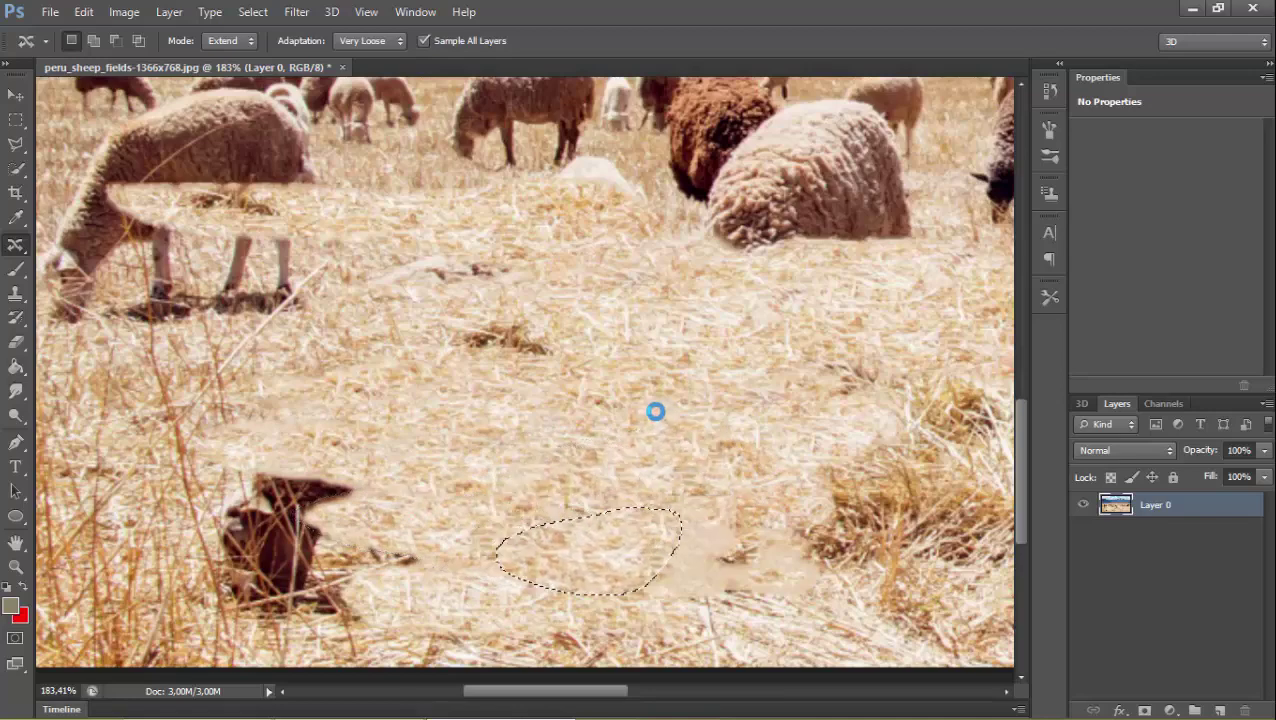
Step: Add straw texture to the smooth bare patch and cover the last sheep remnants
mouse_move(686, 399)
mouse_down()
mouse_move(512, 473)
mouse_move(755, 433)
mouse_move(672, 410)
mouse_move(456, 507)
mouse_move(476, 517)
mouse_move(515, 504)
mouse_up()
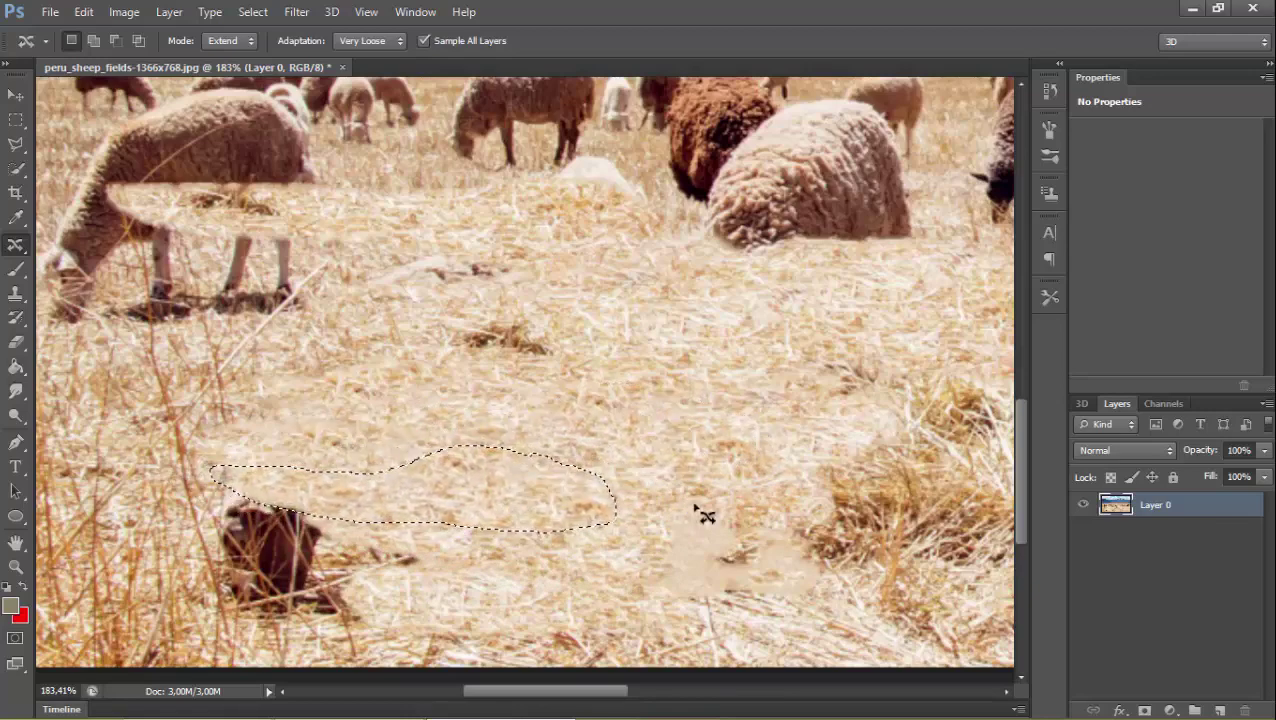
mouse_move(710, 451)
mouse_down()
mouse_move(381, 446)
mouse_move(698, 475)
mouse_up()
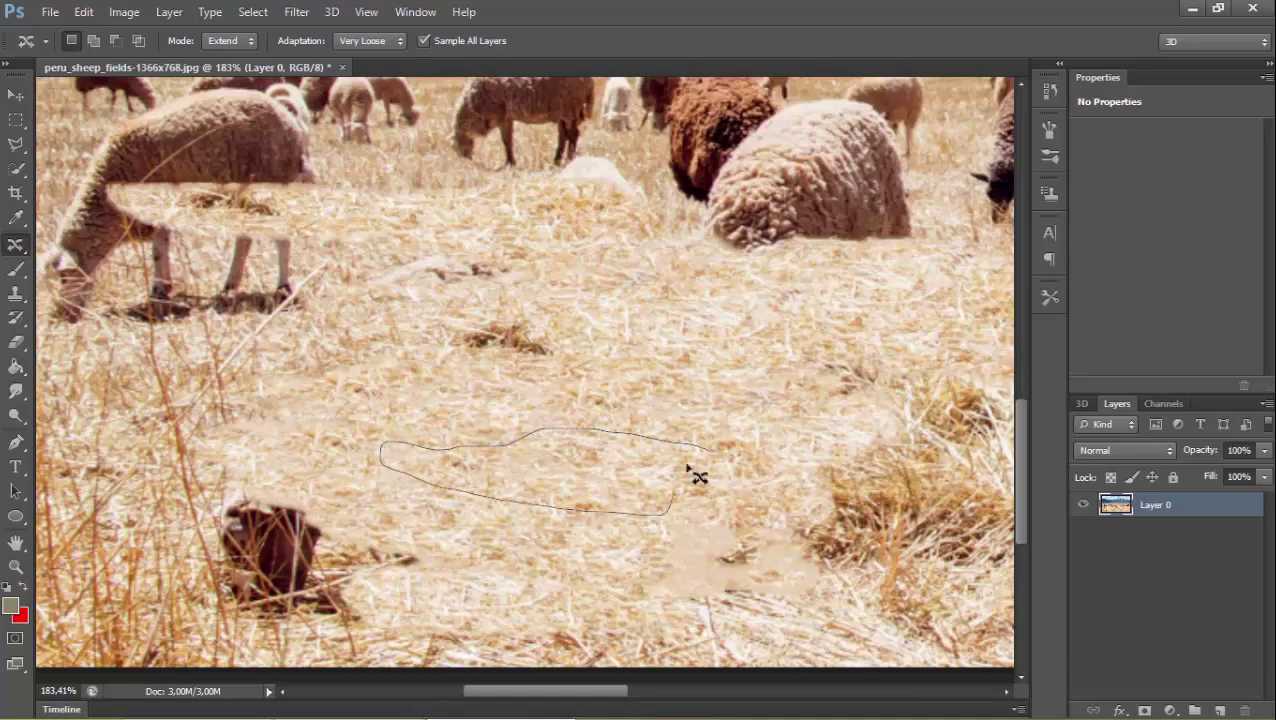
mouse_move(560, 465)
mouse_down()
mouse_move(456, 490)
mouse_move(463, 521)
mouse_move(465, 503)
mouse_up()
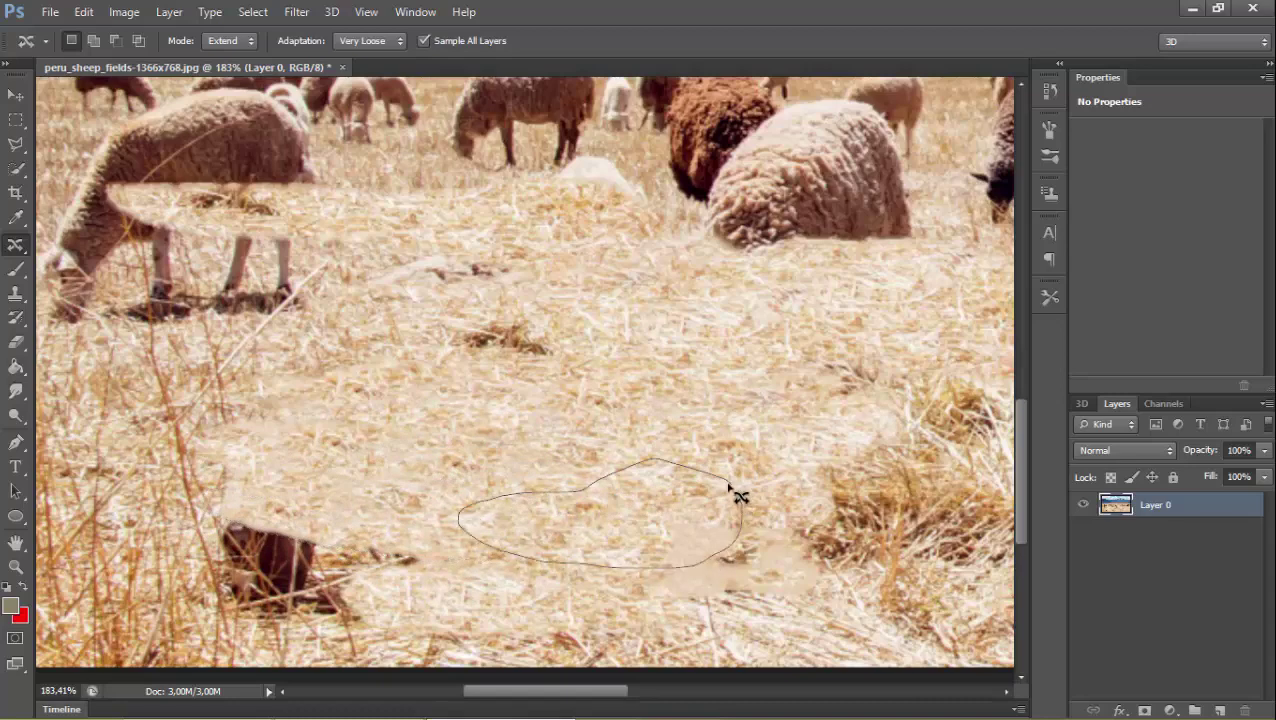
mouse_move(605, 526)
mouse_down()
mouse_move(466, 557)
mouse_move(416, 541)
mouse_up()
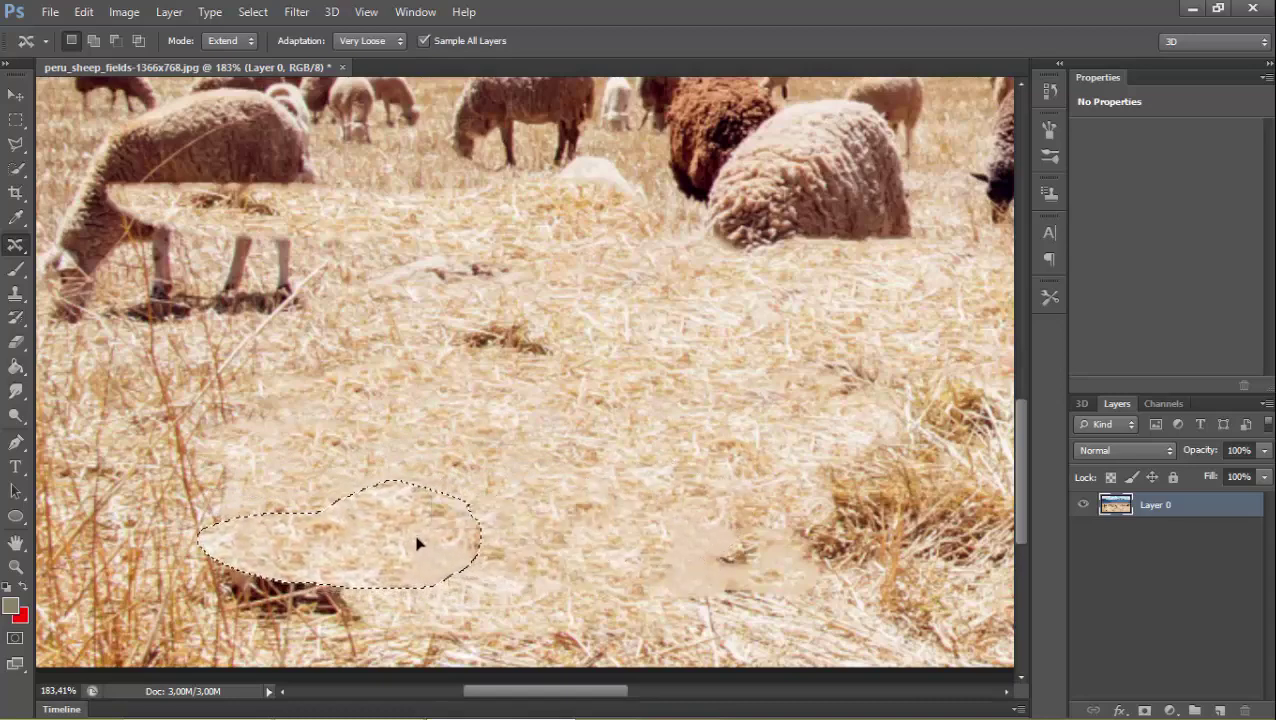
Step: Cover the sheep's remaining feet and the bare area with moved grass patches
drag(598, 468, 630, 478)
drag(552, 499, 280, 604)
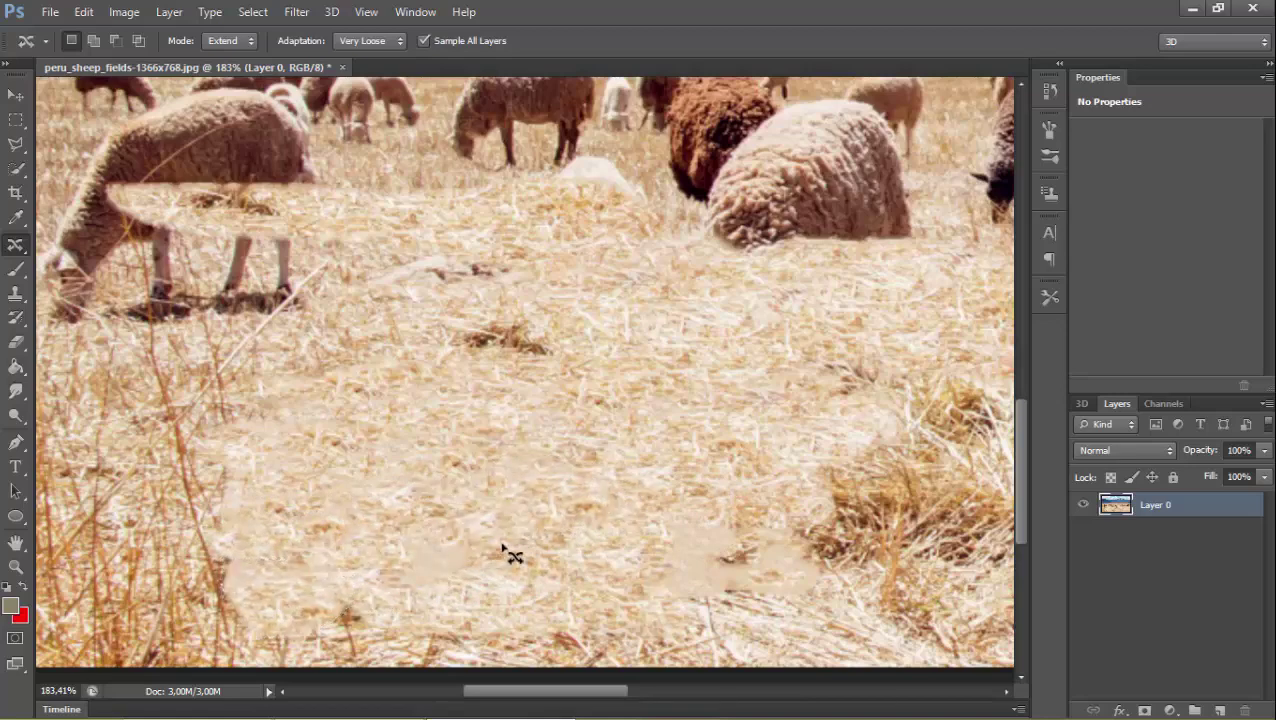
drag(383, 606, 385, 608)
drag(378, 610, 432, 530)
mouse_move(513, 545)
mouse_down()
mouse_move(560, 560)
mouse_move(350, 615)
mouse_up()
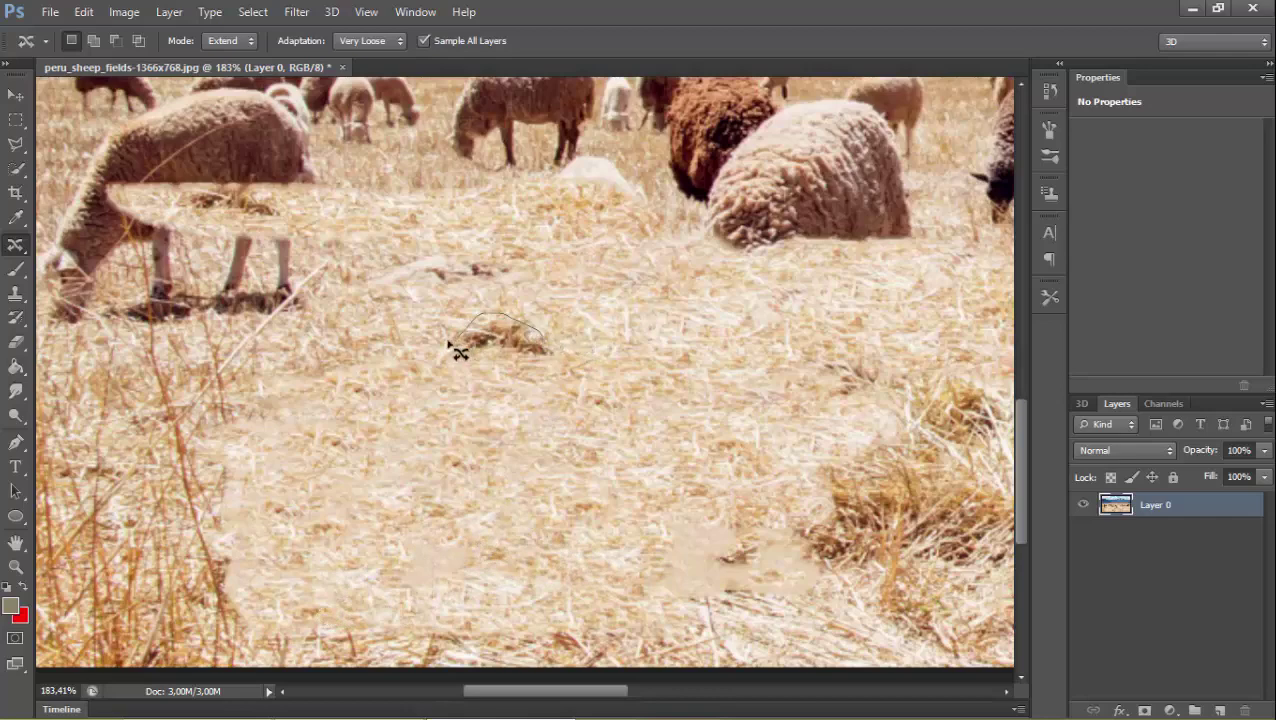
Step: Copy a dark straw clump into the bare patch, trying and undoing a 90° clockwise rotation
drag(542, 372, 538, 350)
drag(395, 528, 395, 570)
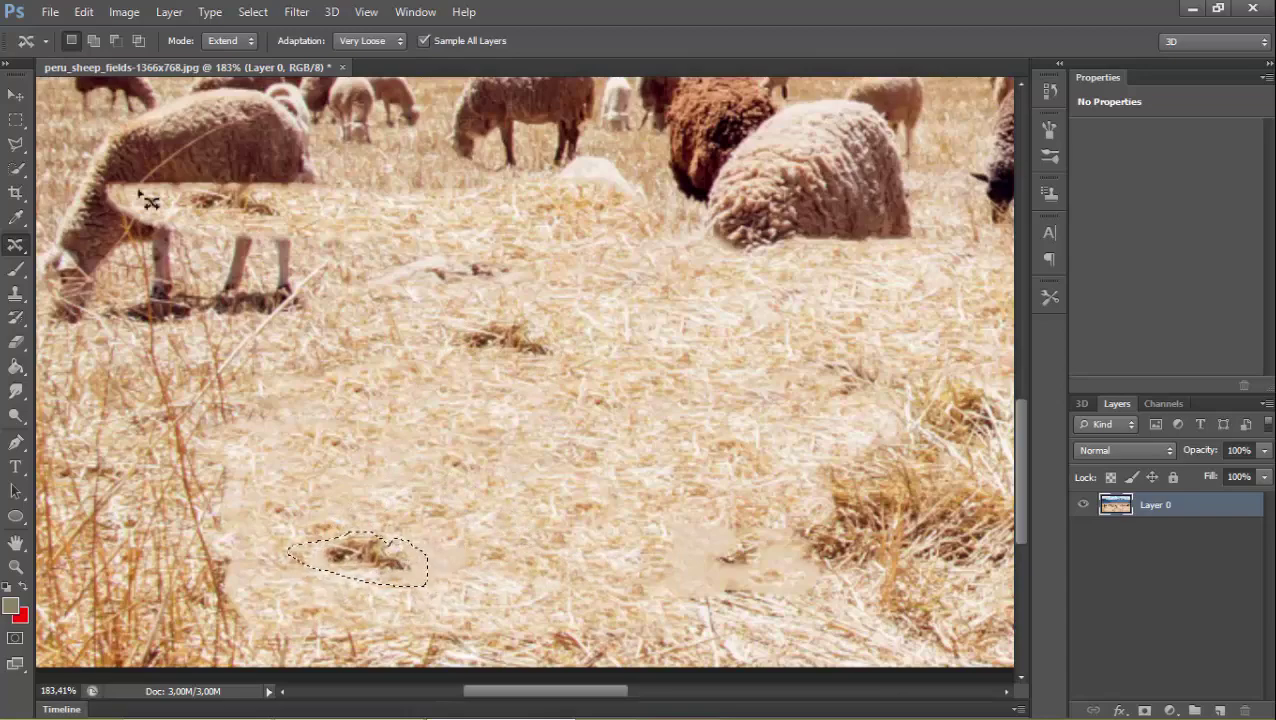
click(124, 12)
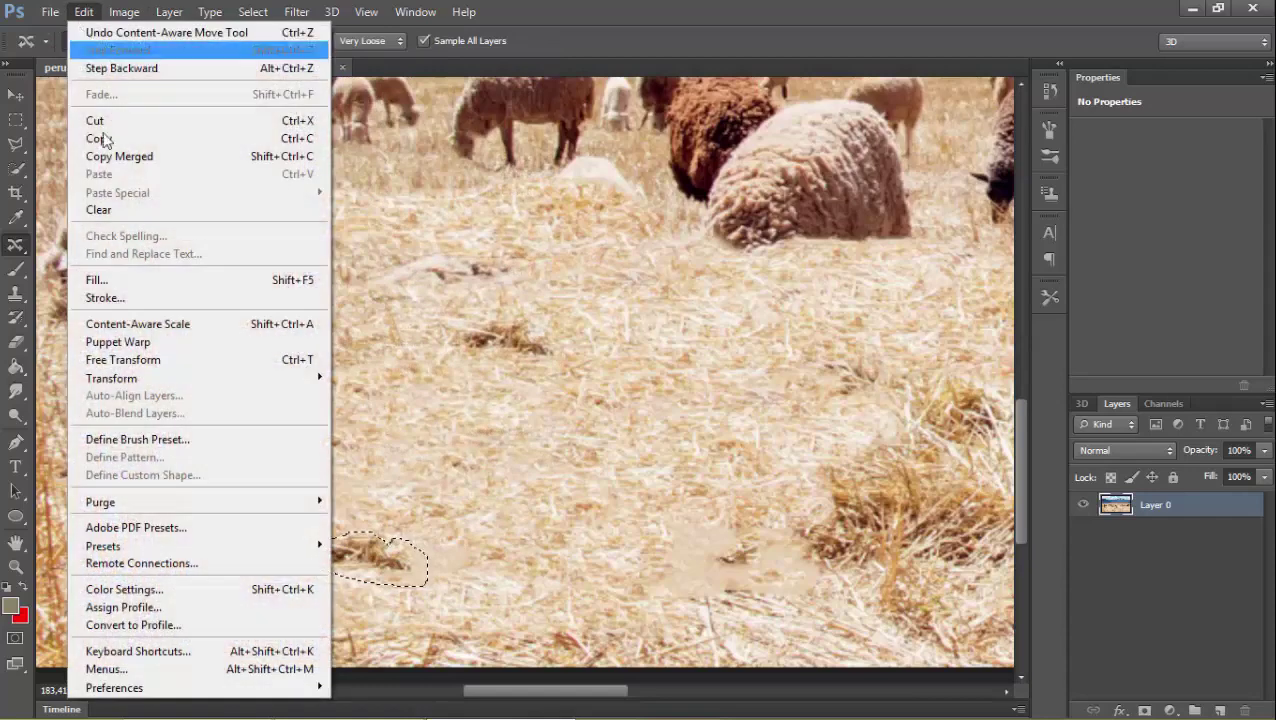
mouse_move(111, 378)
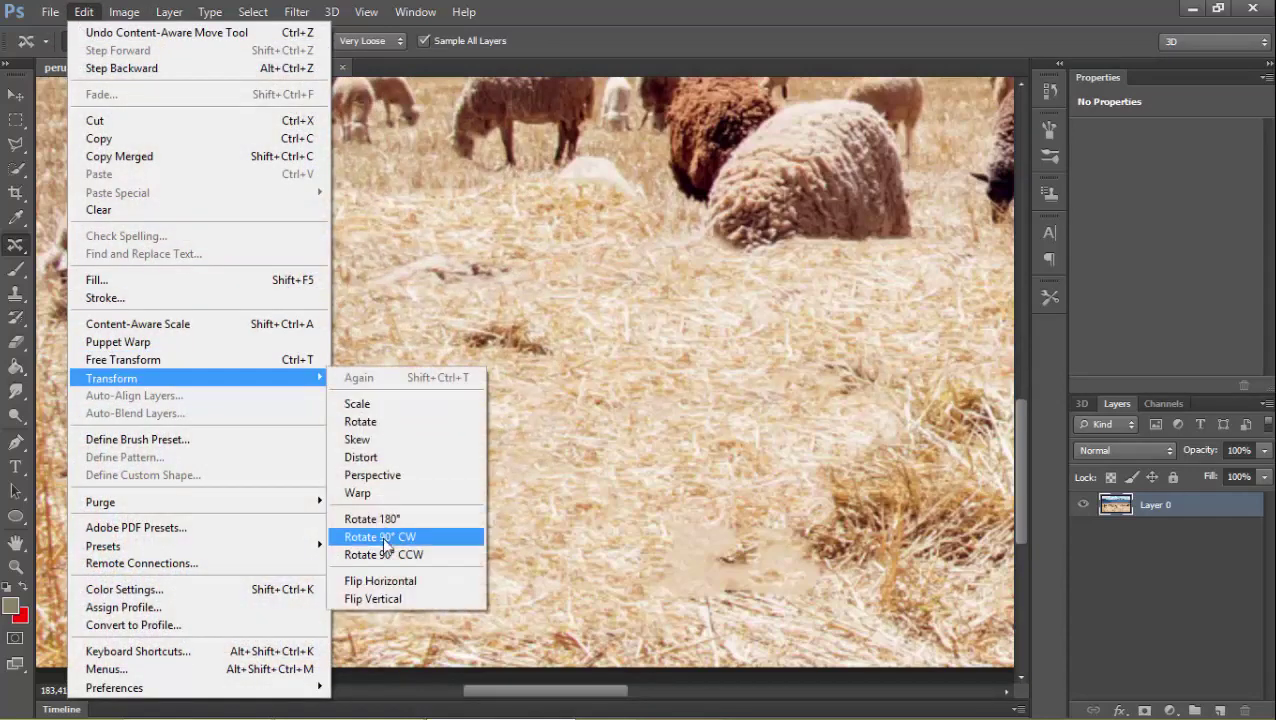
click(383, 540)
key(ctrl+z)
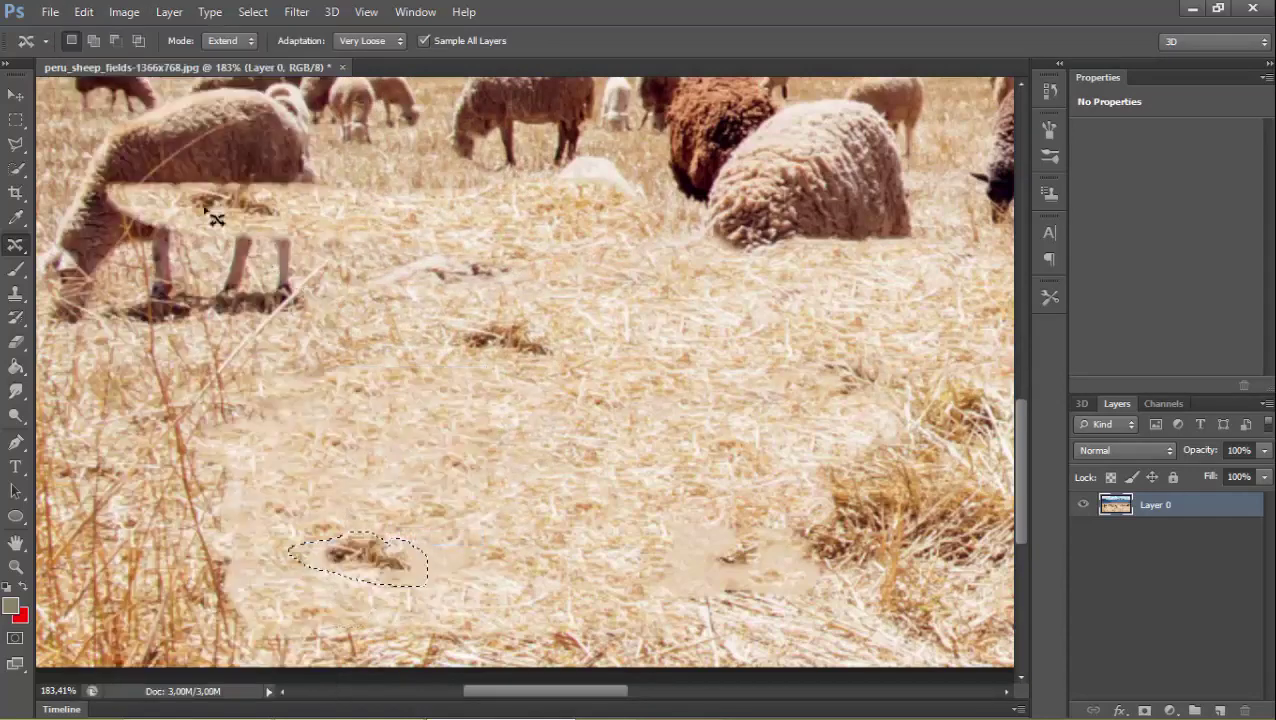
click(95, 13)
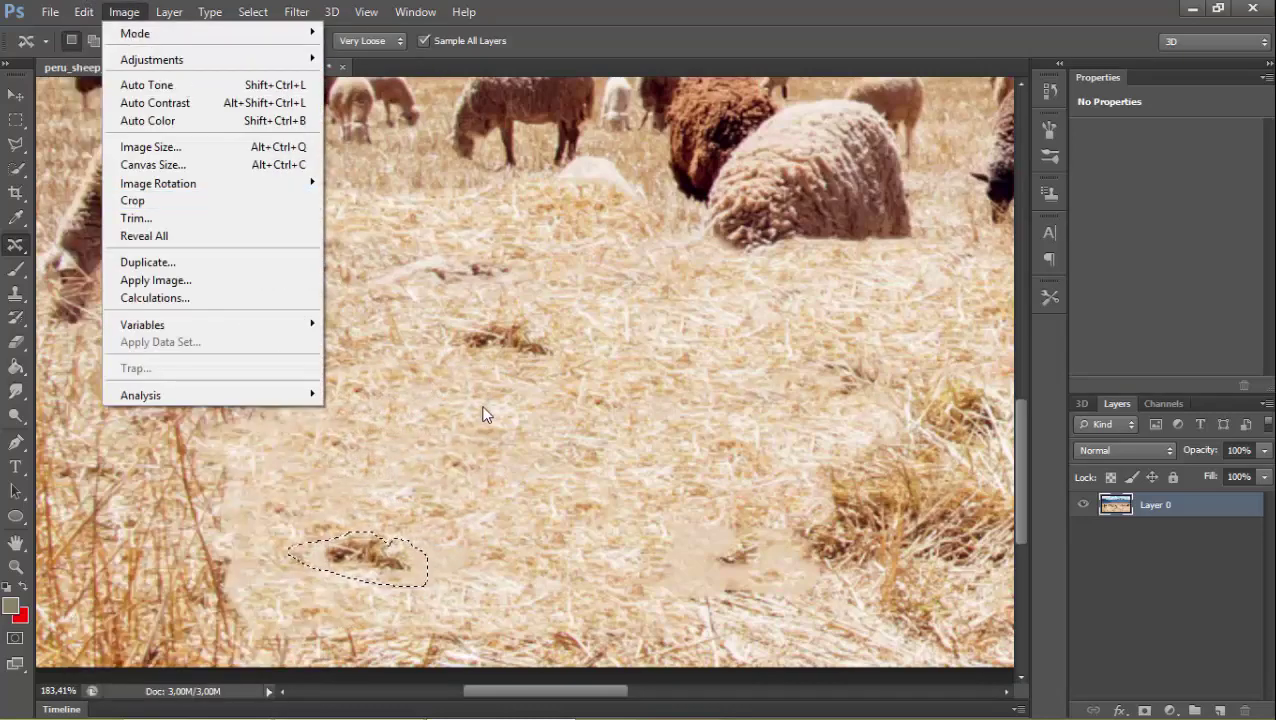
click(502, 258)
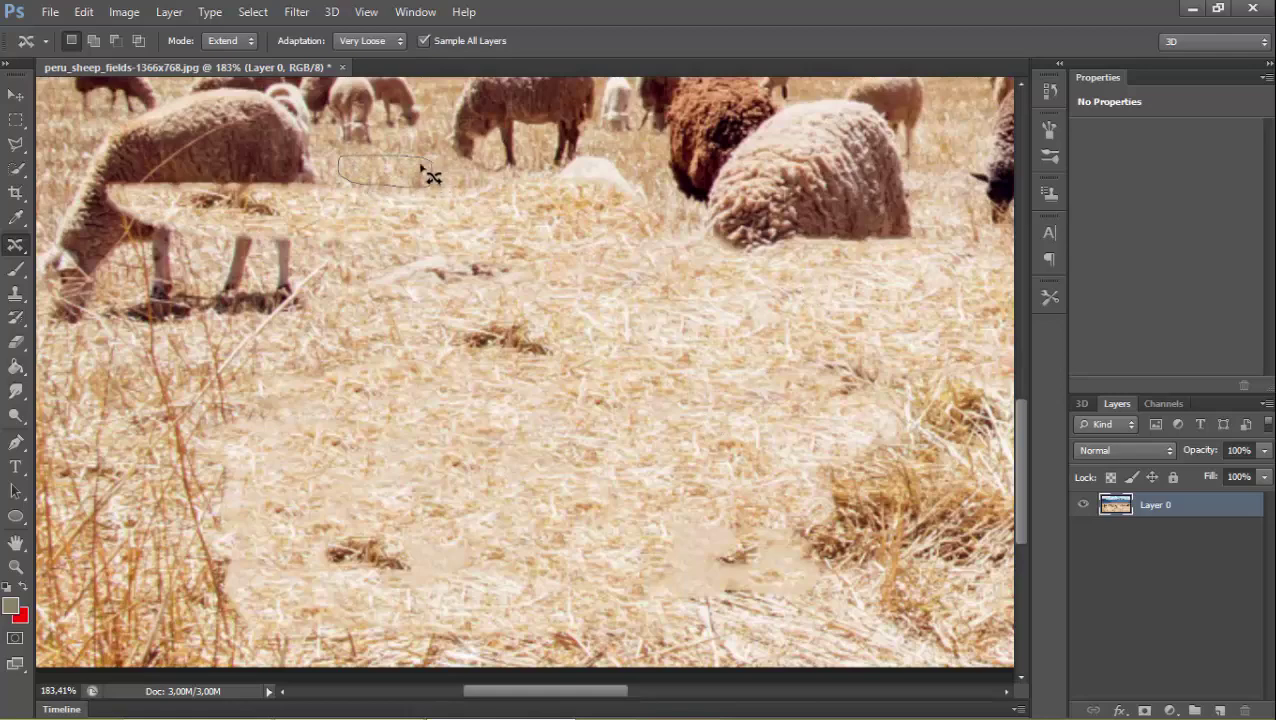
Step: Move a wide grass strip over the half-erased sheep's back, then zoom out to the whole photo
mouse_move(272, 220)
mouse_down()
mouse_move(328, 246)
mouse_move(285, 242)
mouse_up()
click(376, 251)
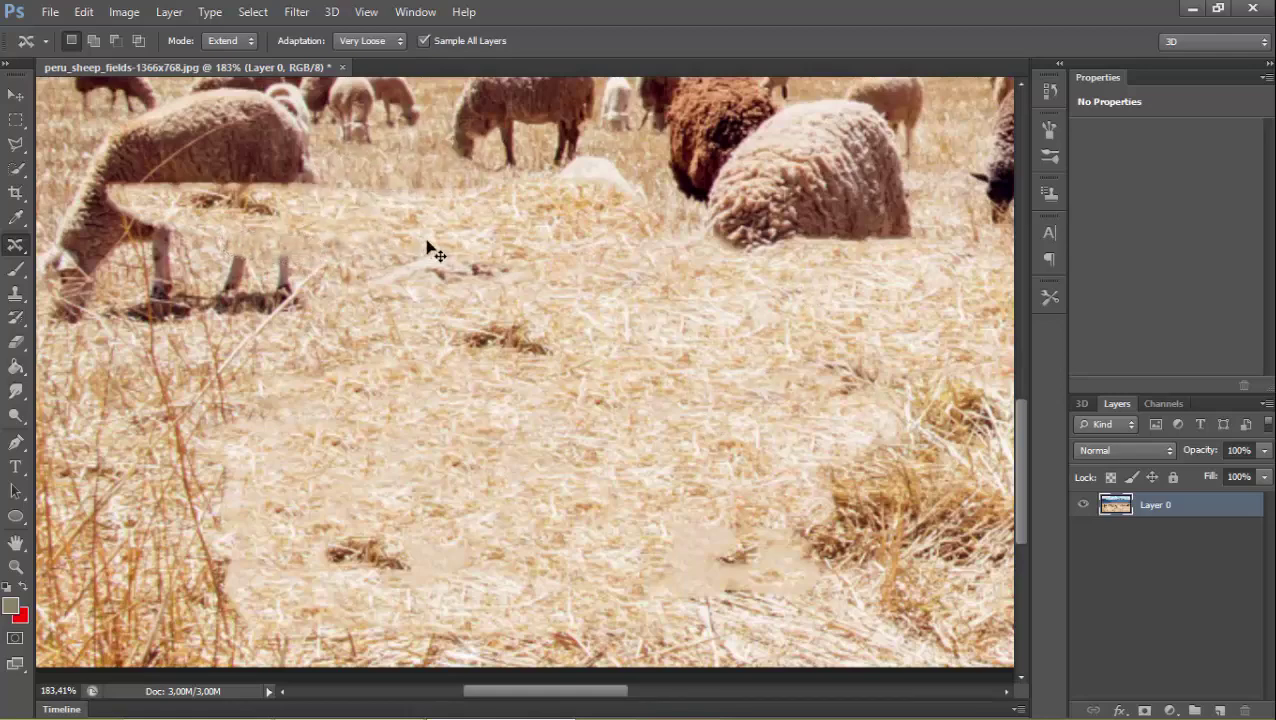
drag(543, 200, 548, 205)
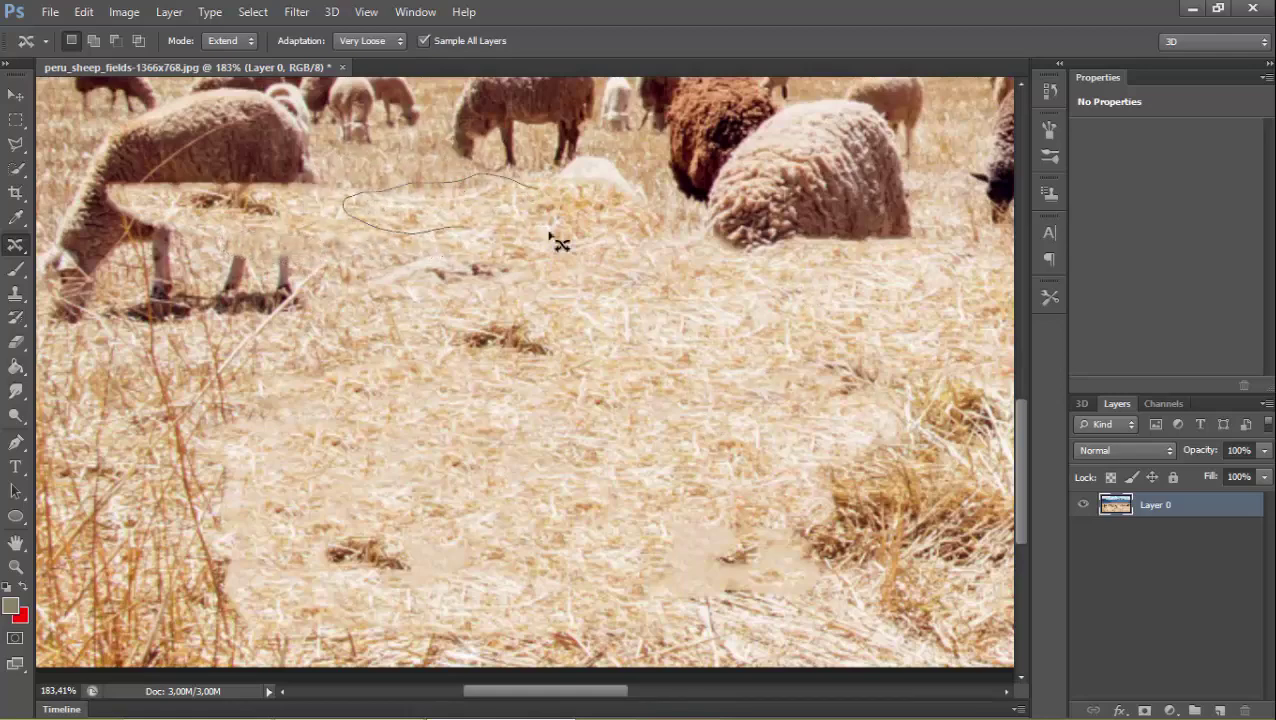
drag(412, 190, 236, 183)
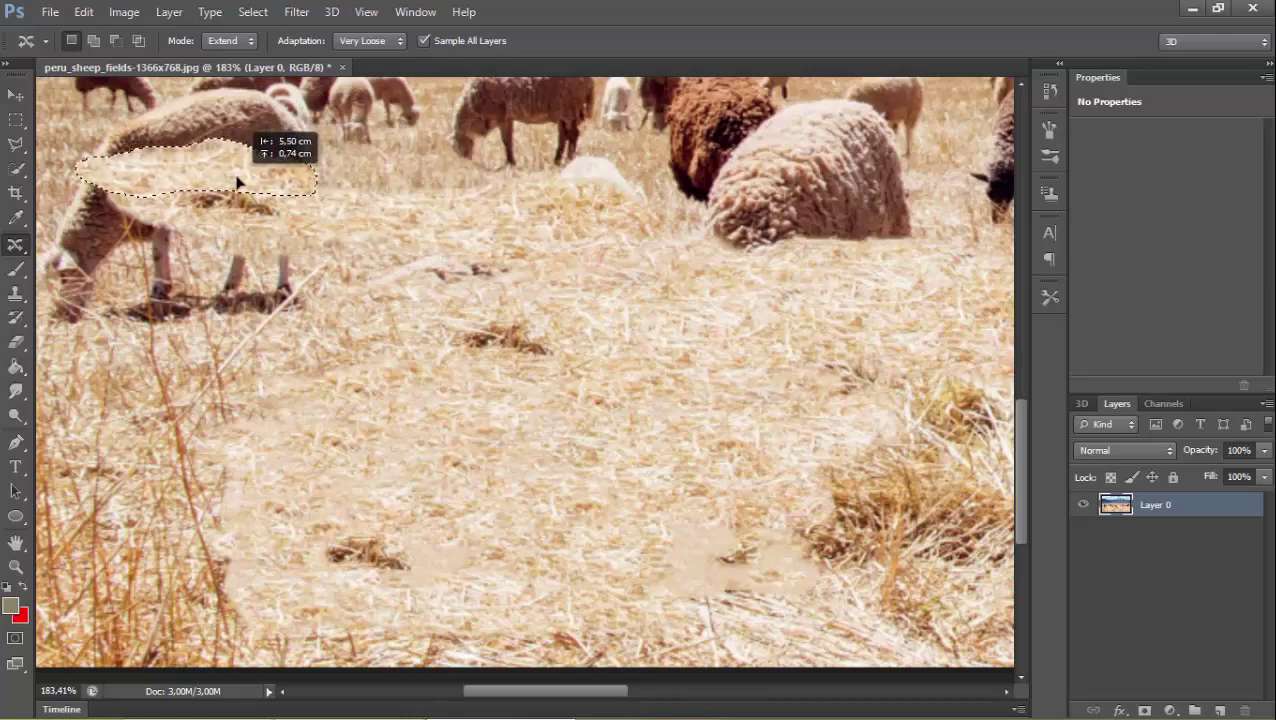
scroll(533, 330, down, 1)
scroll(533, 330, up, 1)
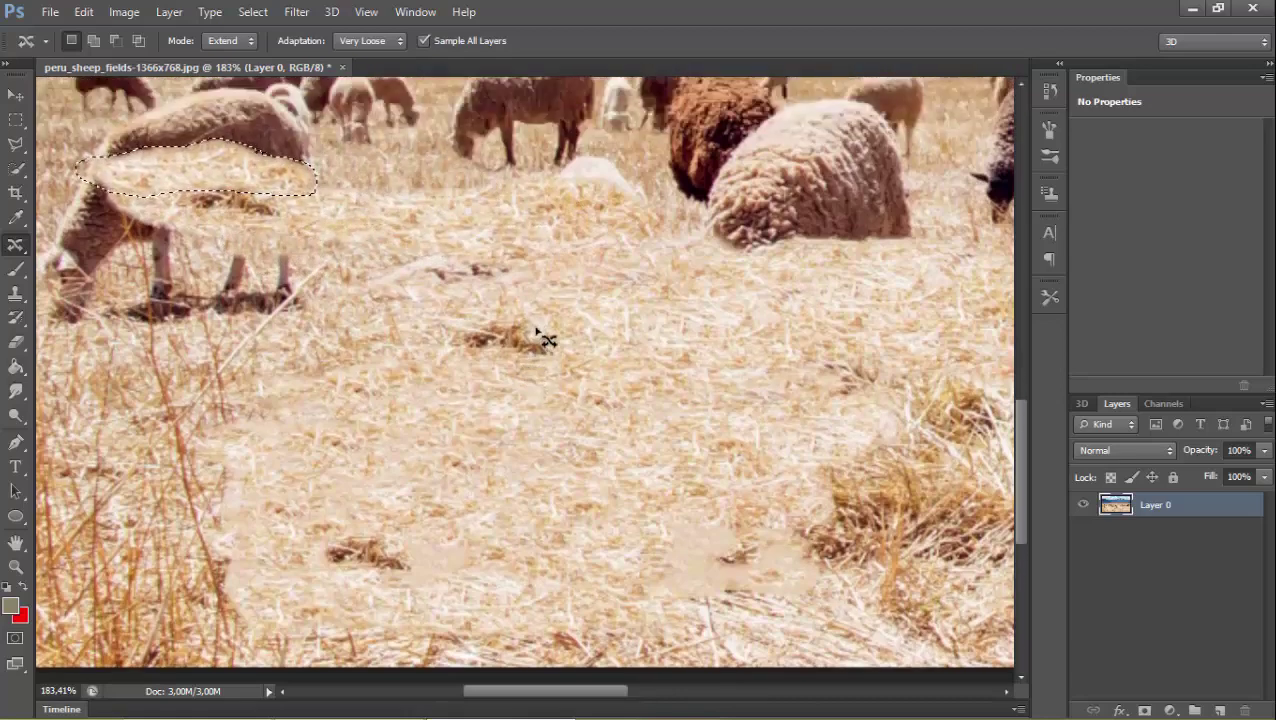
scroll(564, 353, up, 1)
scroll(565, 354, up, 3)
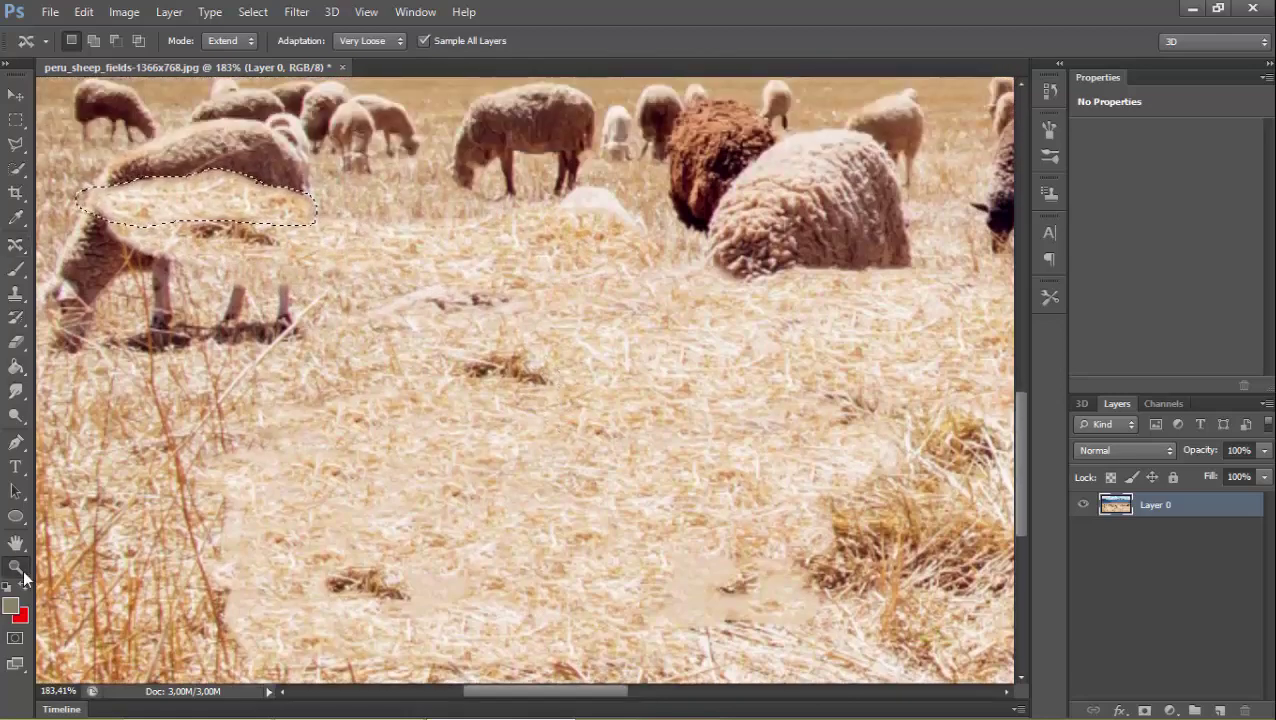
key(z)
mouse_move(537, 494)
mouse_down()
mouse_move(453, 523)
mouse_move(605, 539)
mouse_up()
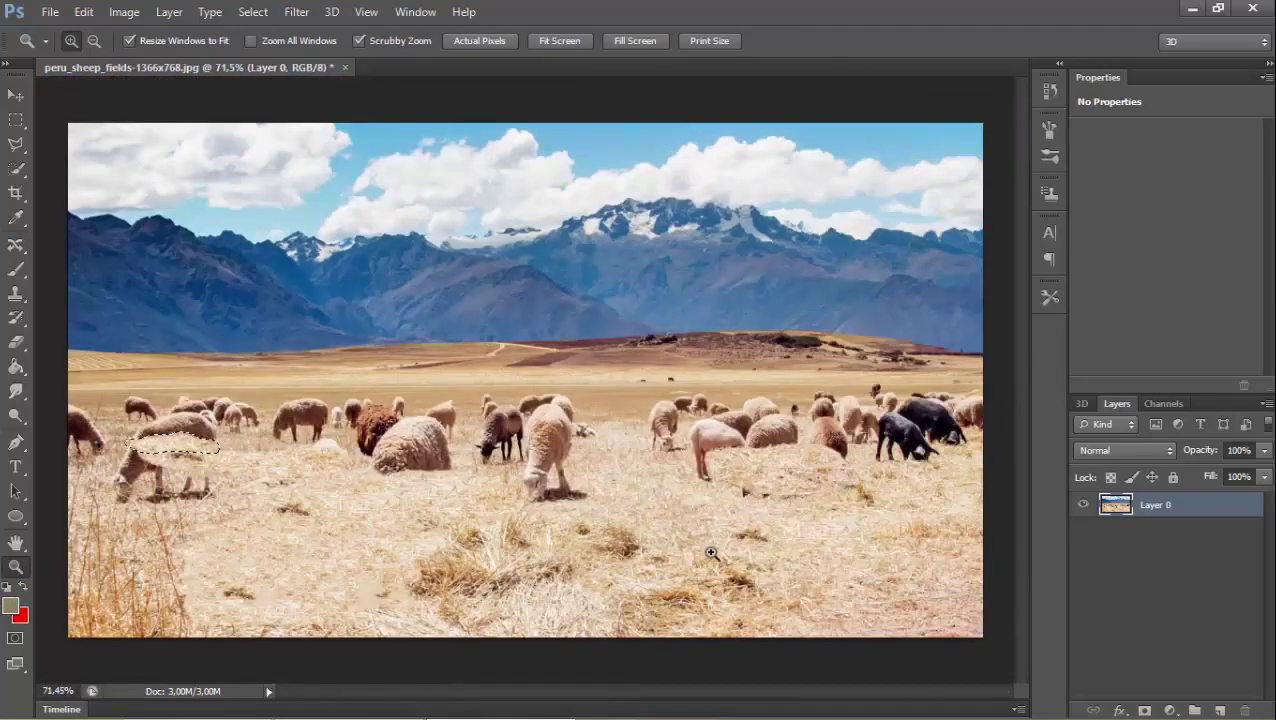
Step: Move grass from below up over the sheep group at right
key(ctrl+d)
click(15, 245)
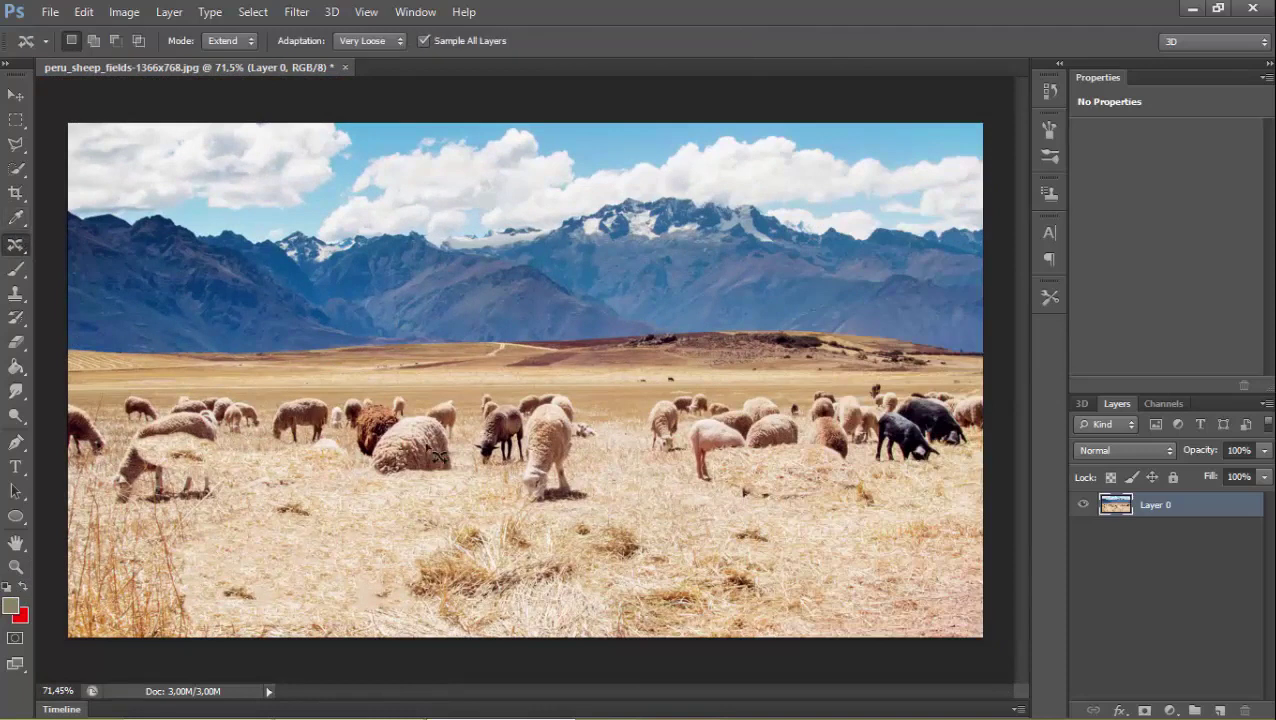
drag(927, 505, 942, 505)
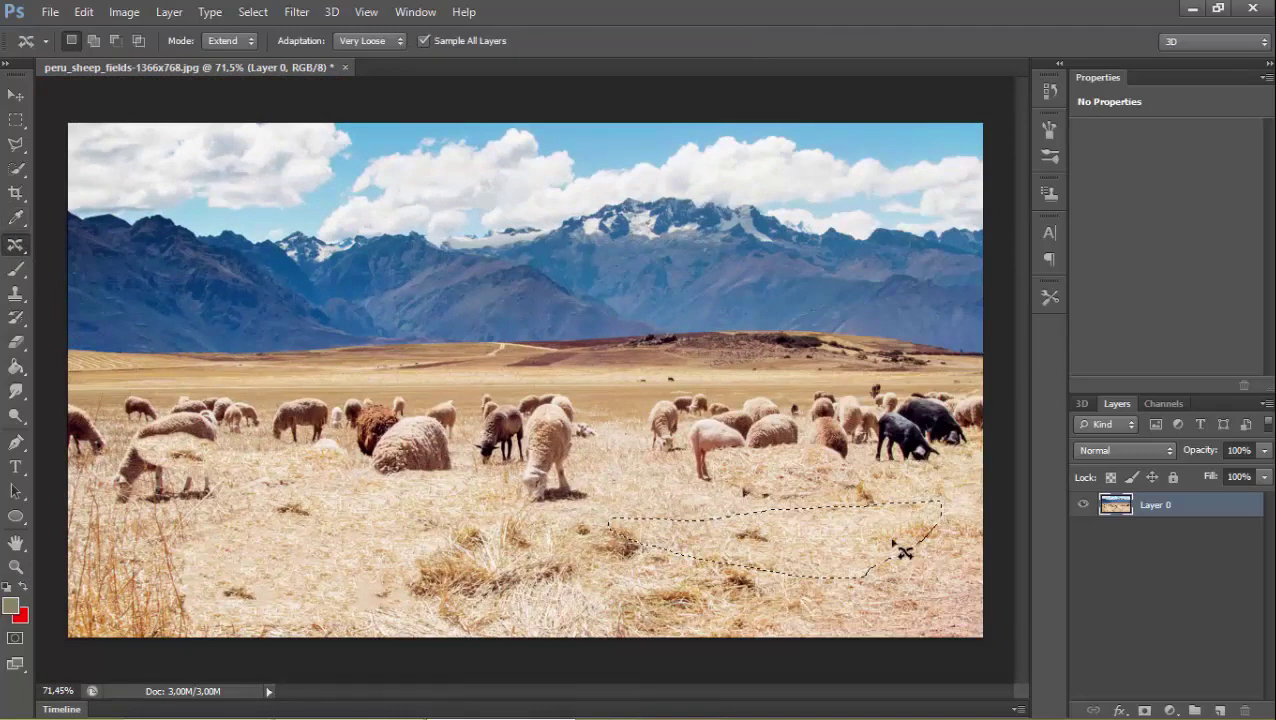
drag(900, 546, 909, 460)
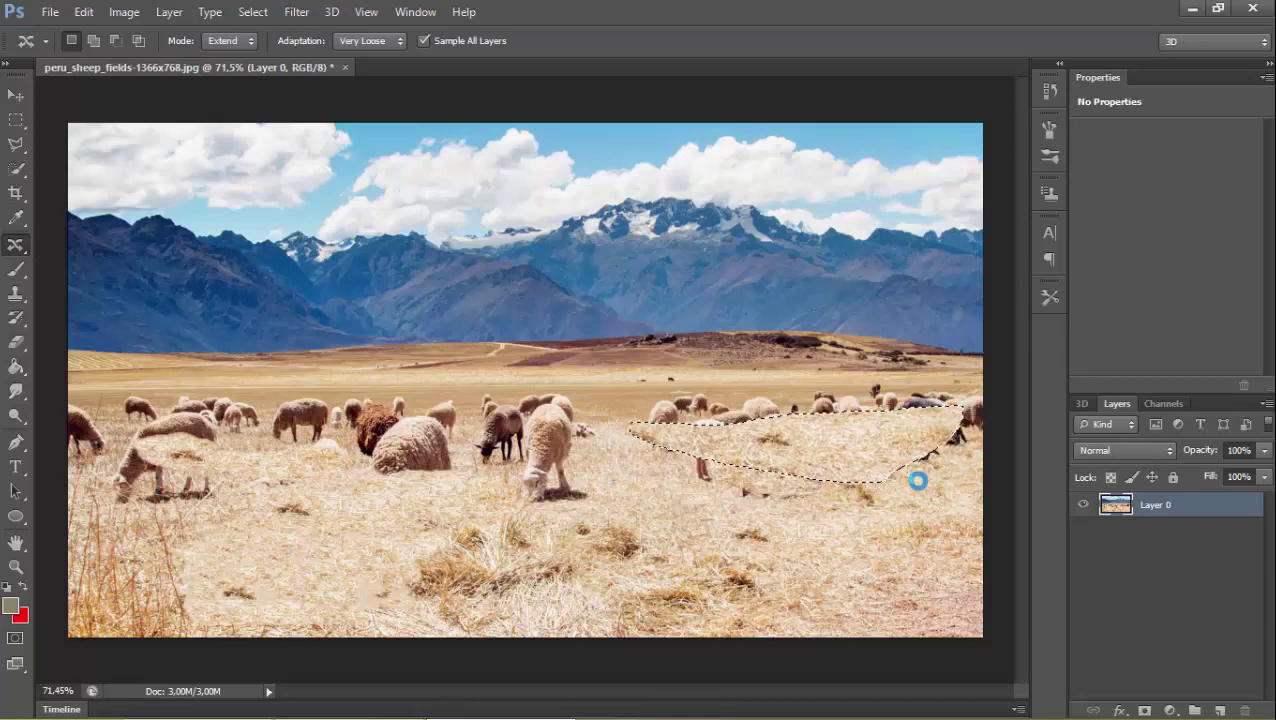
key(ctrl+d)
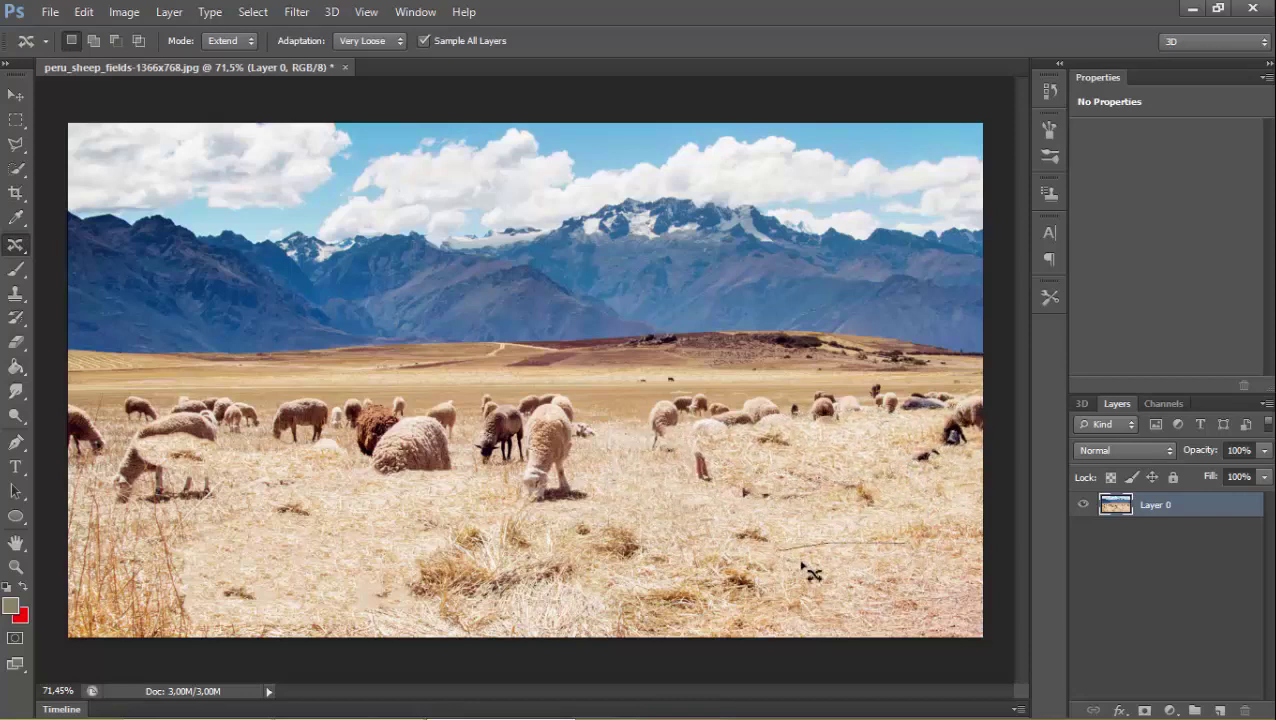
Step: Hide the leftover sheep leg by moving a foreground grass patch left and blending it
drag(822, 487, 781, 494)
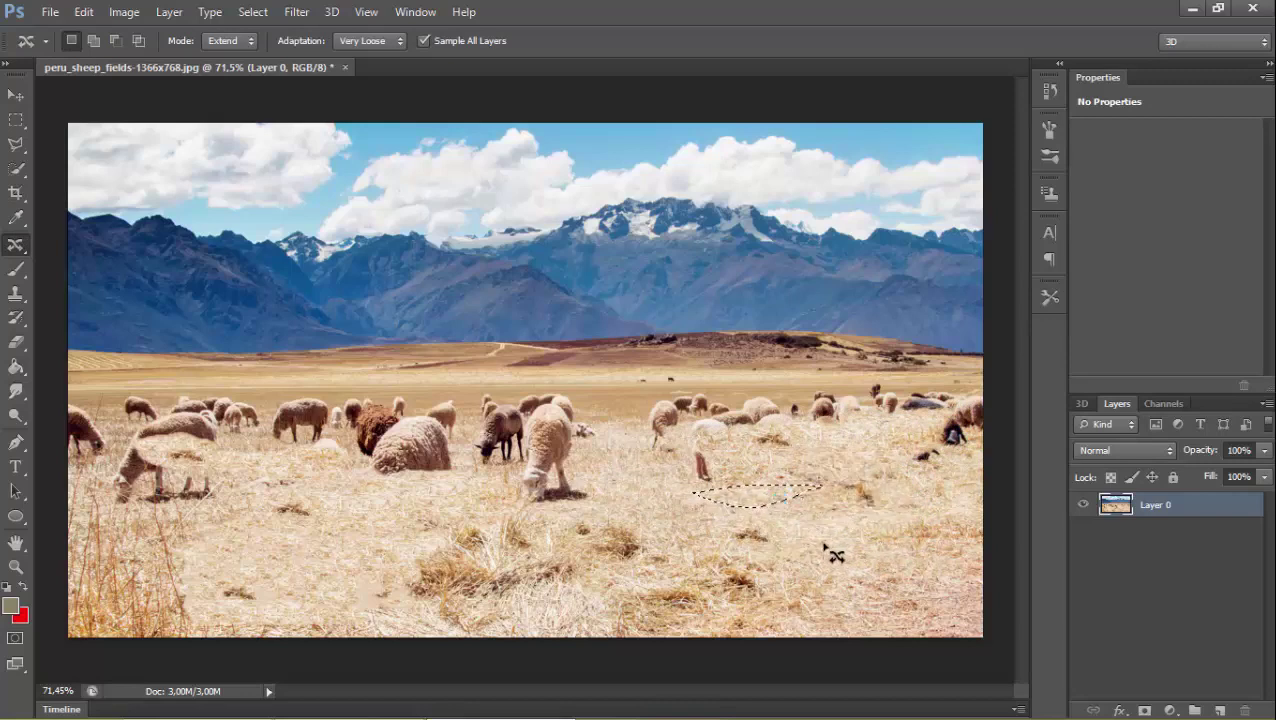
click(830, 550)
mouse_move(720, 456)
mouse_down()
mouse_move(725, 480)
mouse_move(776, 487)
mouse_up()
drag(700, 470, 705, 474)
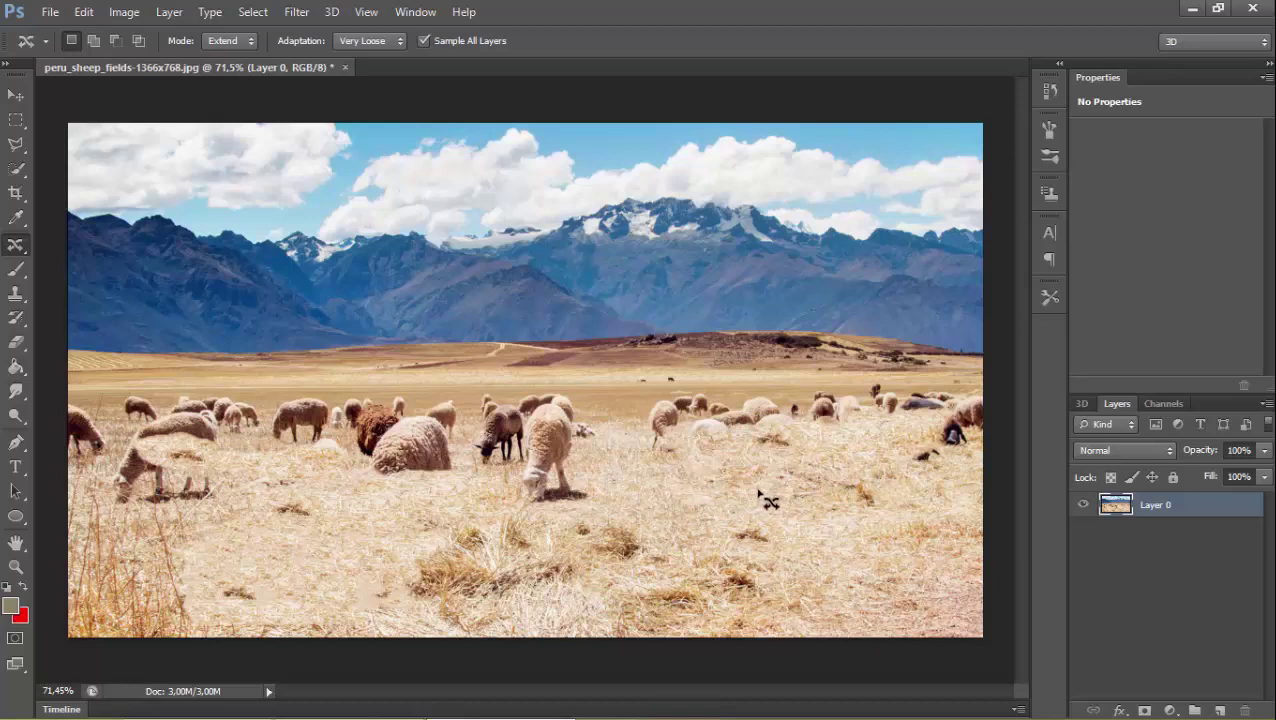
mouse_move(785, 485)
mouse_down()
mouse_move(806, 489)
mouse_move(776, 487)
mouse_up()
drag(776, 487, 594, 490)
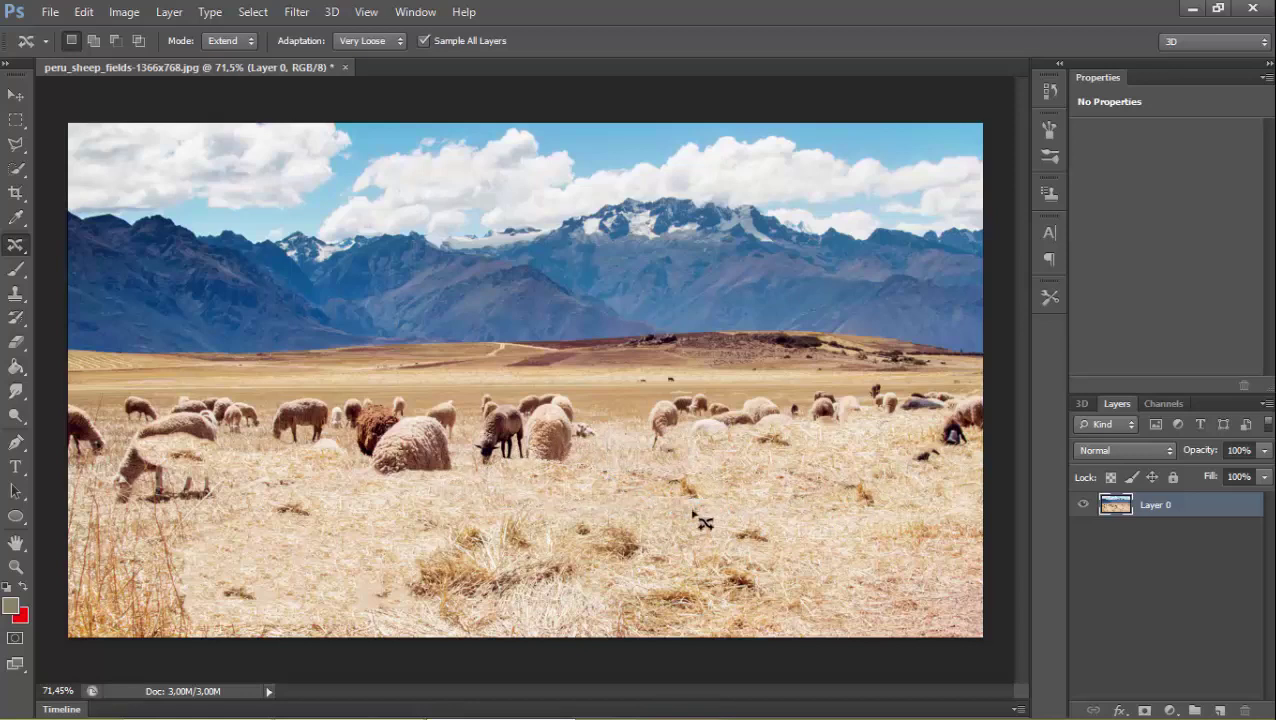
key(ctrl+d)
mouse_move(746, 477)
mouse_down()
mouse_move(305, 521)
mouse_move(726, 568)
mouse_move(753, 495)
mouse_move(421, 448)
mouse_up()
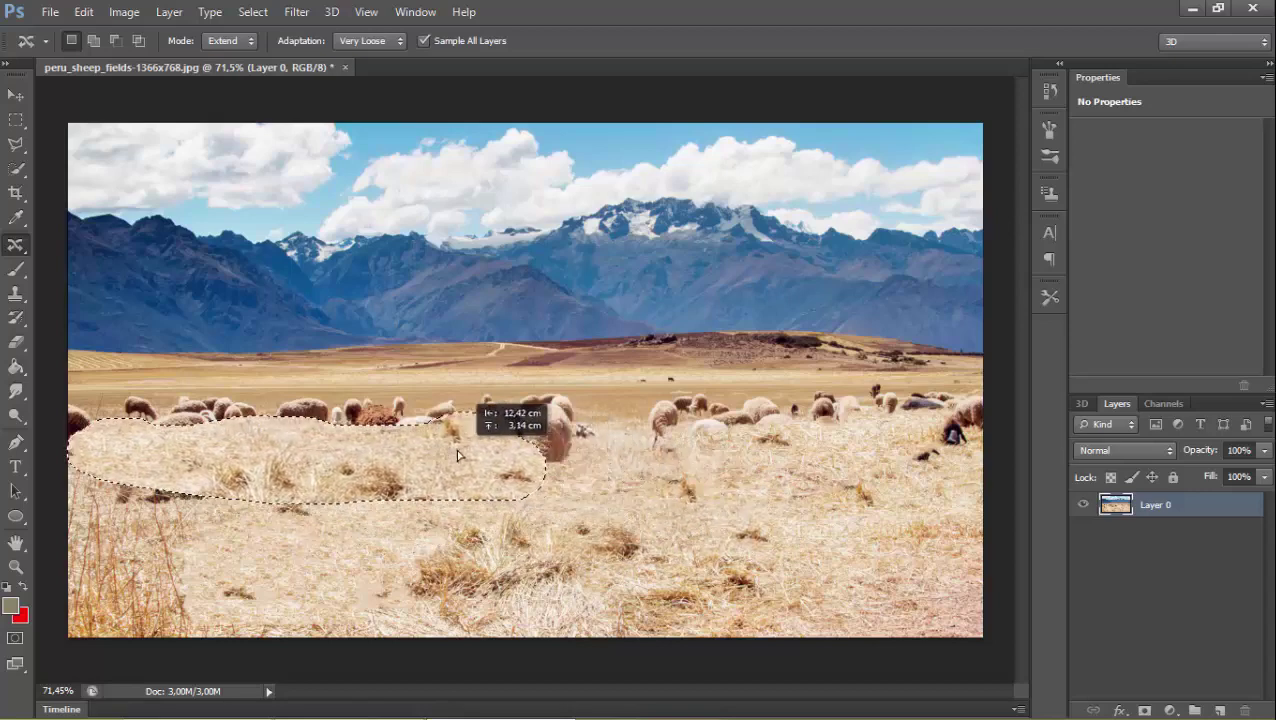
Step: Drag grass strips left over the left foreground sheep and hide remaining seams with small moves
drag(421, 448, 414, 445)
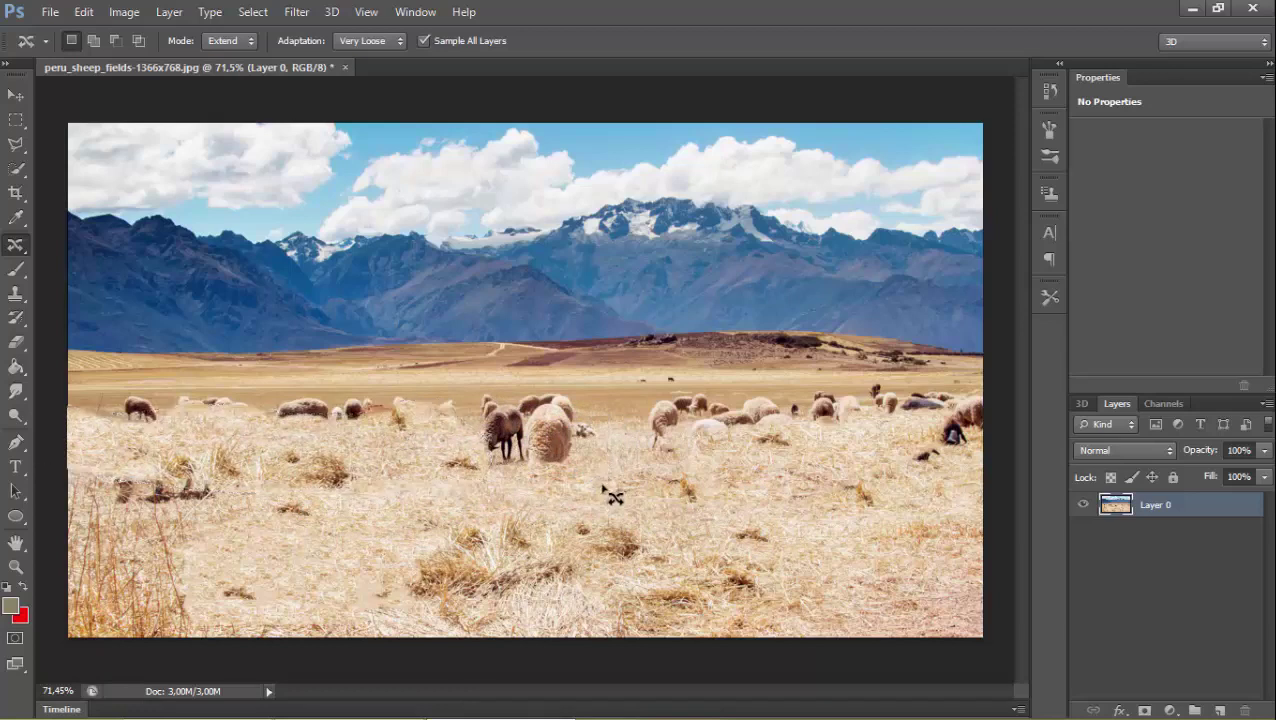
mouse_move(418, 482)
mouse_down()
mouse_move(608, 494)
mouse_move(244, 492)
mouse_move(184, 478)
mouse_up()
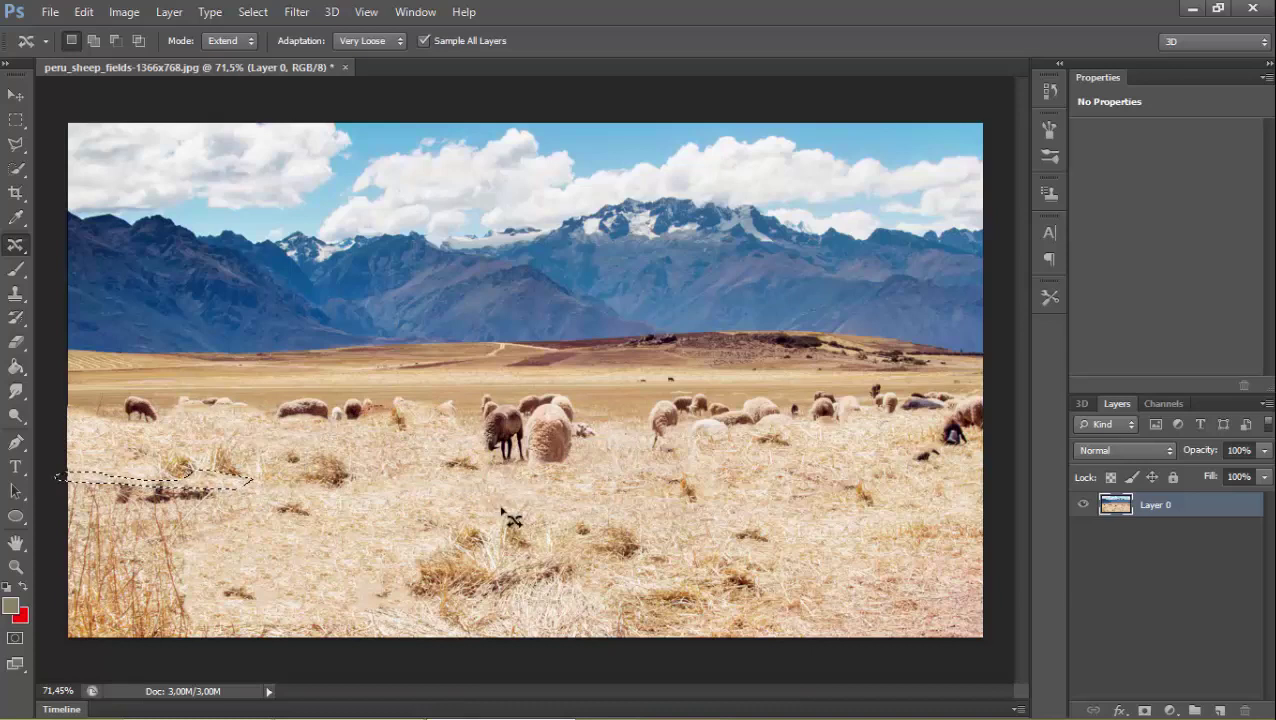
drag(433, 498, 152, 488)
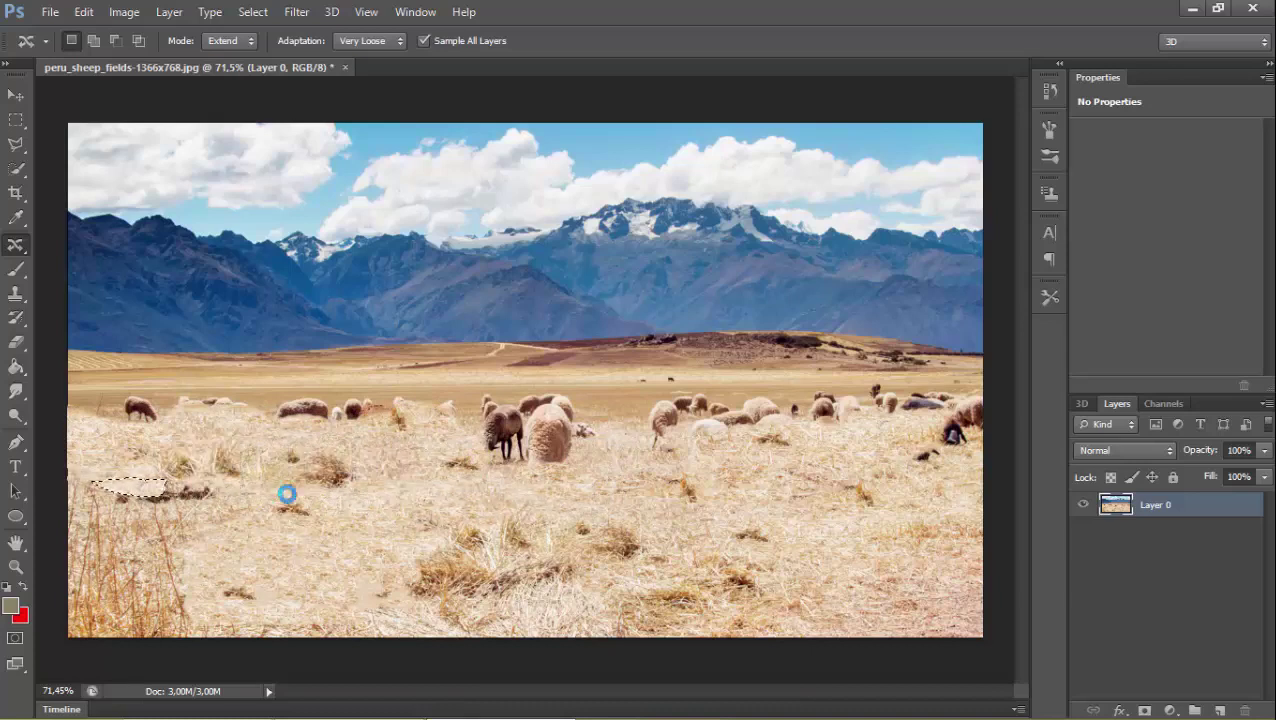
mouse_move(440, 494)
mouse_down()
mouse_move(400, 507)
mouse_move(205, 498)
mouse_up()
mouse_move(384, 510)
mouse_down()
mouse_move(385, 532)
mouse_move(181, 497)
mouse_up()
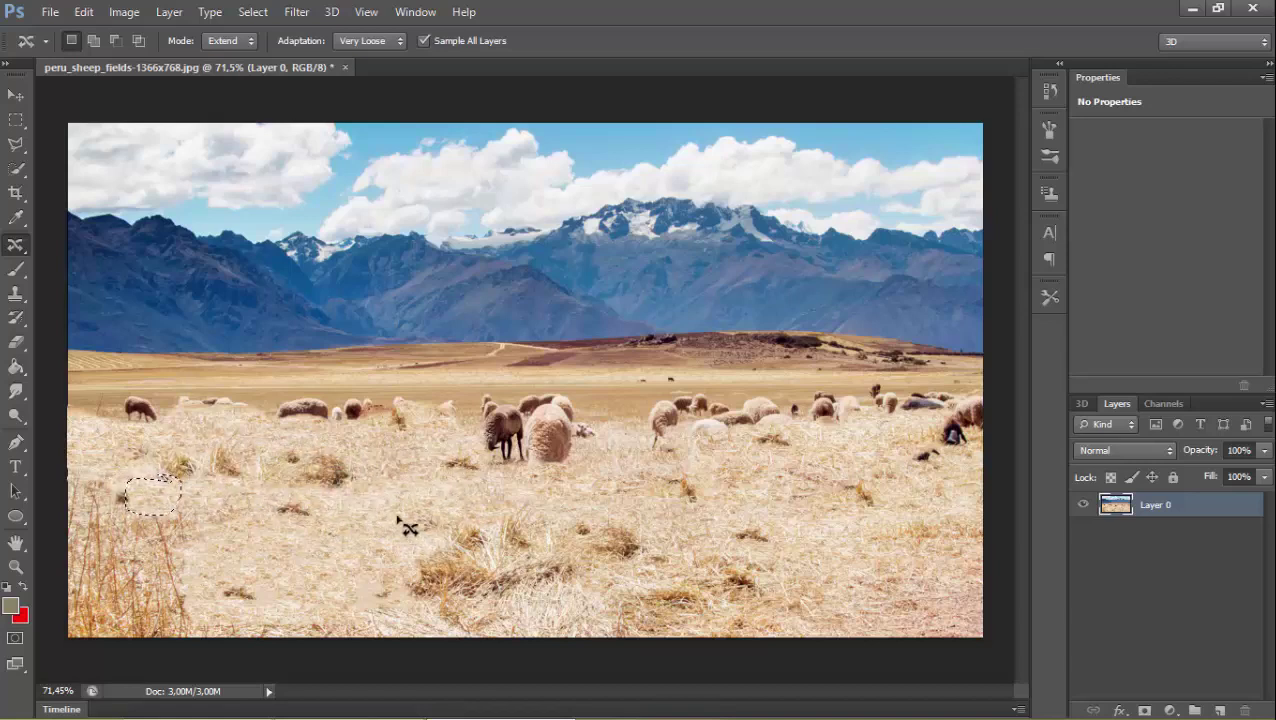
mouse_move(360, 508)
mouse_down()
mouse_move(347, 521)
mouse_move(115, 505)
mouse_up()
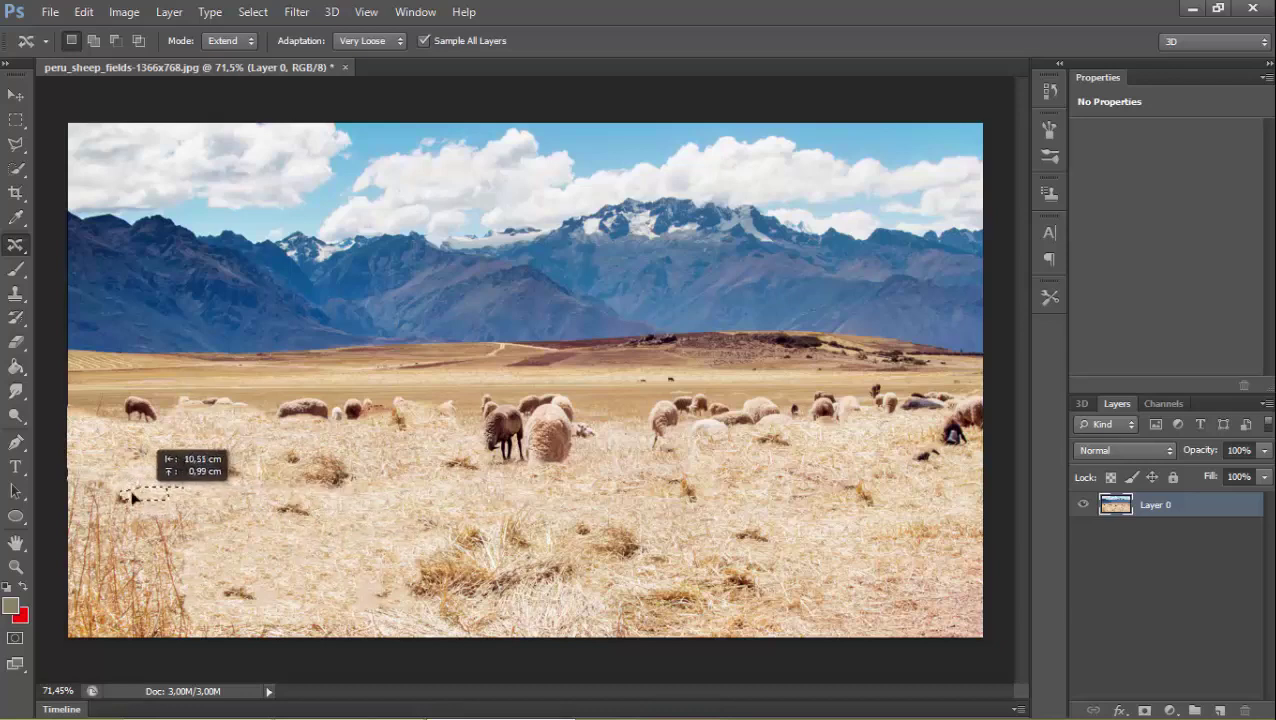
key(ctrl+d)
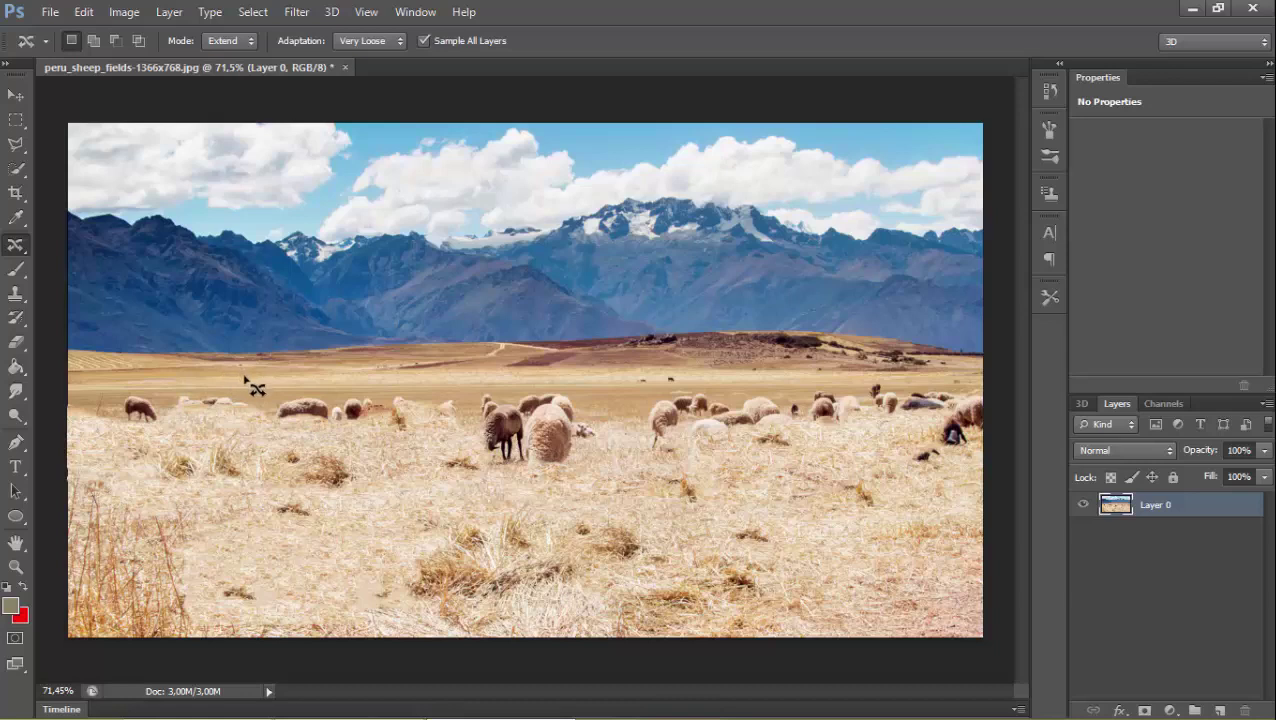
Step: Move field patches left over the leftover remnant and the leftmost sheep
drag(250, 388, 150, 410)
key(ctrl+d)
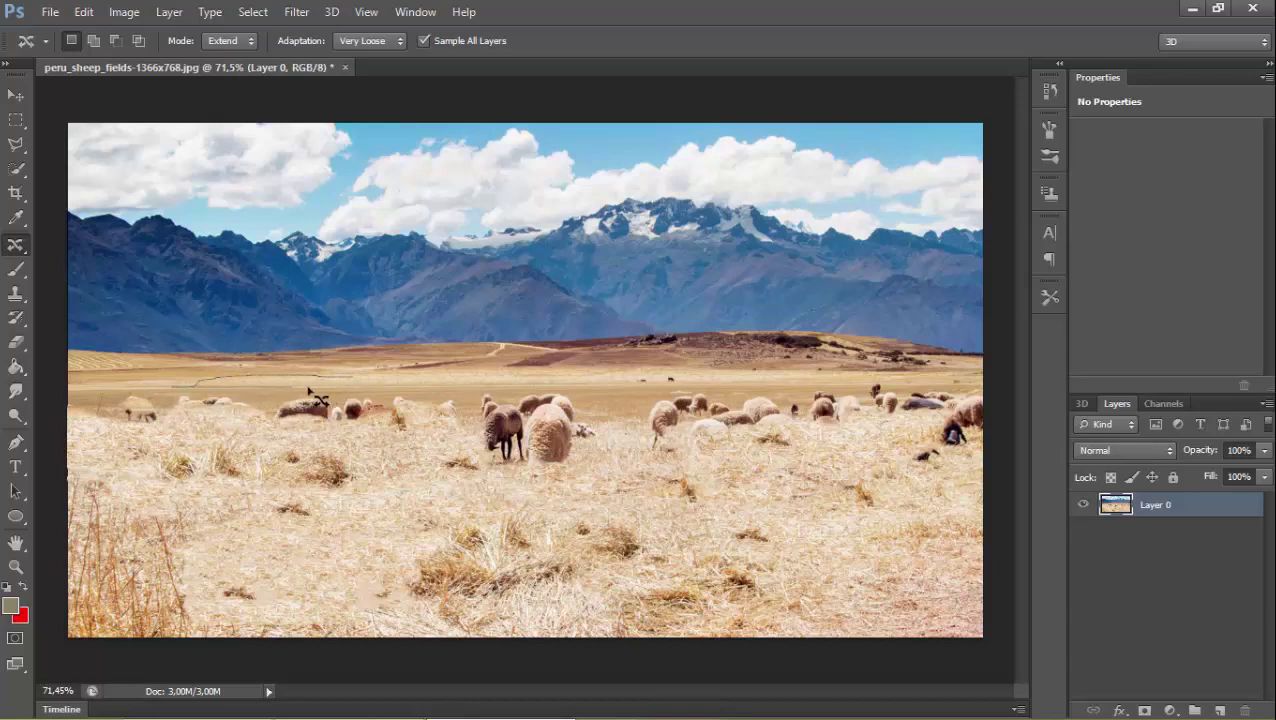
mouse_move(358, 378)
mouse_down()
mouse_move(305, 400)
mouse_move(228, 404)
mouse_move(142, 380)
mouse_up()
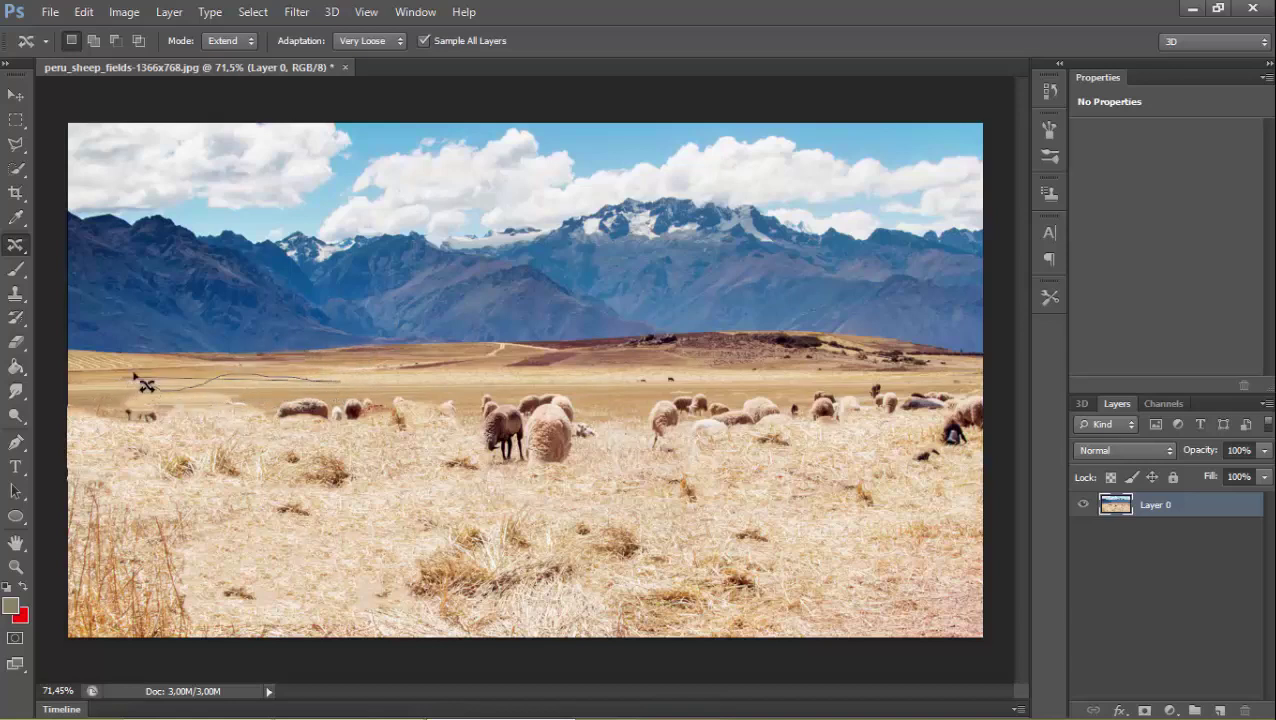
click(360, 415)
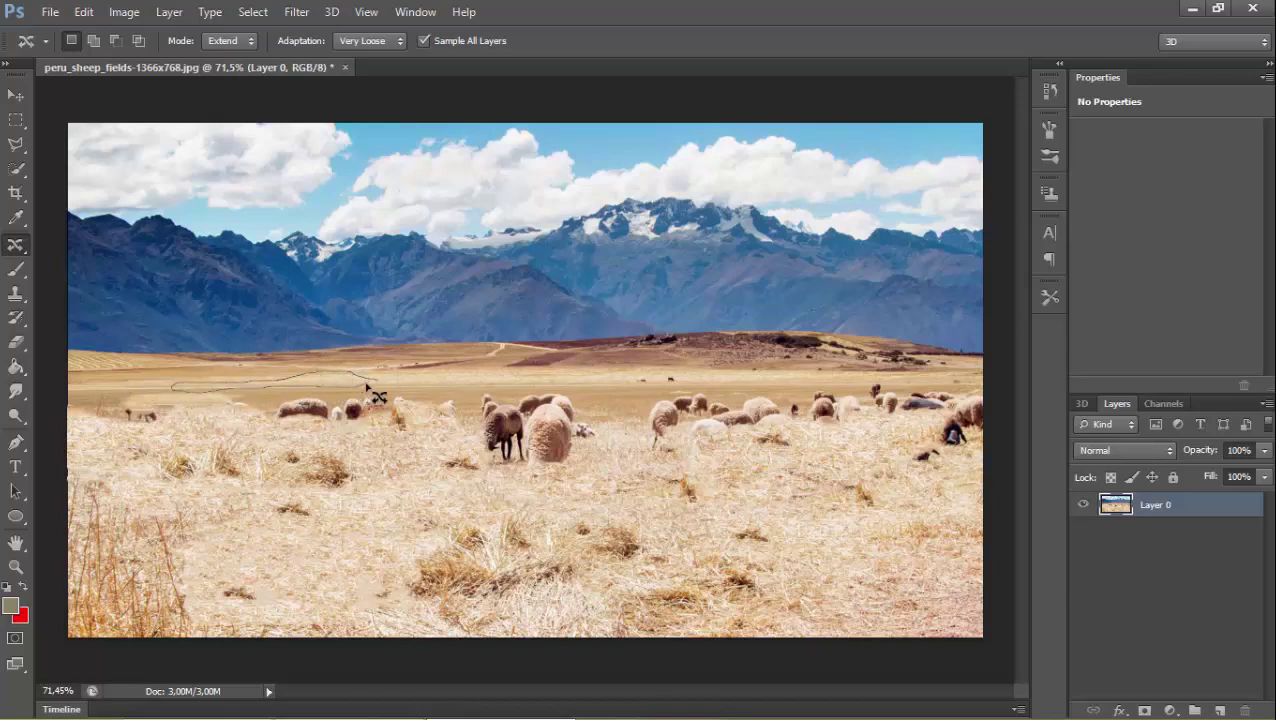
drag(366, 388, 130, 420)
click(265, 425)
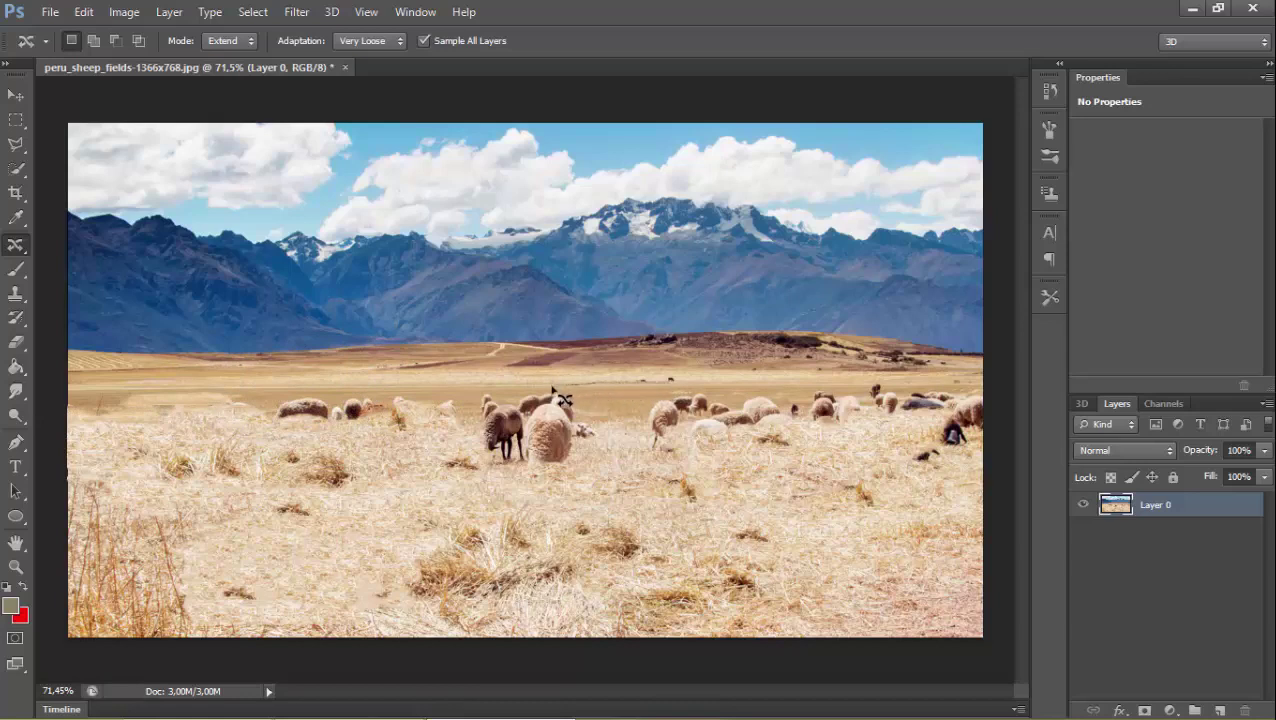
Step: Cover the rest of the left-side sheep row with field patches dragged left and down
drag(672, 390, 431, 395)
click(431, 395)
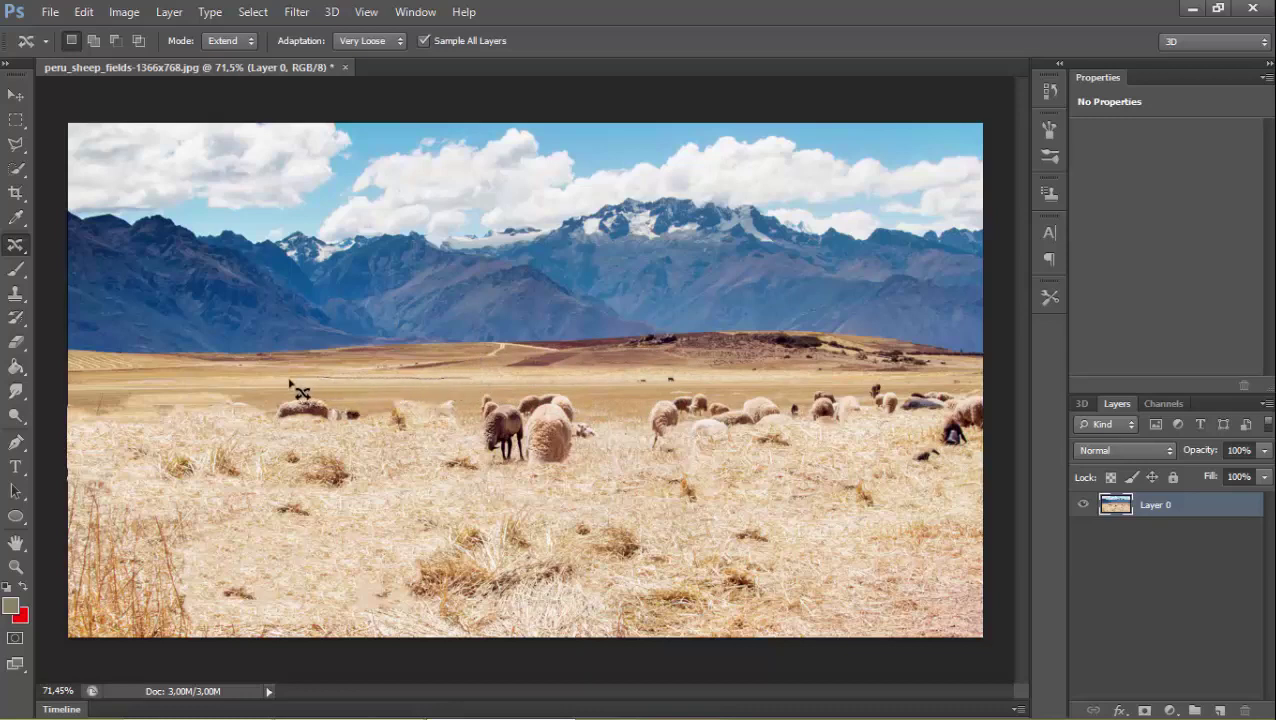
drag(470, 383, 332, 400)
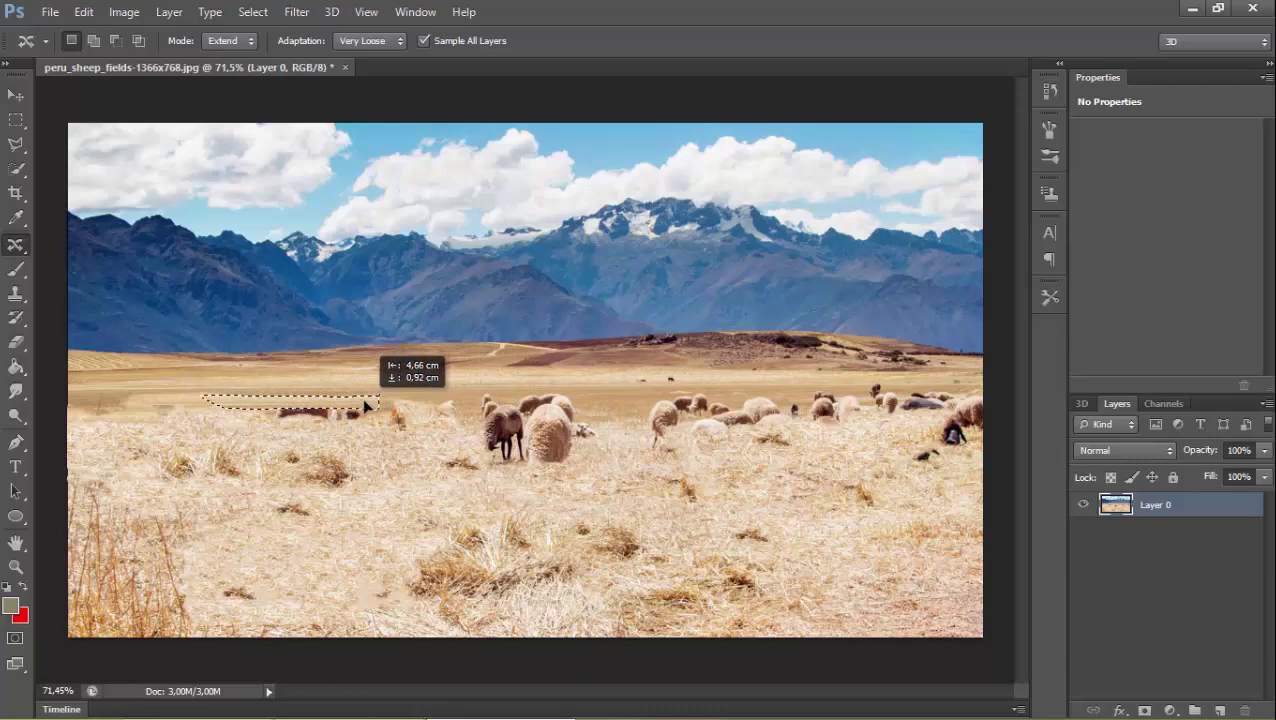
click(458, 392)
mouse_move(488, 377)
mouse_down()
mouse_move(273, 382)
mouse_move(413, 398)
mouse_up()
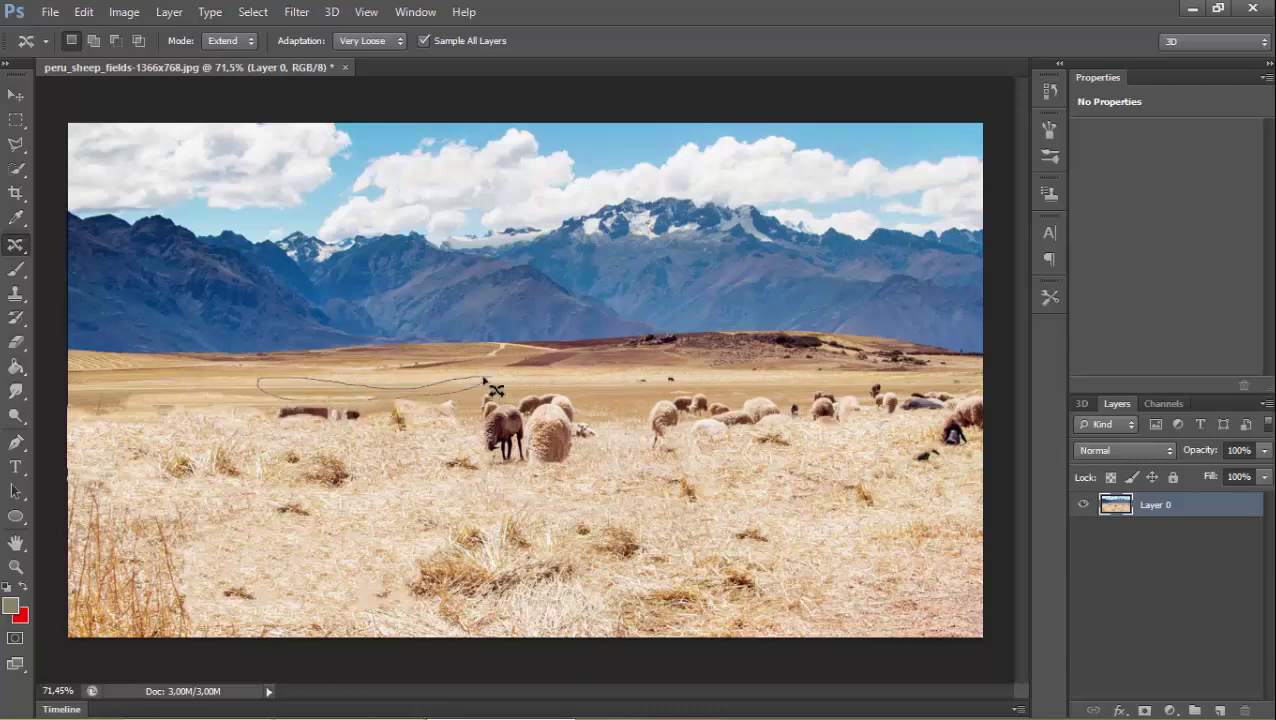
mouse_move(493, 388)
mouse_down()
mouse_move(480, 384)
mouse_move(473, 403)
mouse_up()
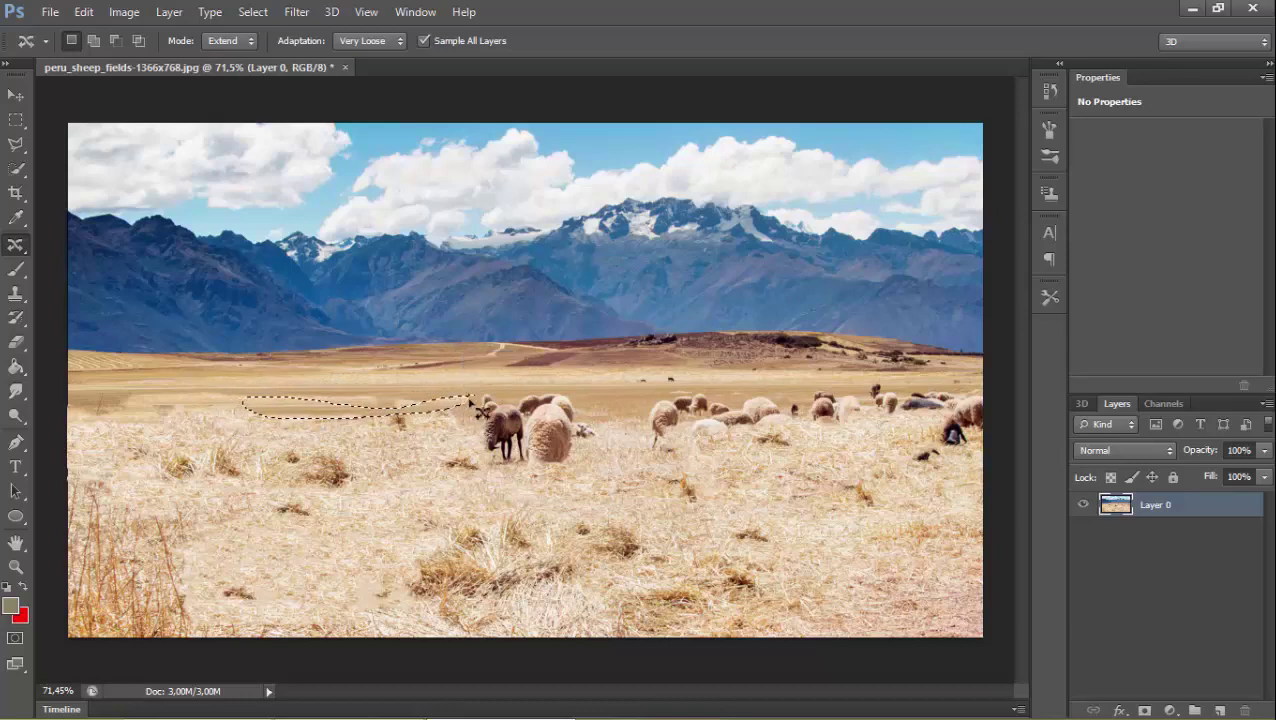
key(ctrl+d)
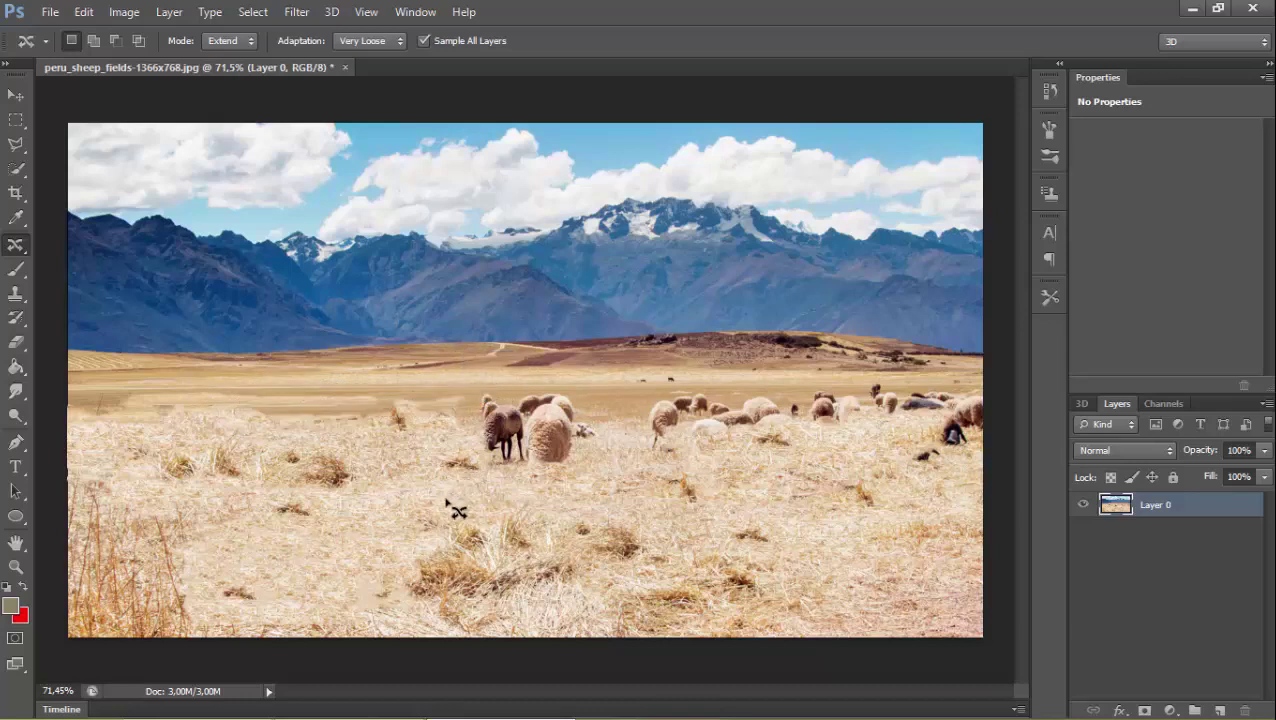
mouse_move(360, 505)
mouse_down()
mouse_move(497, 484)
mouse_move(570, 448)
mouse_up()
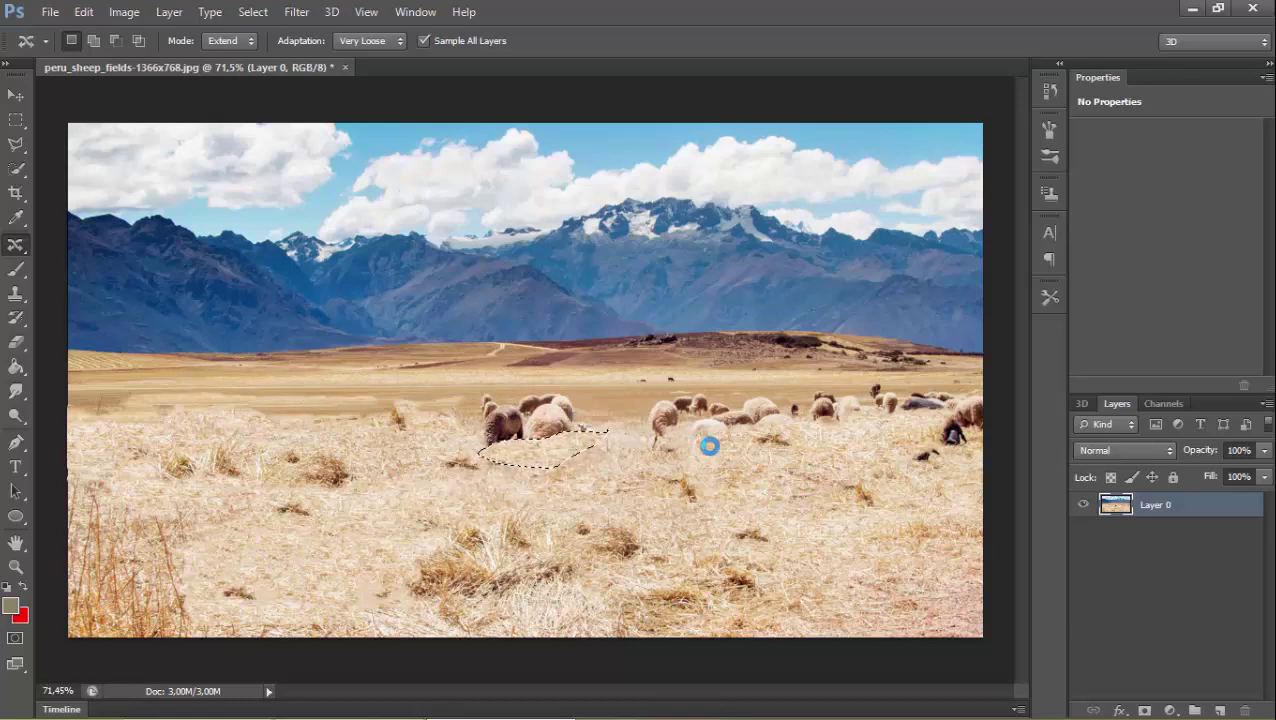
Step: Move grass patches over the large brown sheep mid-flock and the dark sheep at far right
key(ctrl+d)
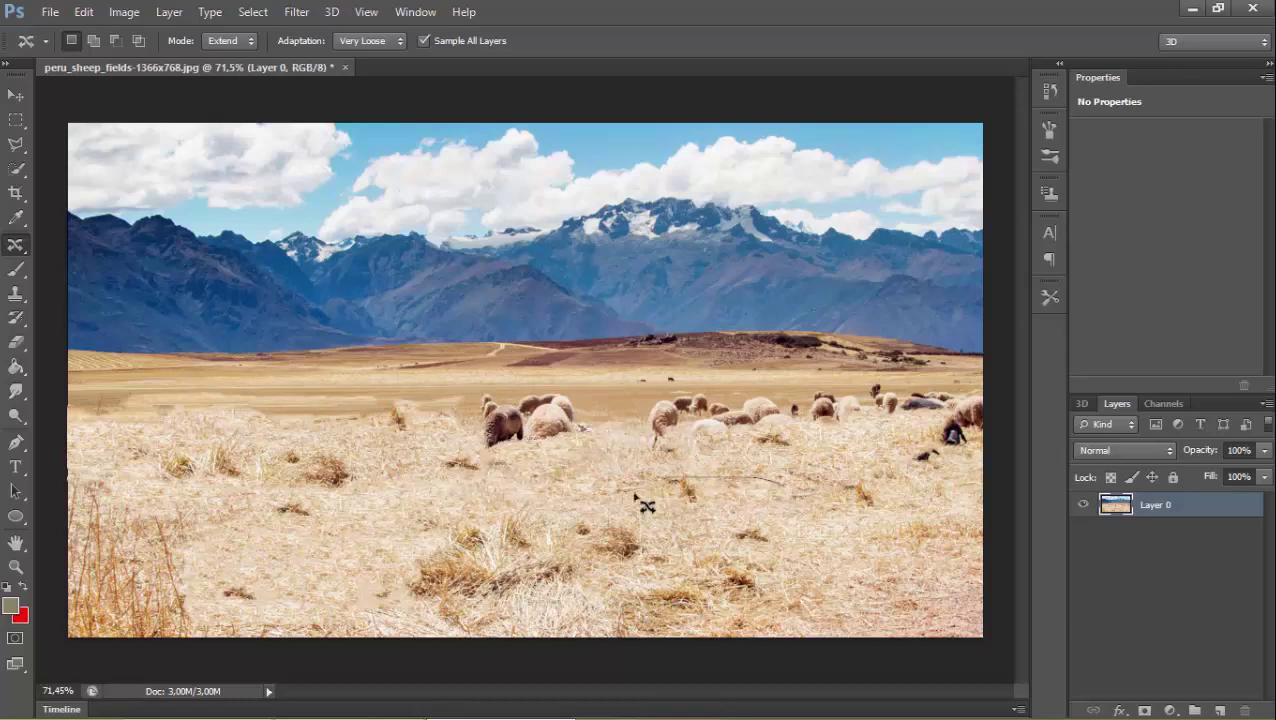
mouse_move(580, 425)
mouse_down()
mouse_move(770, 435)
mouse_move(740, 457)
mouse_up()
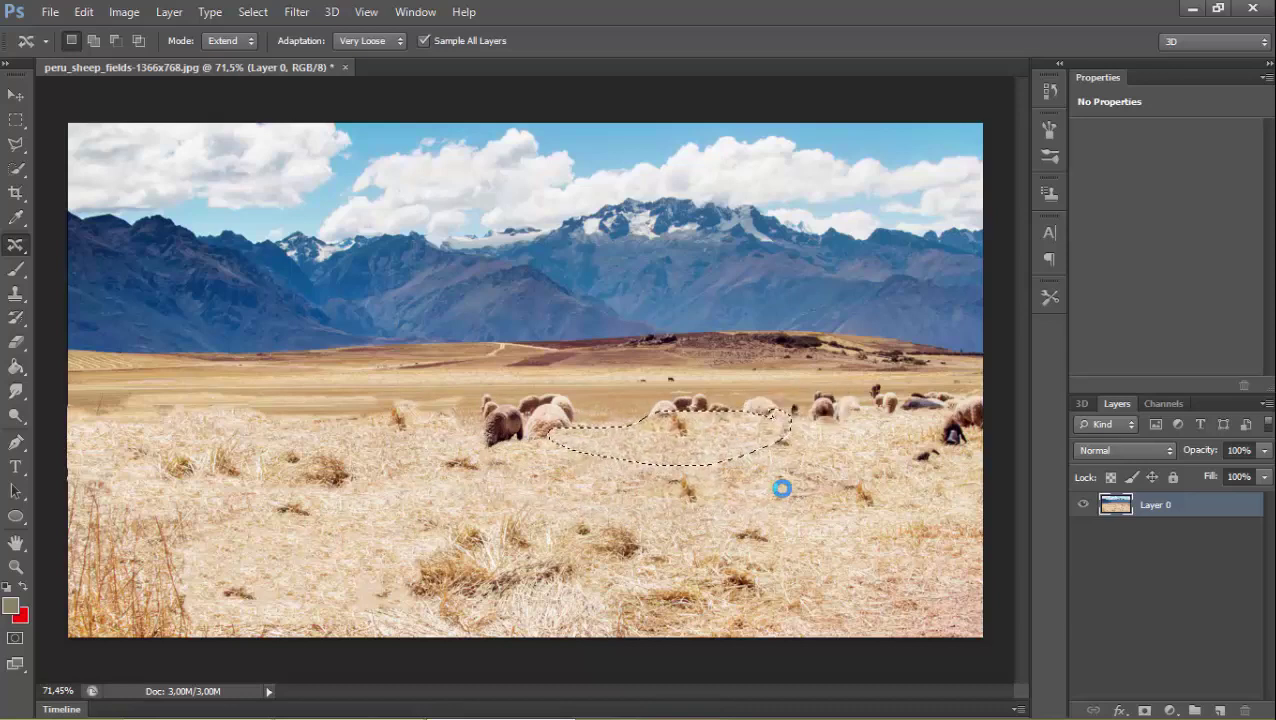
key(ctrl+d)
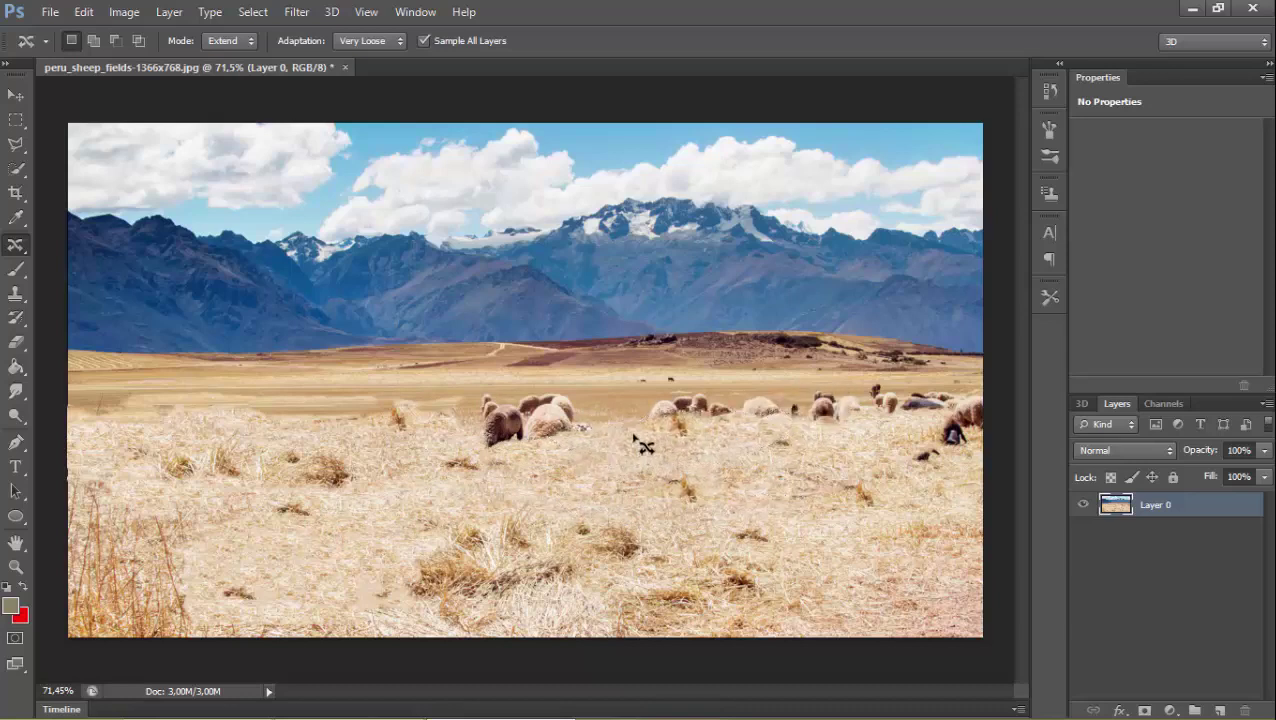
drag(643, 446, 512, 450)
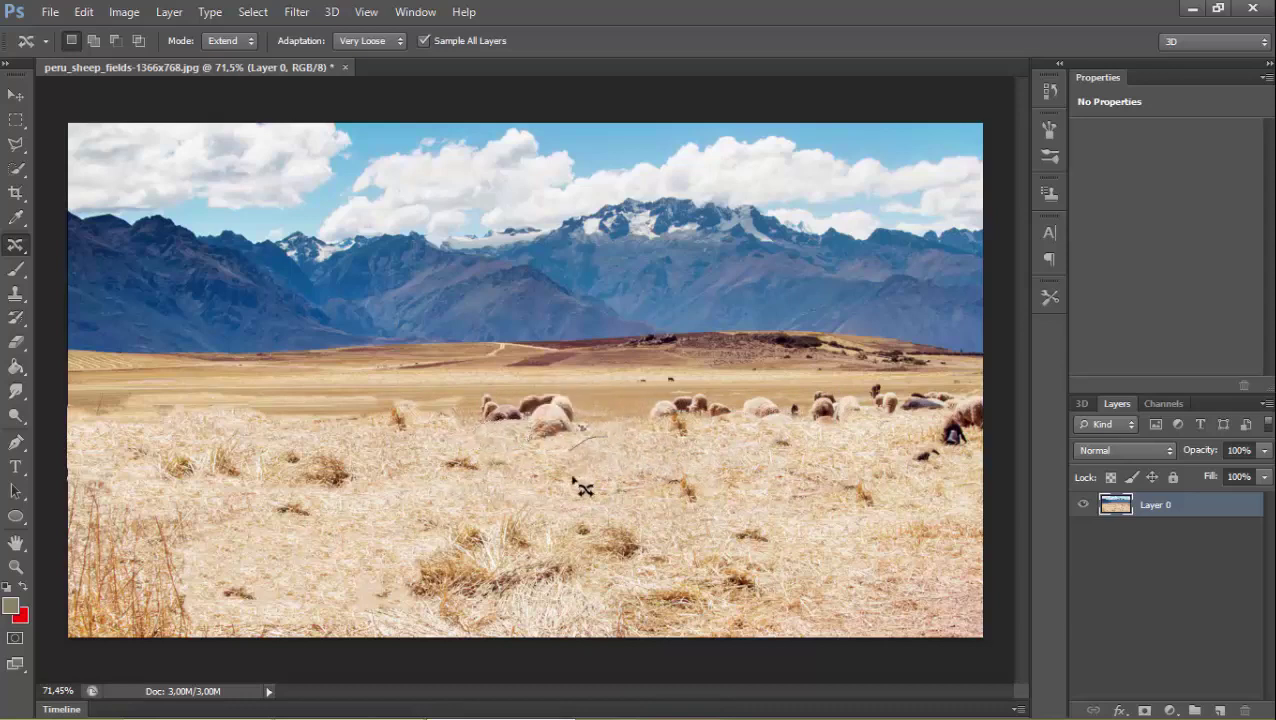
drag(598, 452, 549, 425)
mouse_move(738, 455)
mouse_down()
mouse_move(720, 458)
mouse_move(984, 406)
mouse_up()
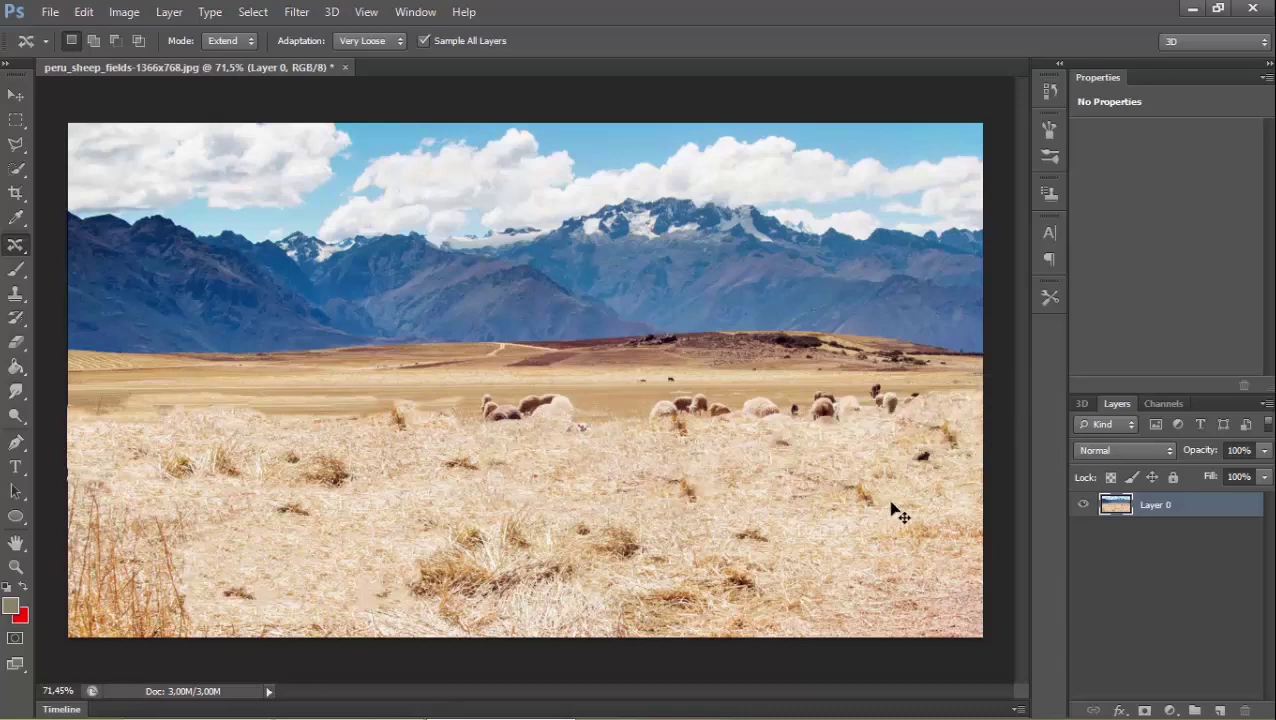
mouse_move(870, 430)
mouse_down()
mouse_move(858, 484)
mouse_move(826, 436)
mouse_up()
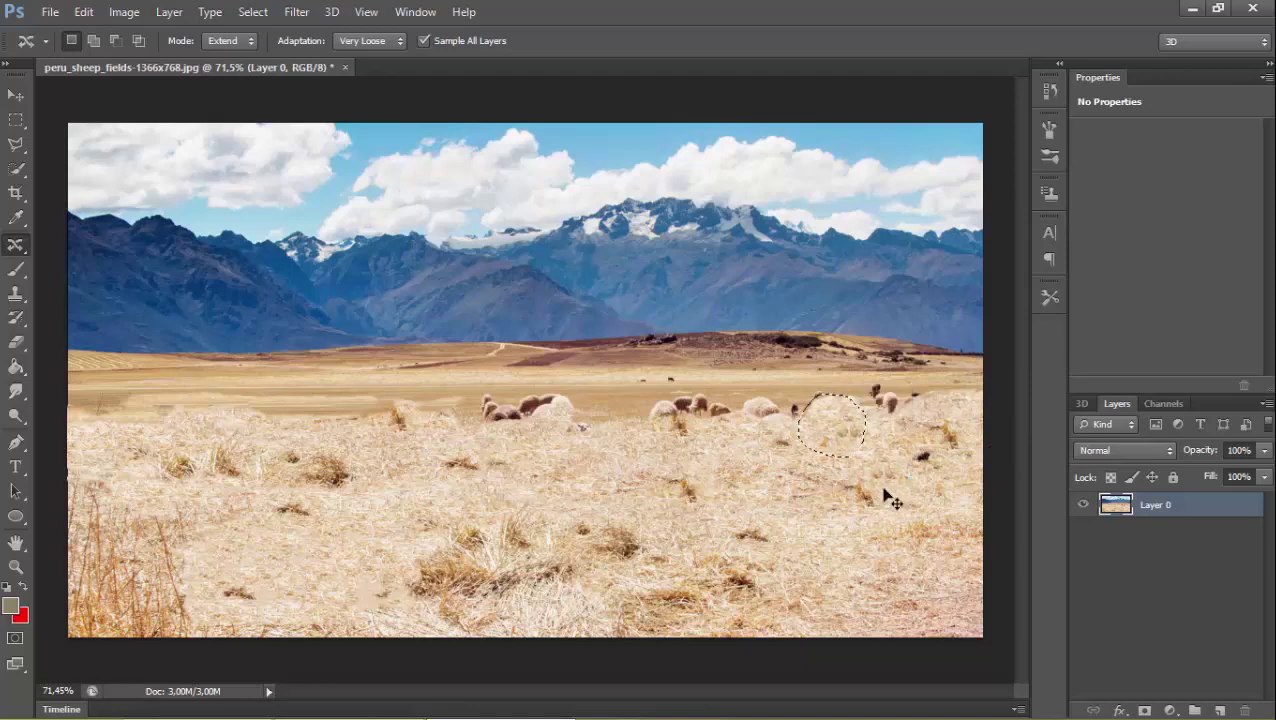
Step: Cover the sheep at the back of the field with nearby grass patches using Content-Aware Move
drag(748, 462, 700, 425)
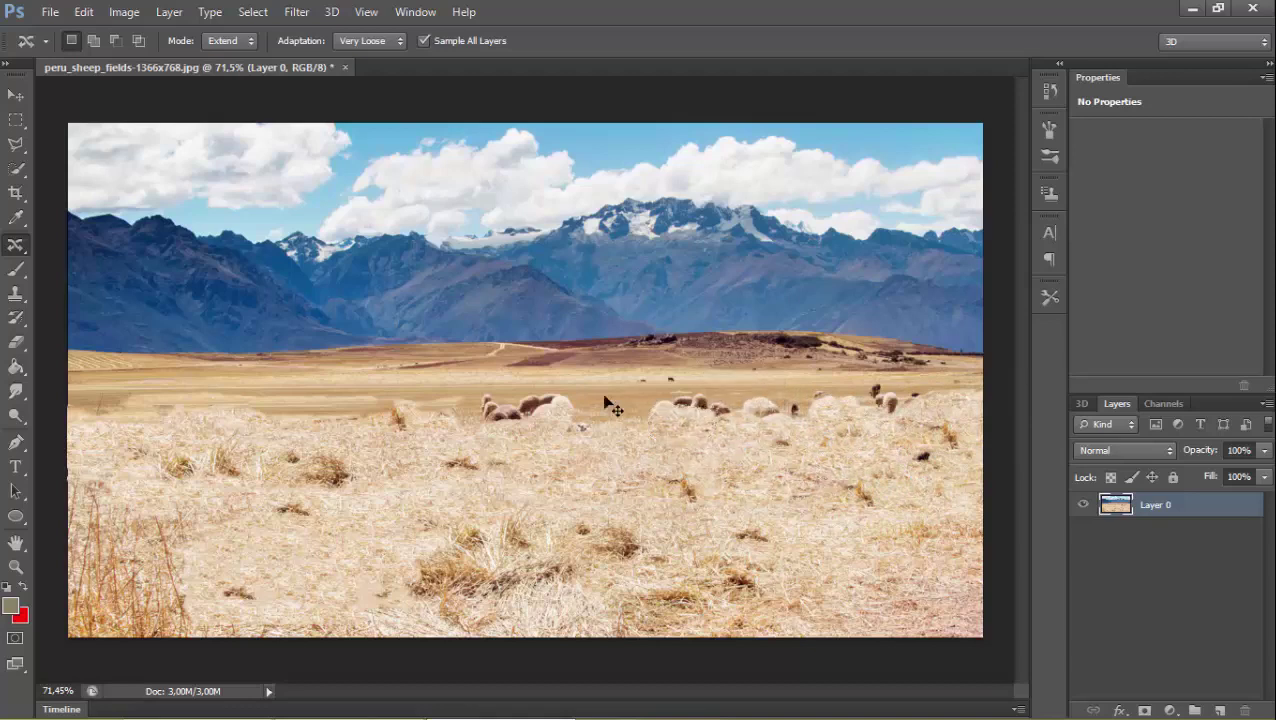
drag(626, 392, 540, 402)
drag(639, 383, 537, 402)
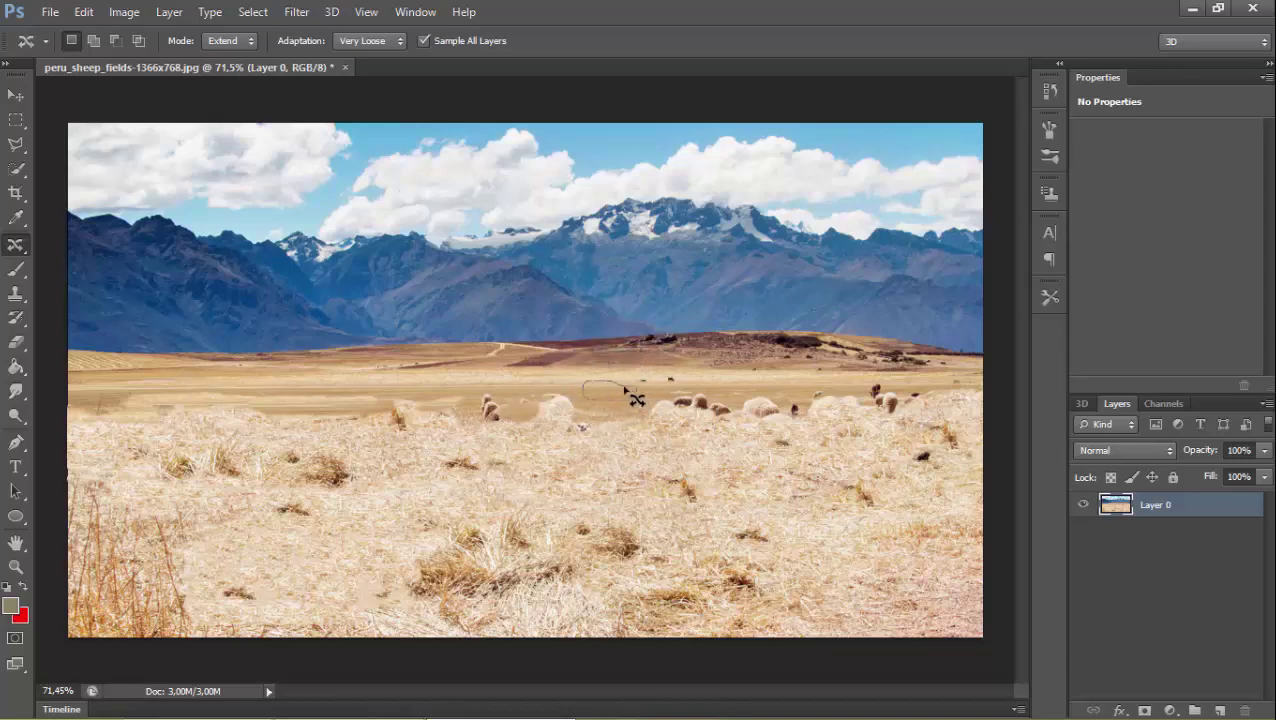
drag(625, 390, 490, 400)
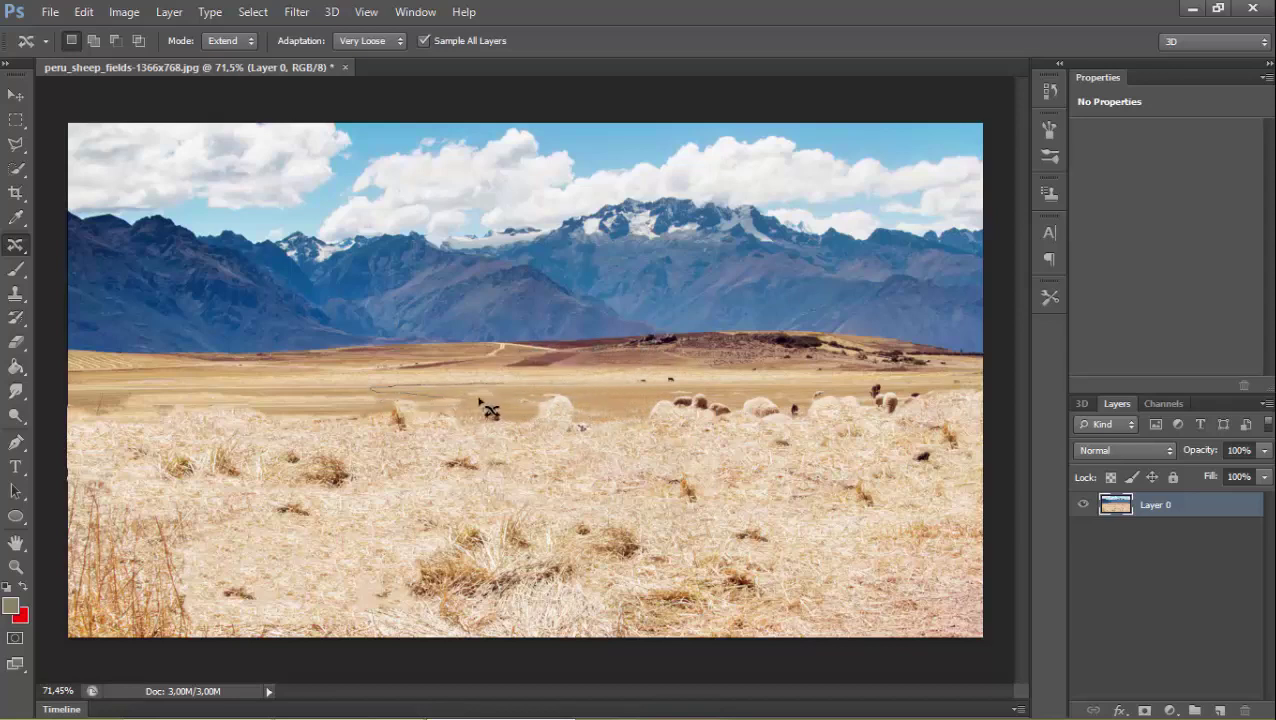
drag(503, 388, 540, 413)
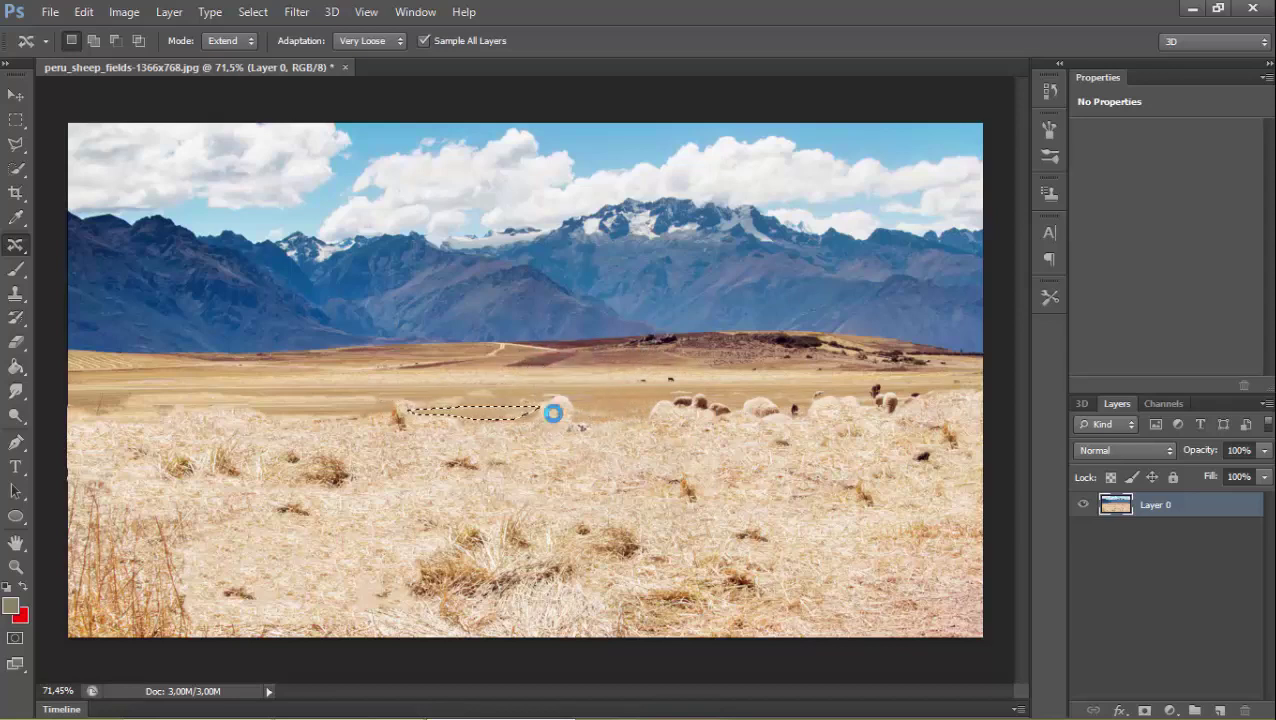
click(543, 402)
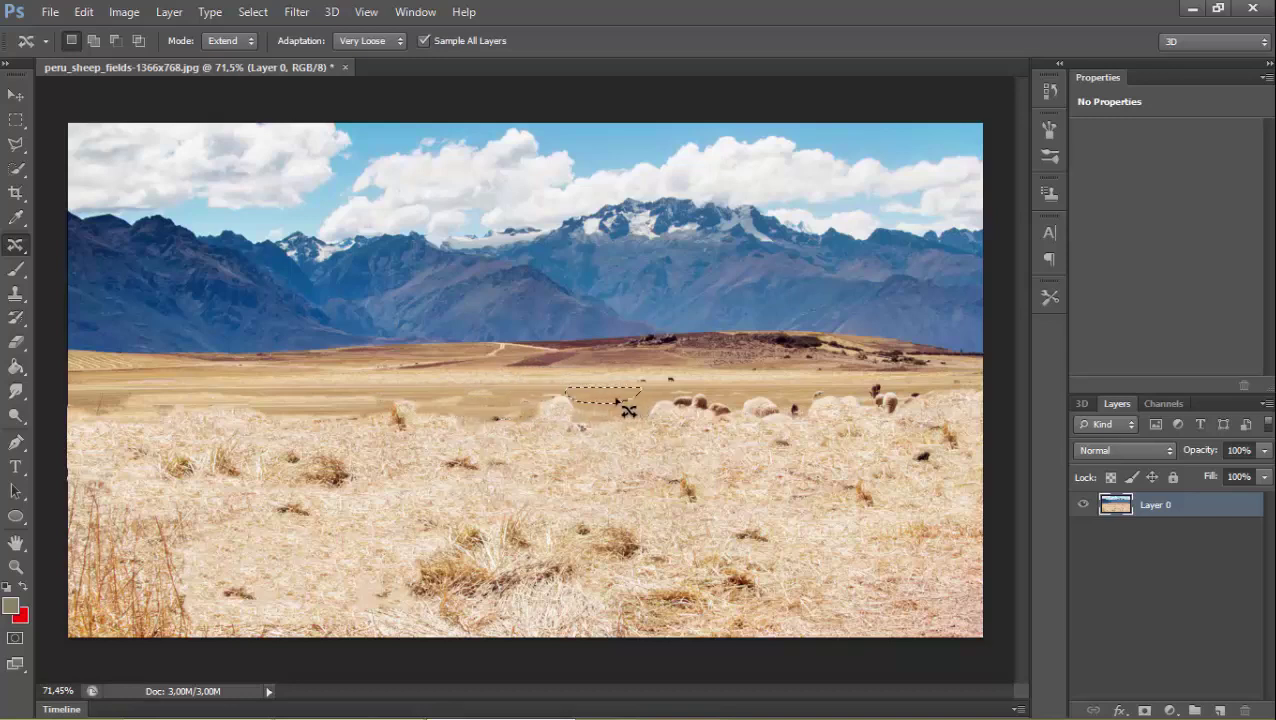
Step: Shift more grass patches right over the remaining right-hand sheep, deselecting after each
drag(627, 410, 725, 413)
key(ctrl+d)
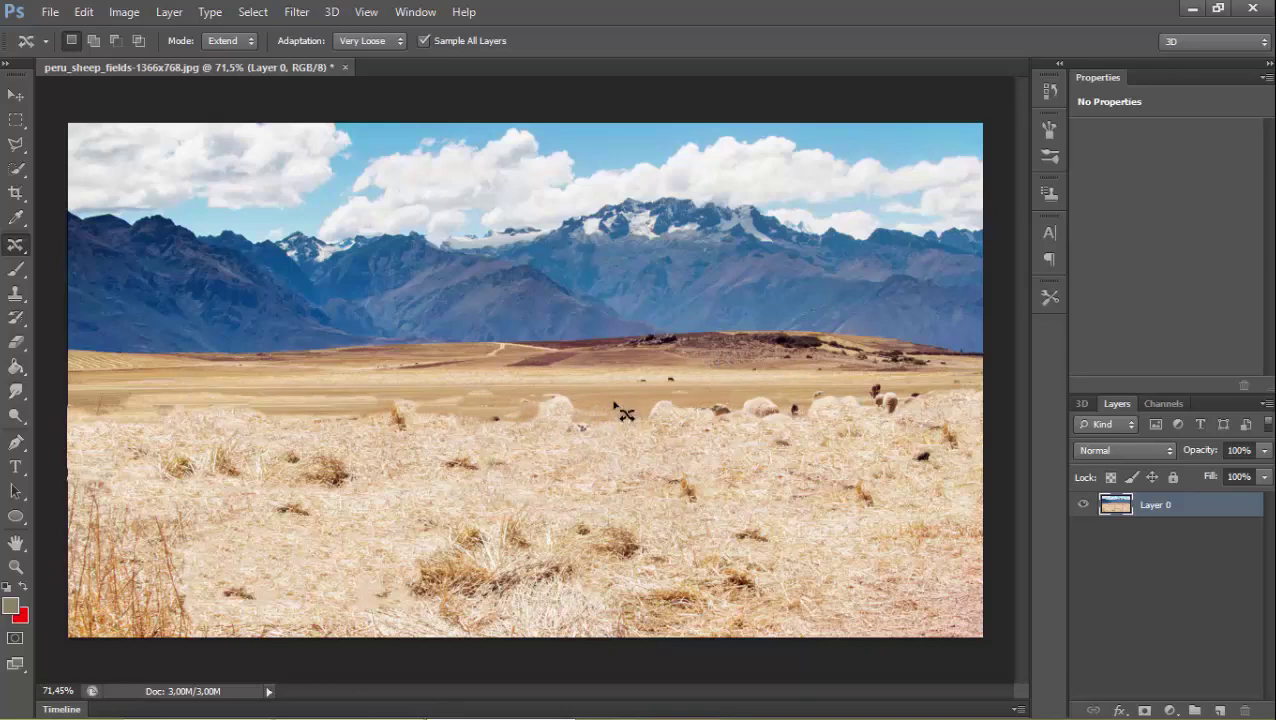
mouse_move(689, 384)
mouse_down()
mouse_move(662, 394)
mouse_move(797, 407)
mouse_up()
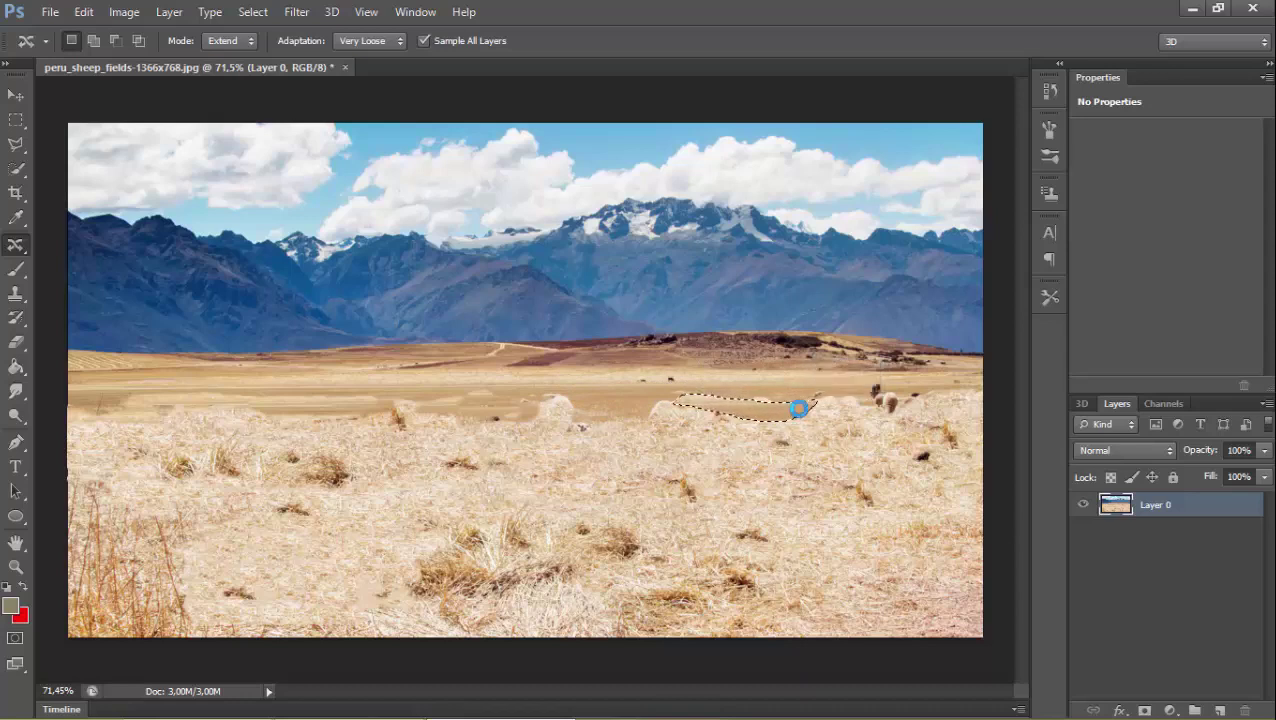
key(ctrl+d)
drag(644, 392, 632, 390)
drag(632, 390, 802, 397)
drag(790, 402, 903, 392)
mouse_move(795, 398)
mouse_down()
mouse_move(757, 404)
mouse_move(879, 394)
mouse_up()
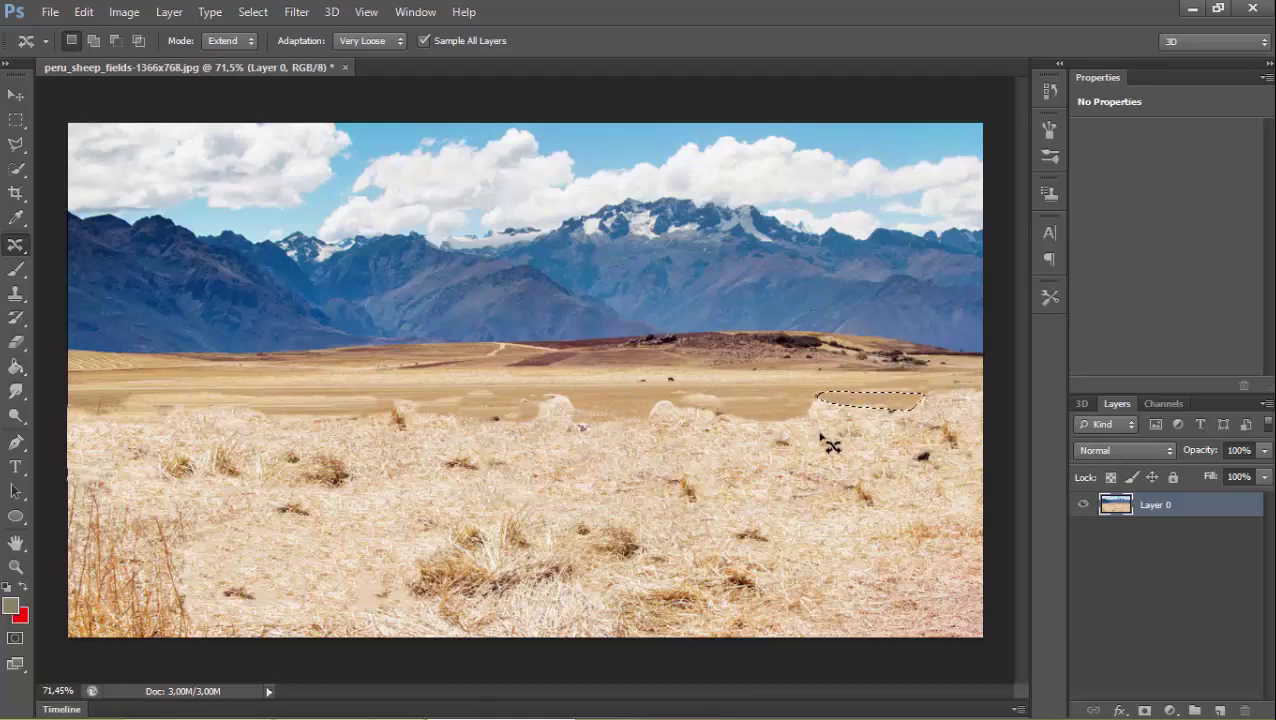
key(ctrl+d)
Step: Heal the seam across the field's full width with the Content-Aware Spot Healing Brush
right_click(20, 250)
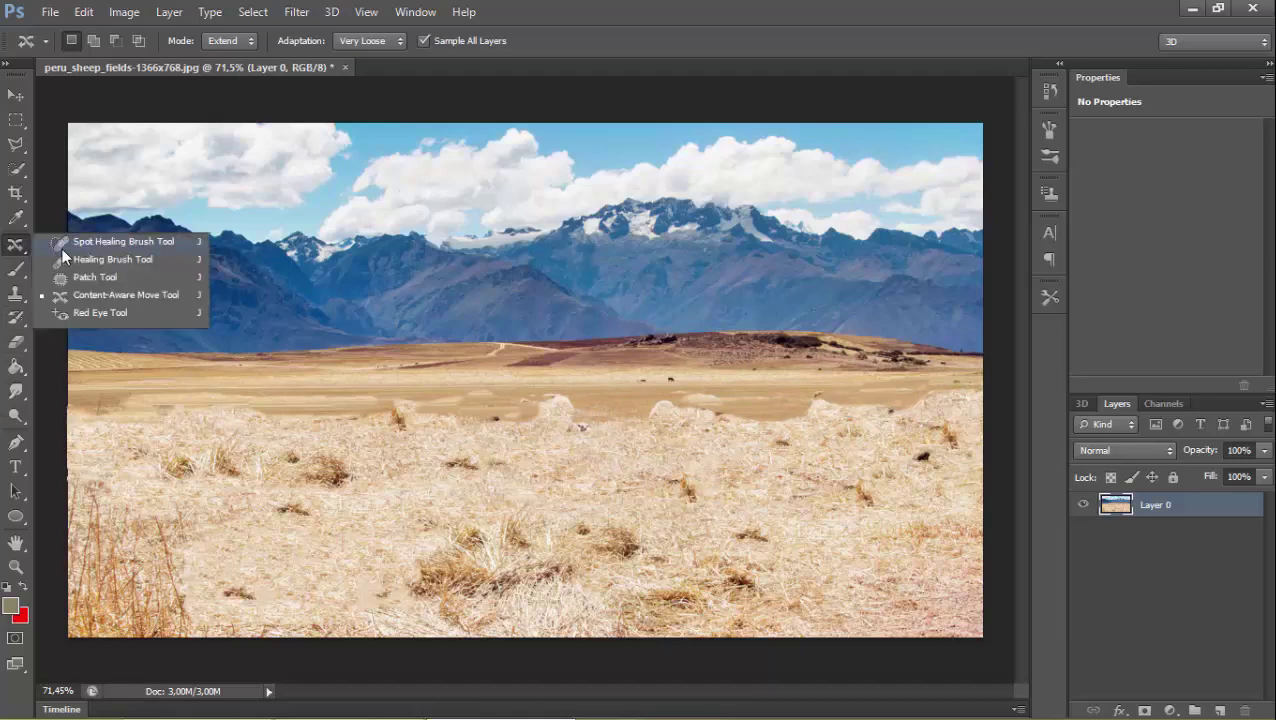
click(62, 245)
mouse_move(80, 405)
mouse_down()
mouse_move(410, 412)
mouse_move(515, 430)
mouse_move(562, 401)
mouse_up()
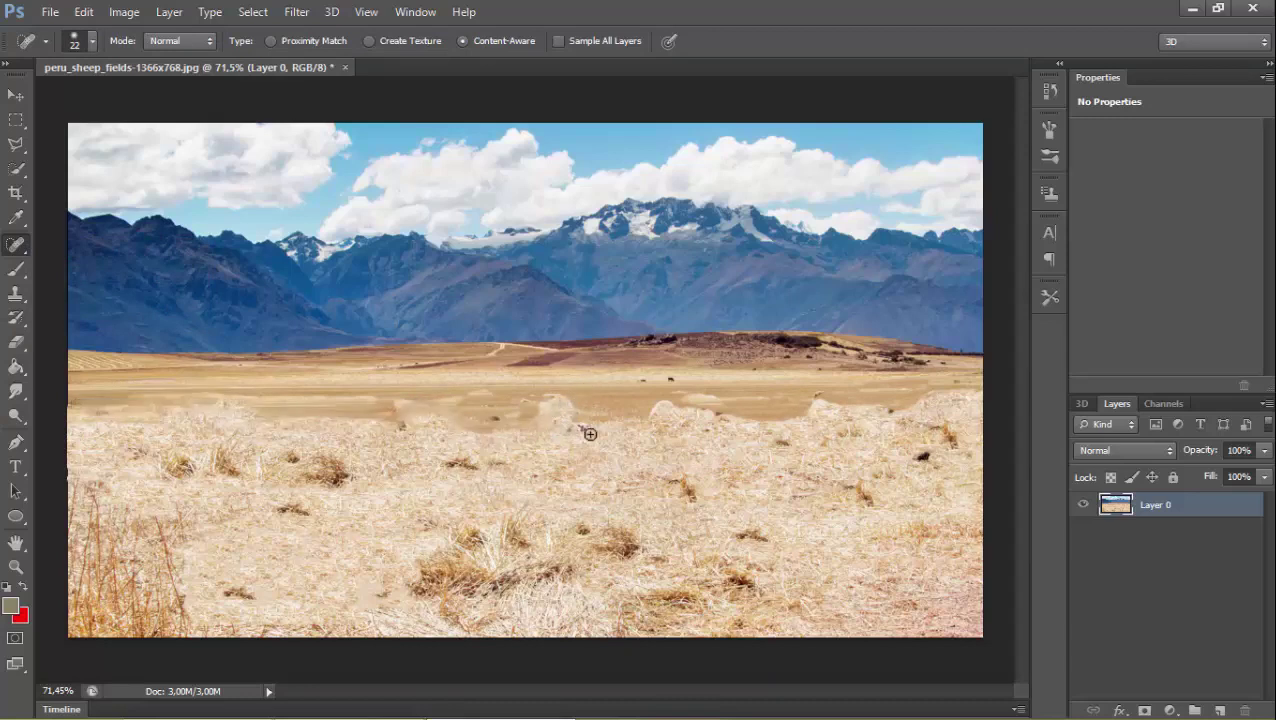
drag(573, 426, 900, 404)
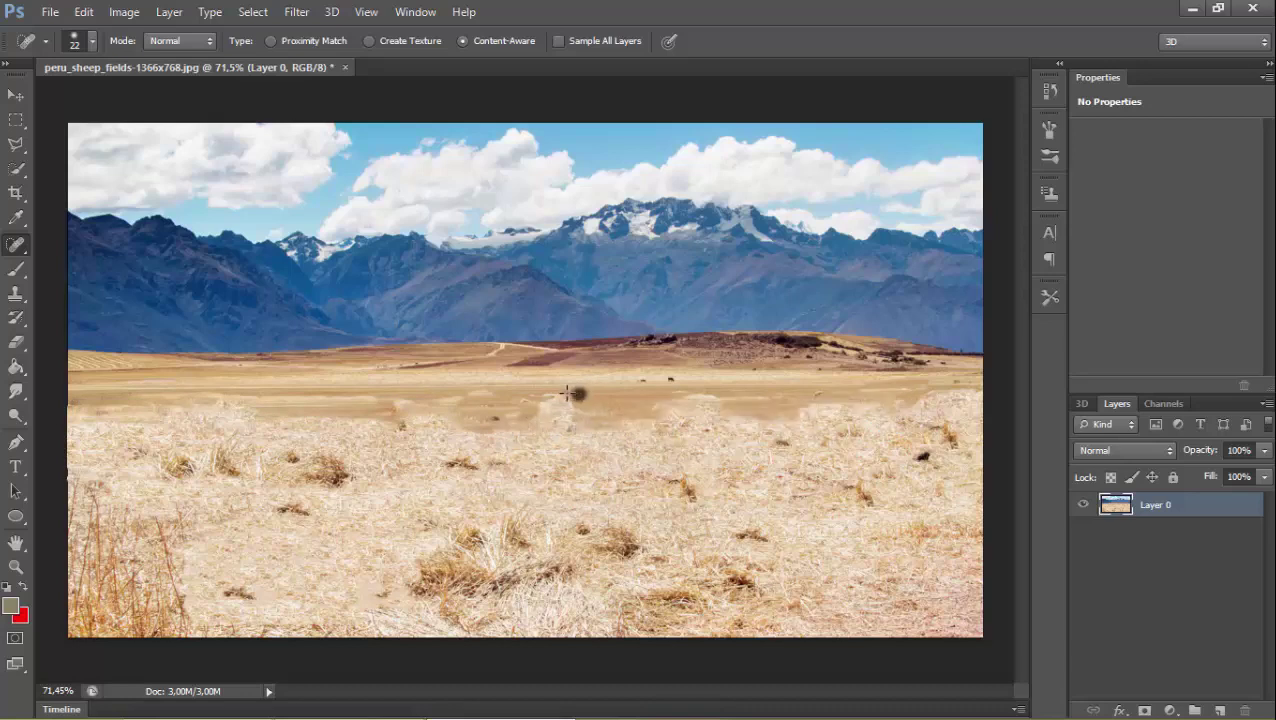
Step: Touch up leftover blotches along the seam in the middle, left and right of the field
mouse_move(567, 394)
mouse_down()
mouse_move(528, 410)
mouse_move(610, 413)
mouse_up()
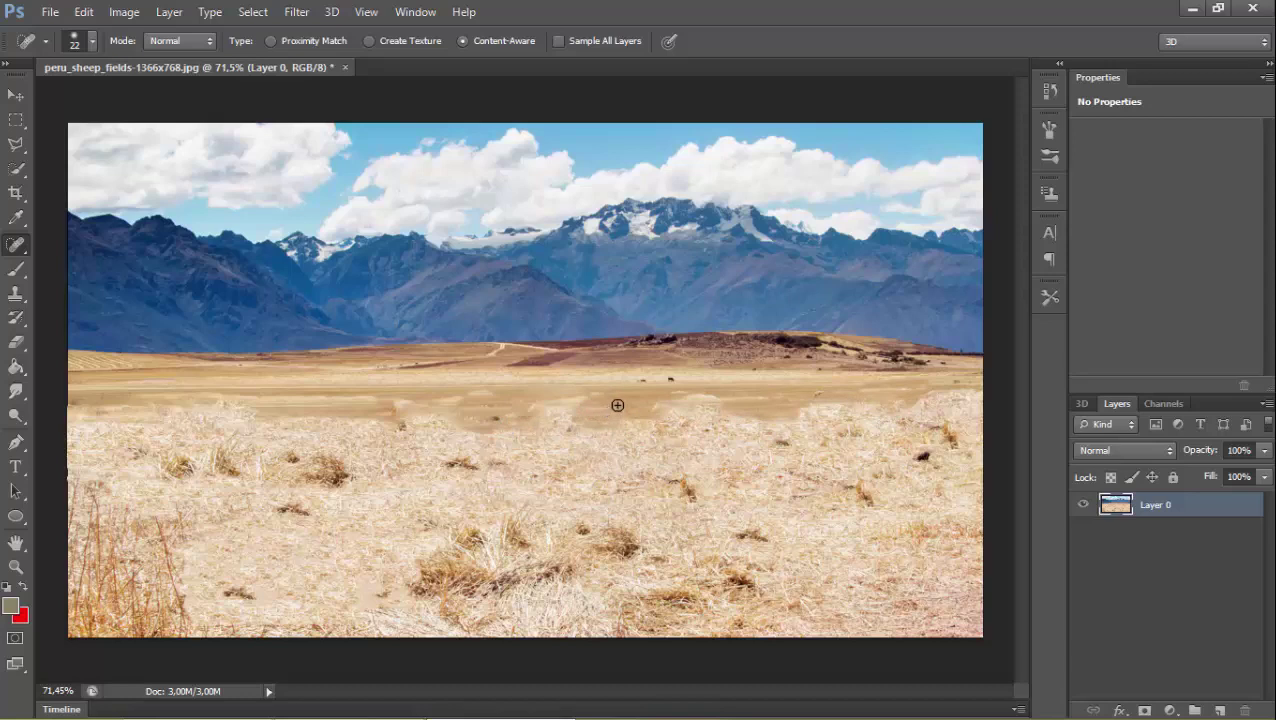
mouse_move(490, 393)
mouse_down()
mouse_move(328, 403)
mouse_move(468, 397)
mouse_up()
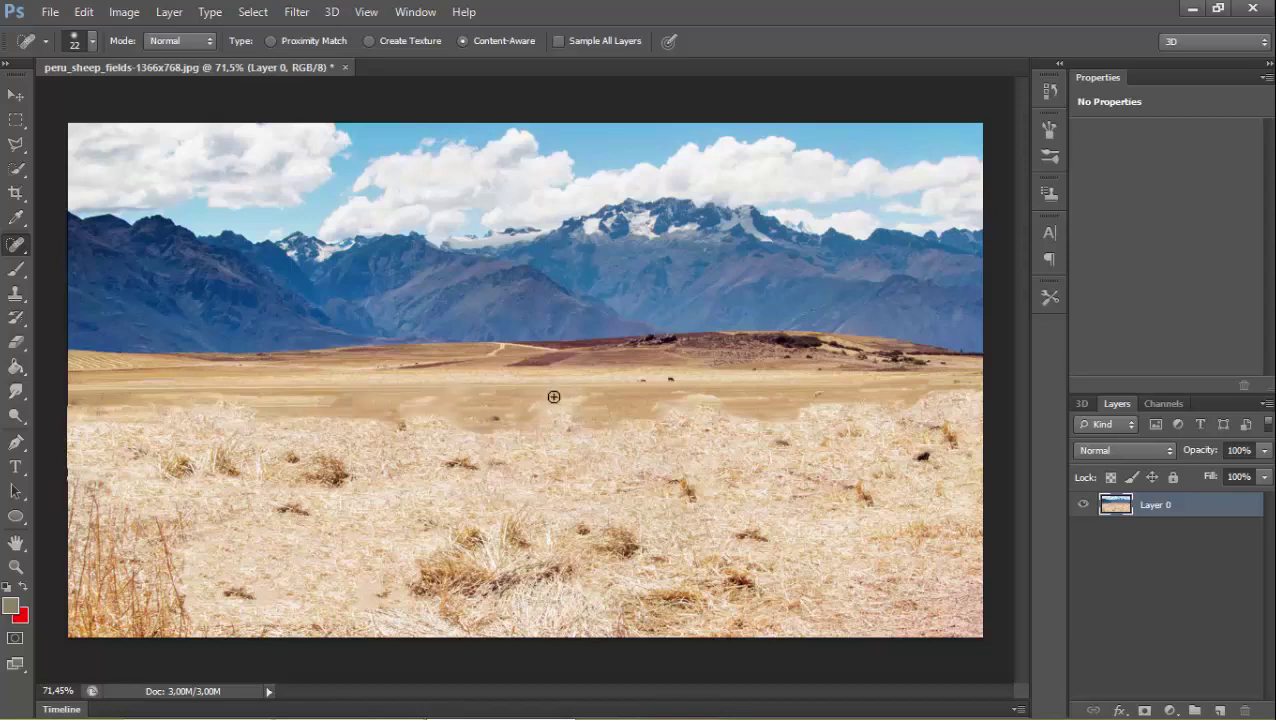
drag(377, 400, 222, 397)
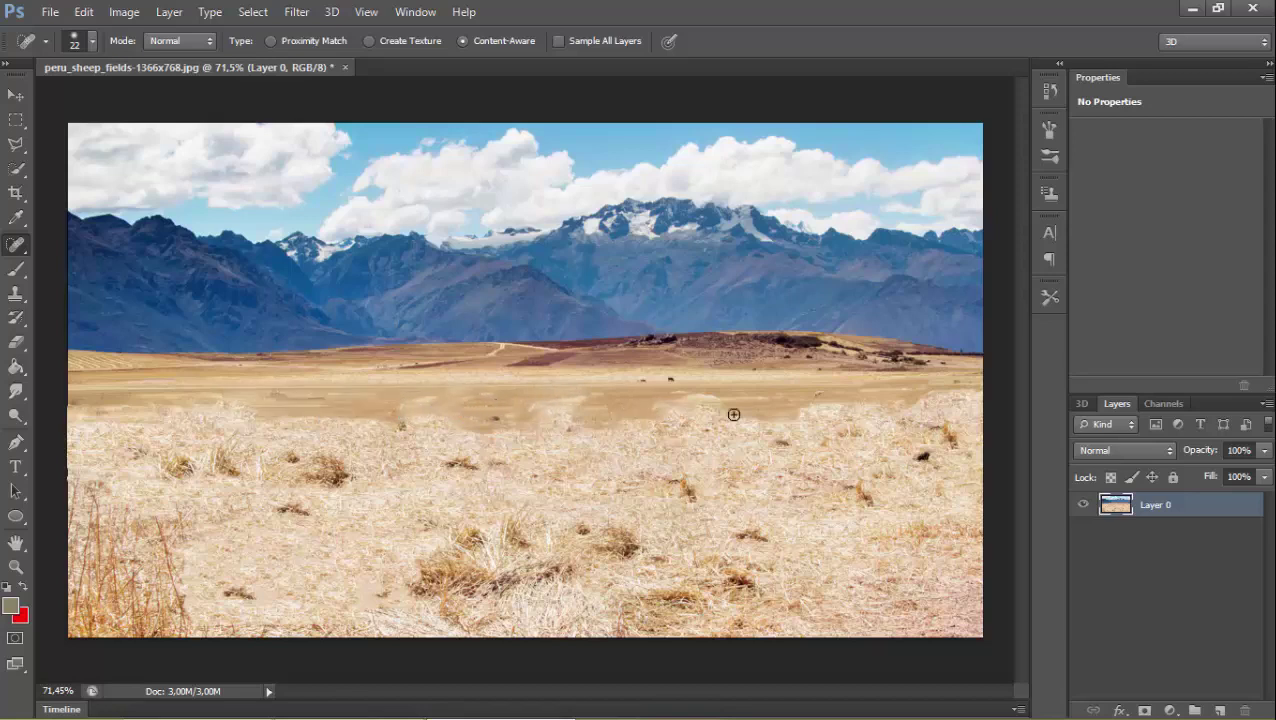
mouse_move(971, 394)
mouse_down()
mouse_move(792, 399)
mouse_move(982, 395)
mouse_up()
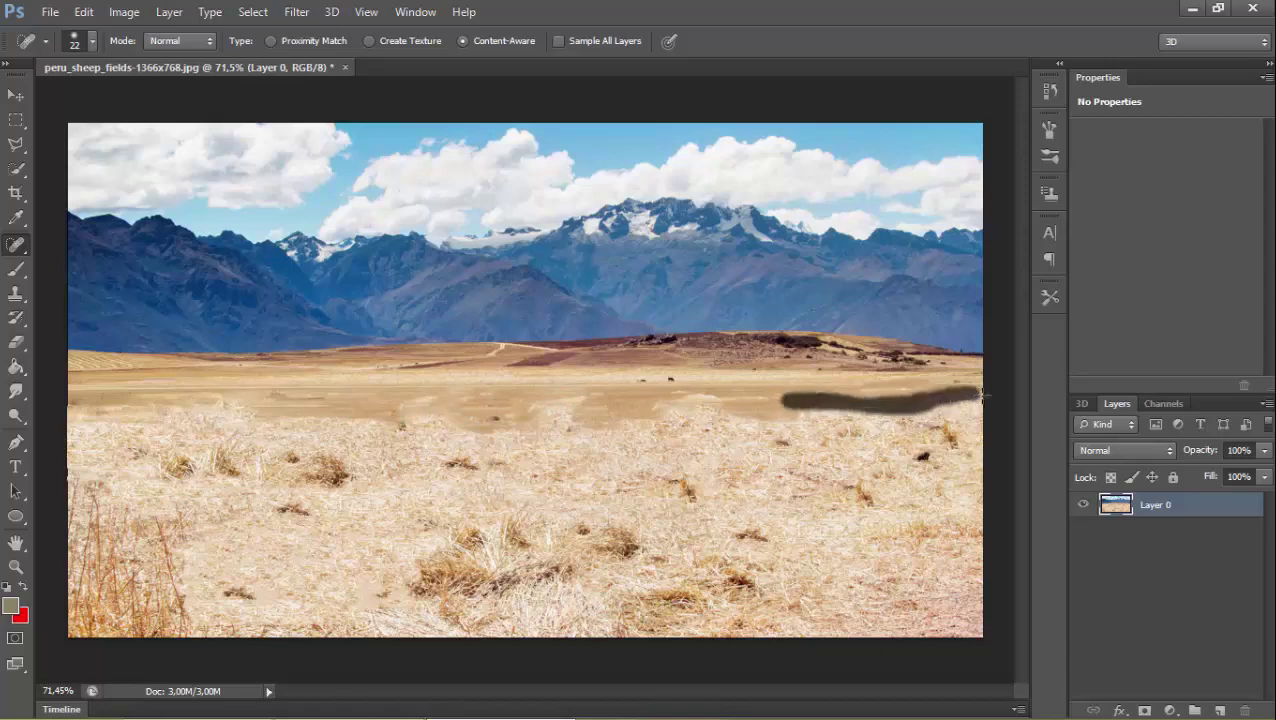
drag(884, 418, 705, 408)
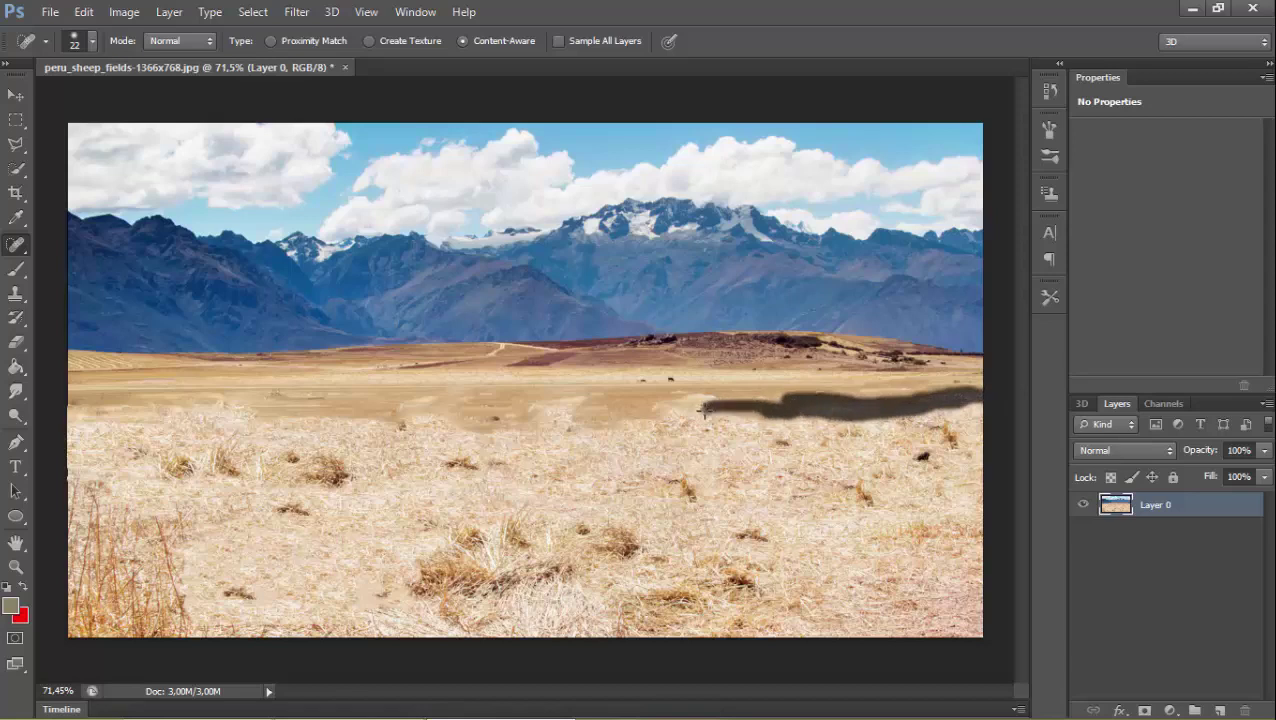
drag(807, 420, 809, 430)
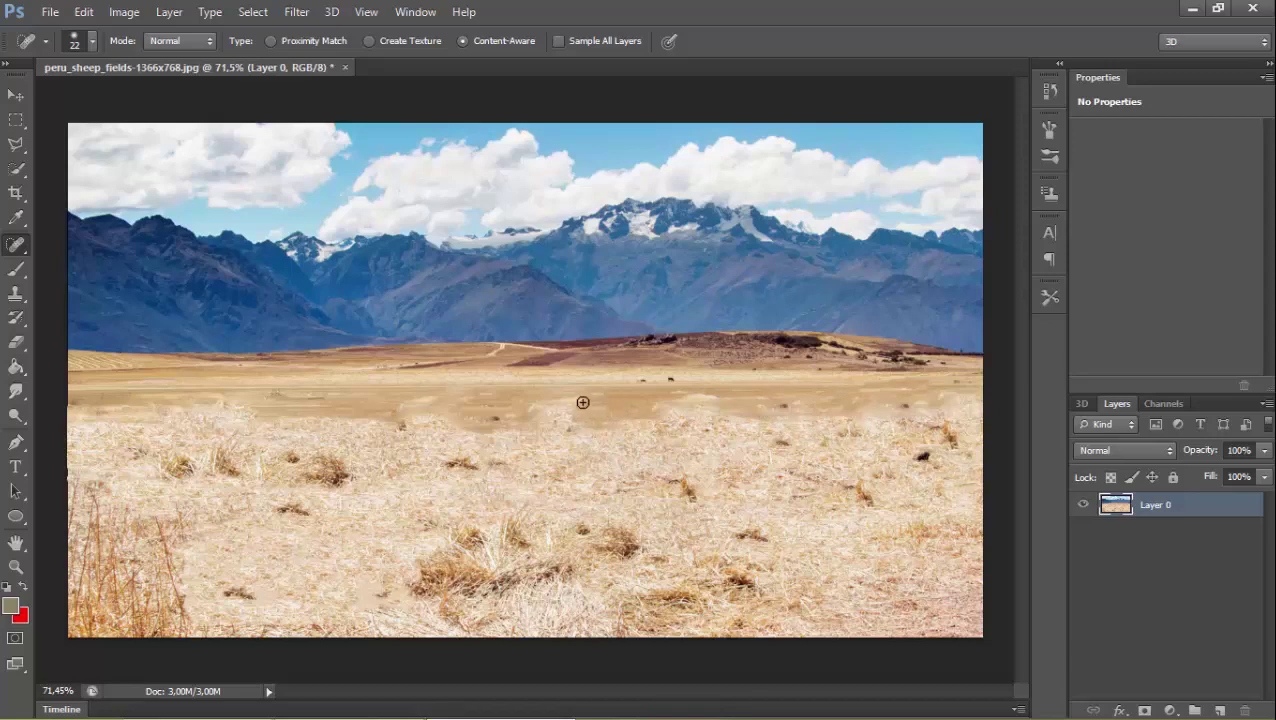
drag(583, 402, 590, 406)
drag(438, 402, 512, 410)
Step: With the Healing Brush, sample nearby grass and heal the faint seam strip on the left
right_click(24, 249)
click(72, 256)
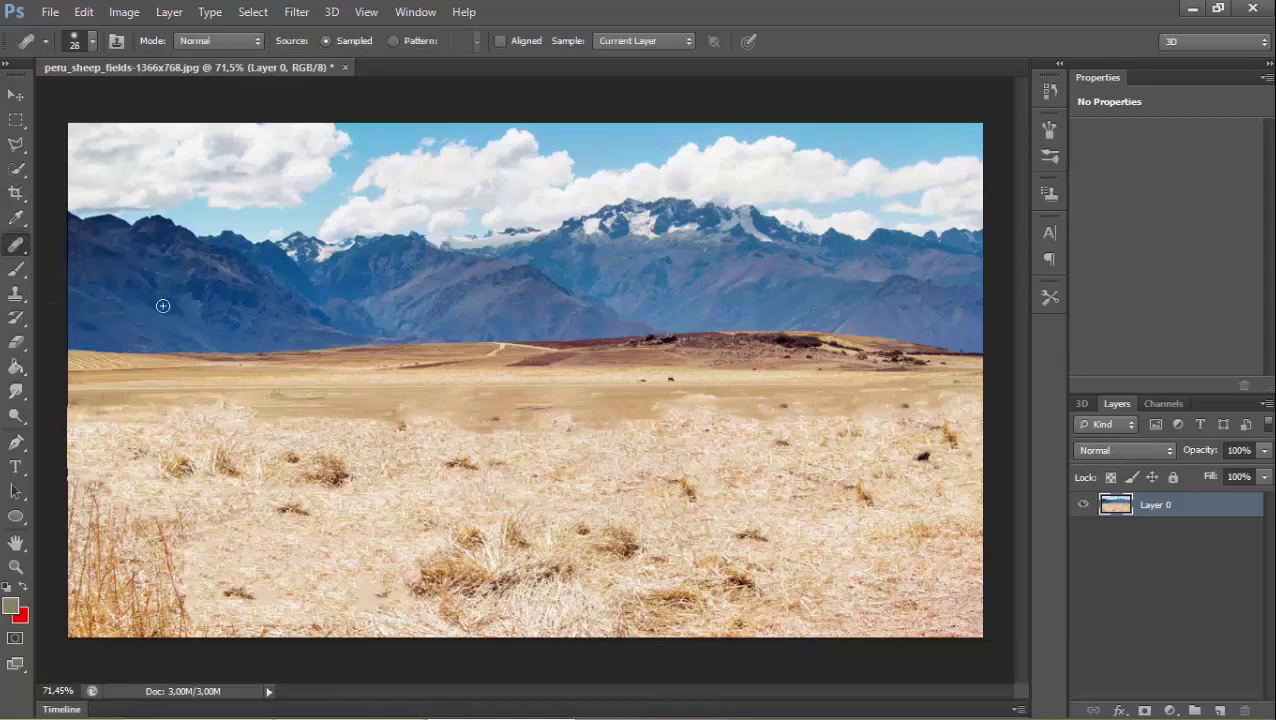
click(441, 435)
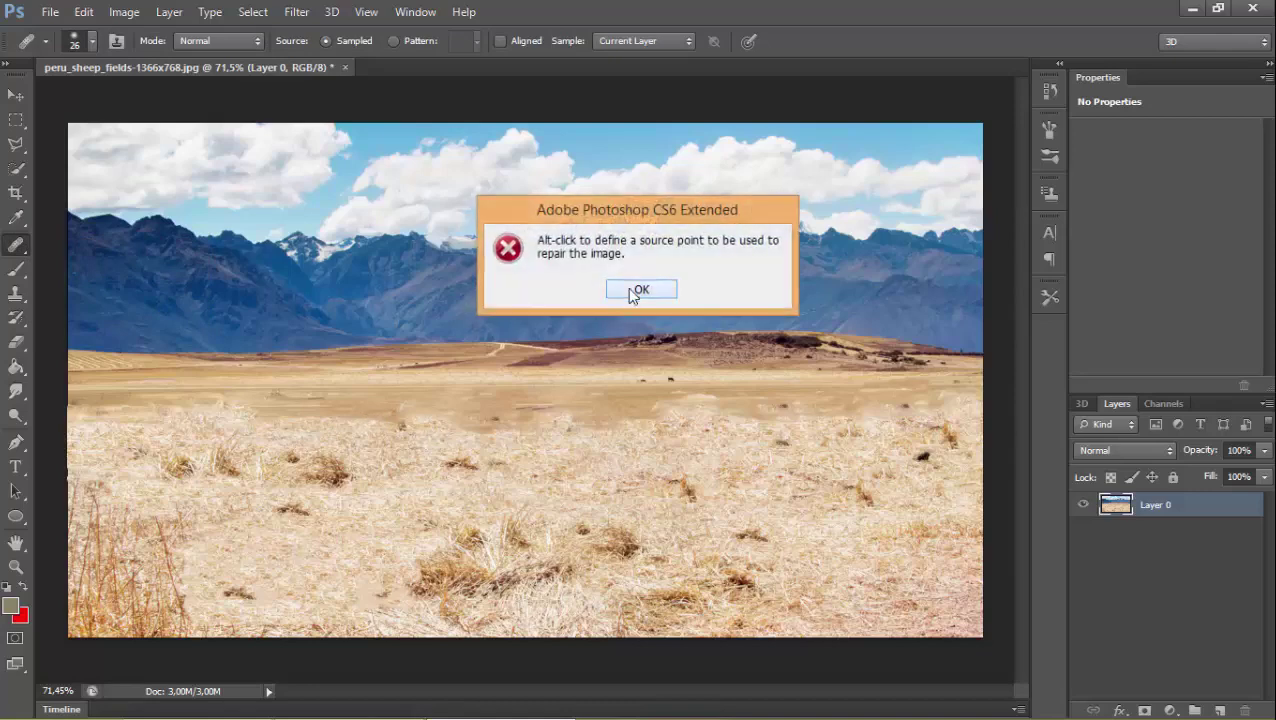
click(639, 290)
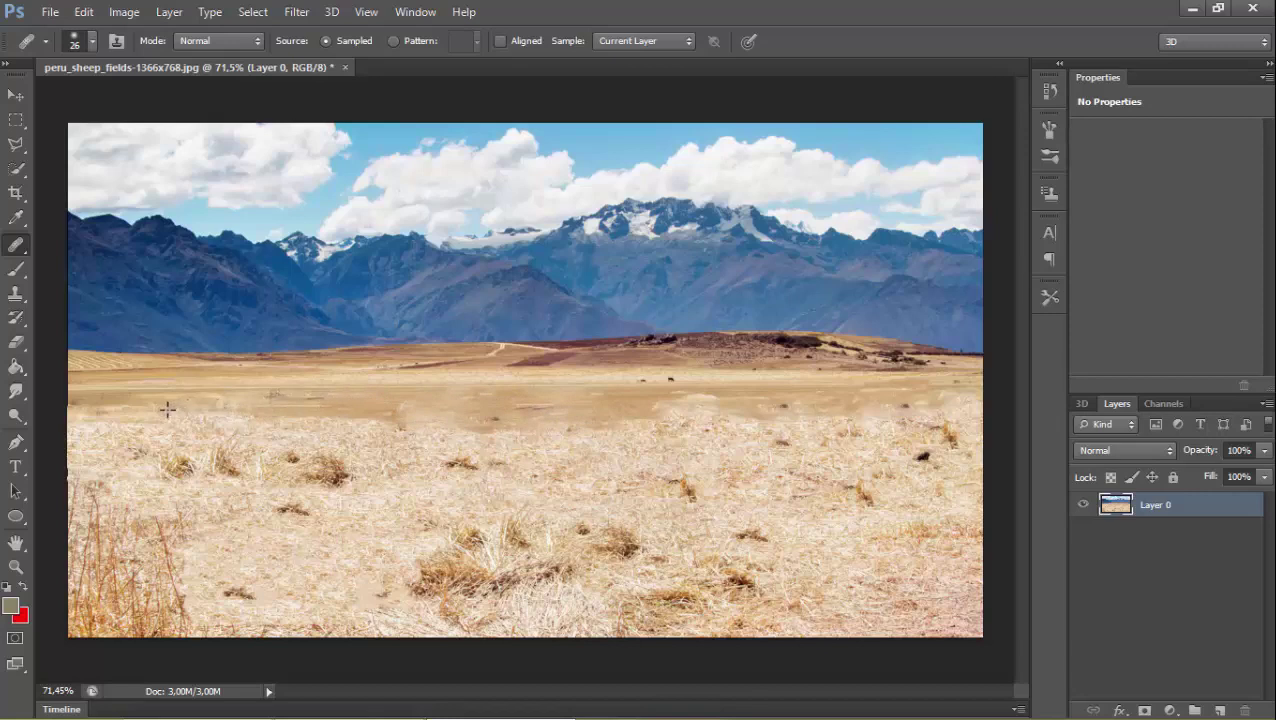
alt+click(261, 406)
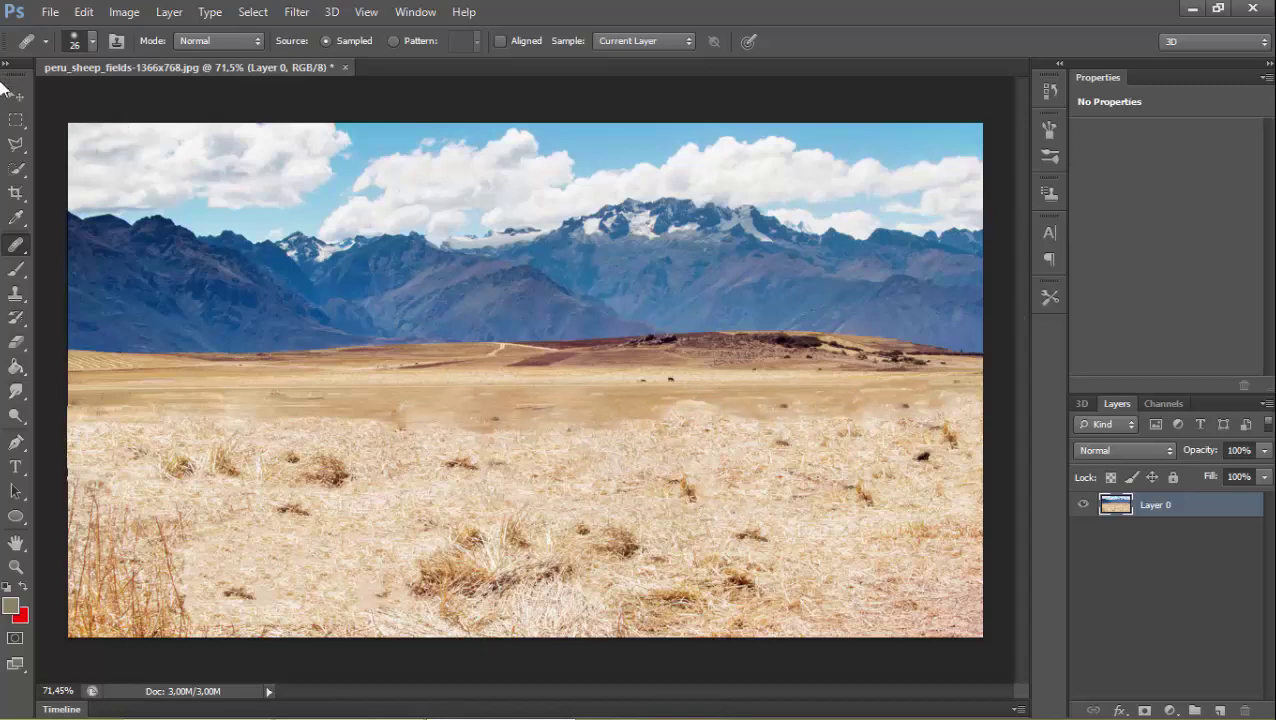
Step: Turn off Show Transform Controls, then heal the dark right-side speck from sampled grass
click(16, 95)
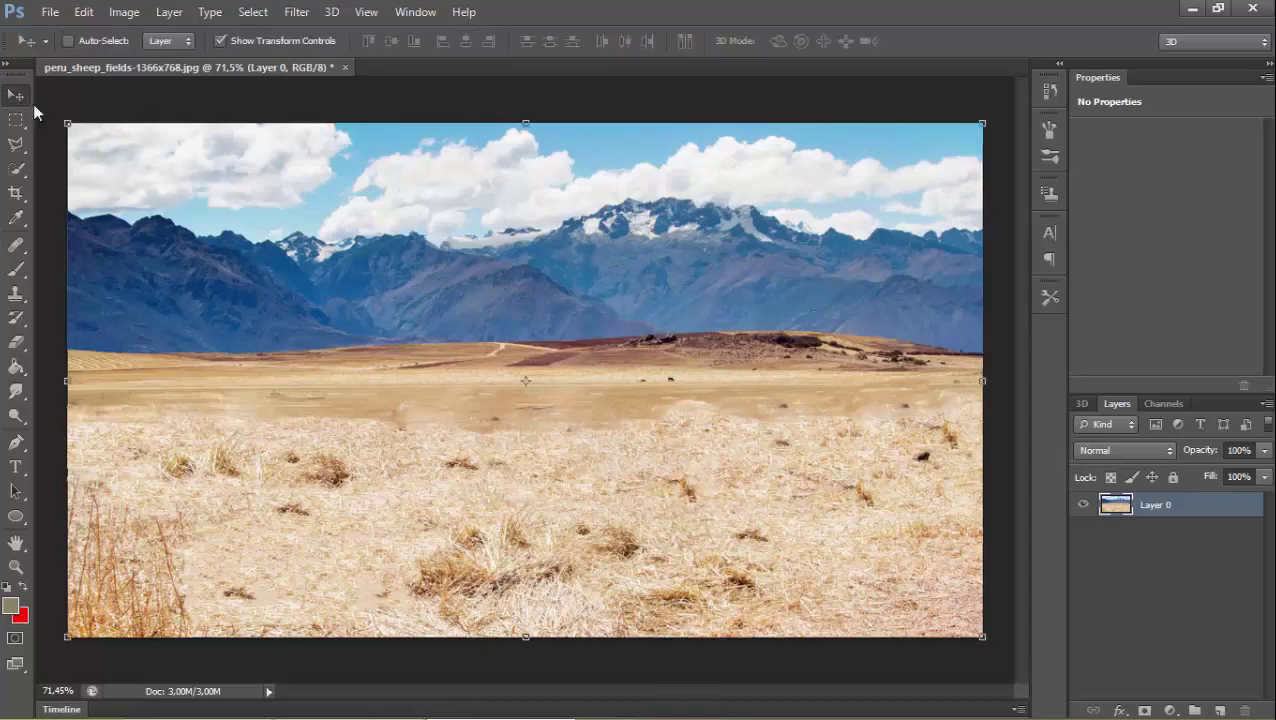
click(233, 41)
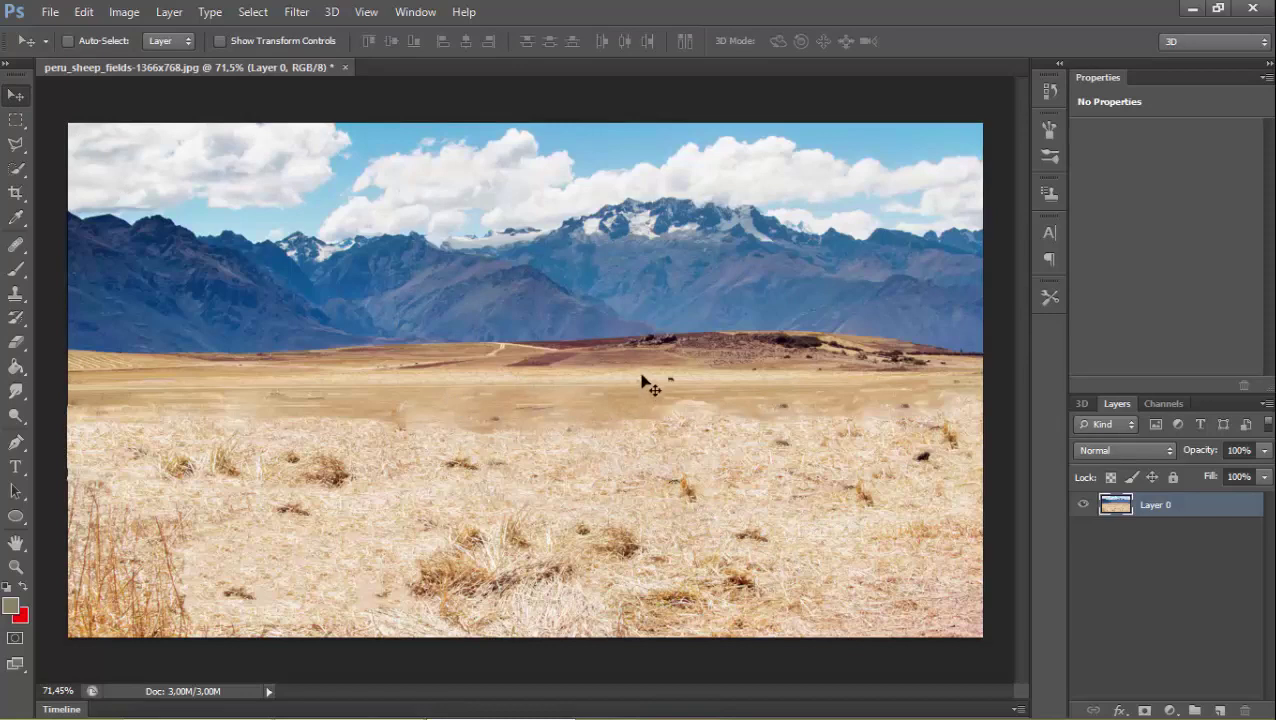
click(17, 250)
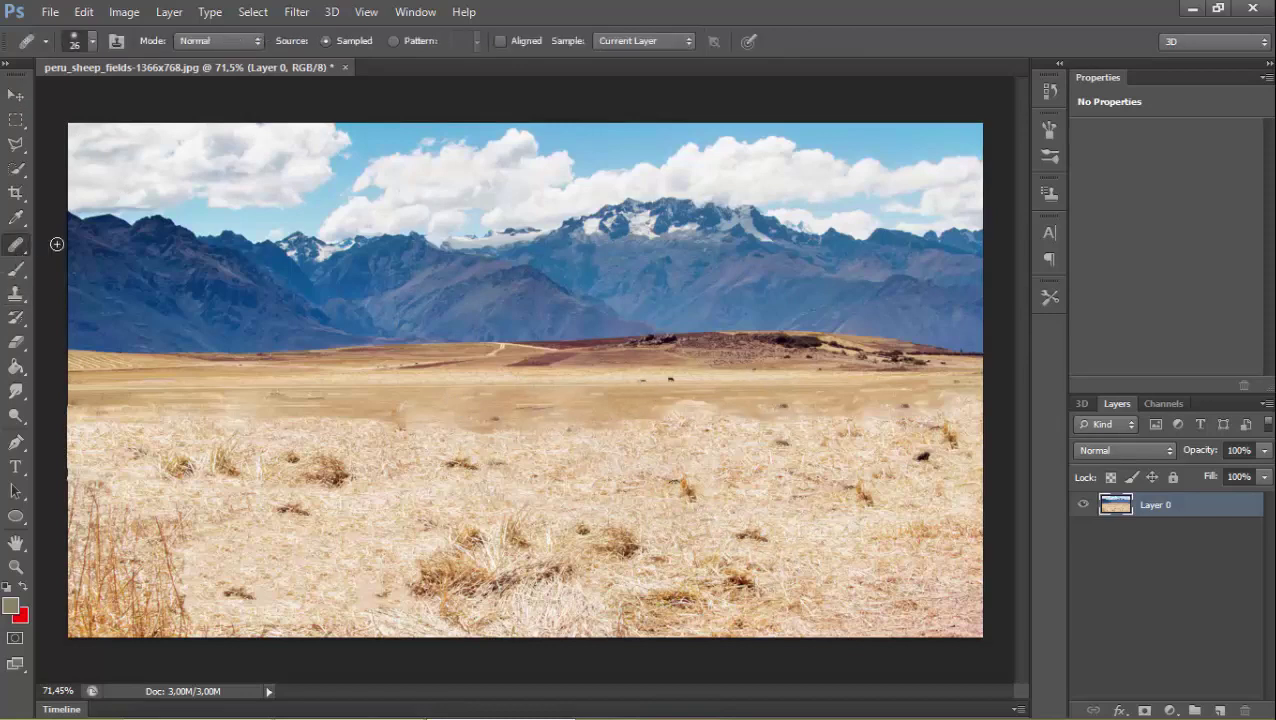
alt+click(906, 527)
click(755, 539)
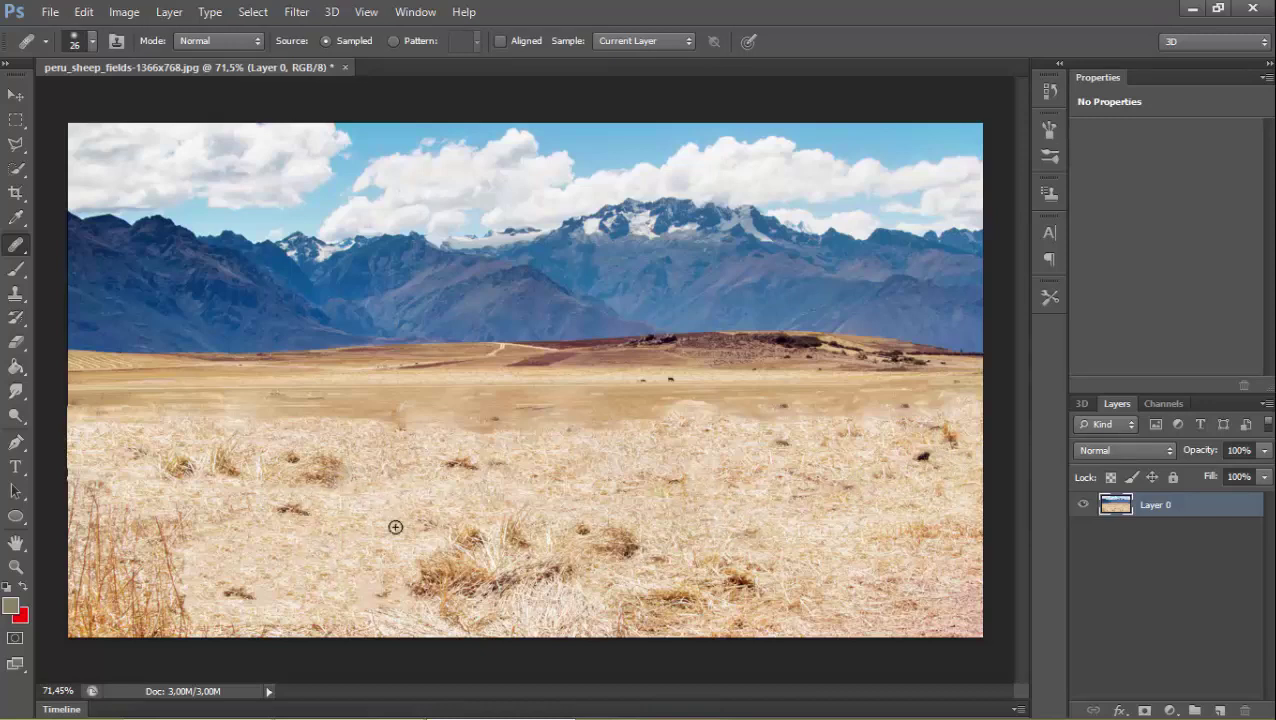
Step: Cycle through the Lasso and healing tool groups to pick the next tool
click(15, 143)
click(15, 267)
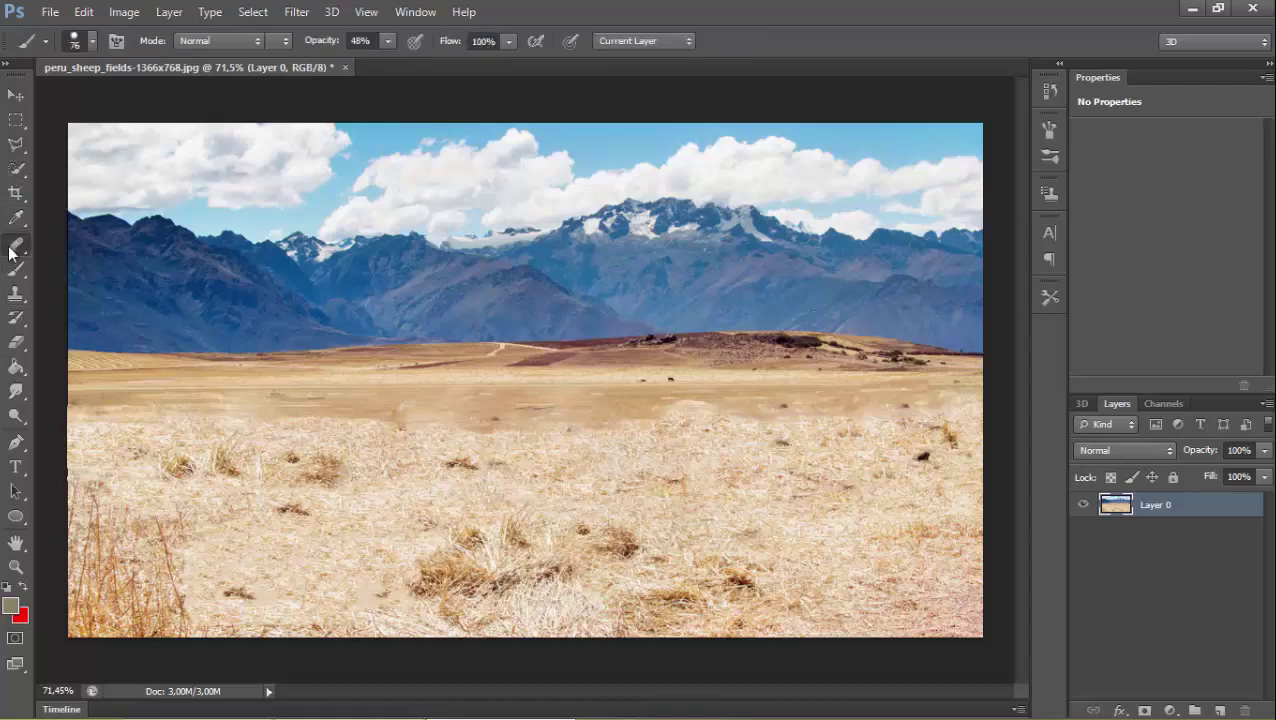
click(15, 243)
right_click(15, 243)
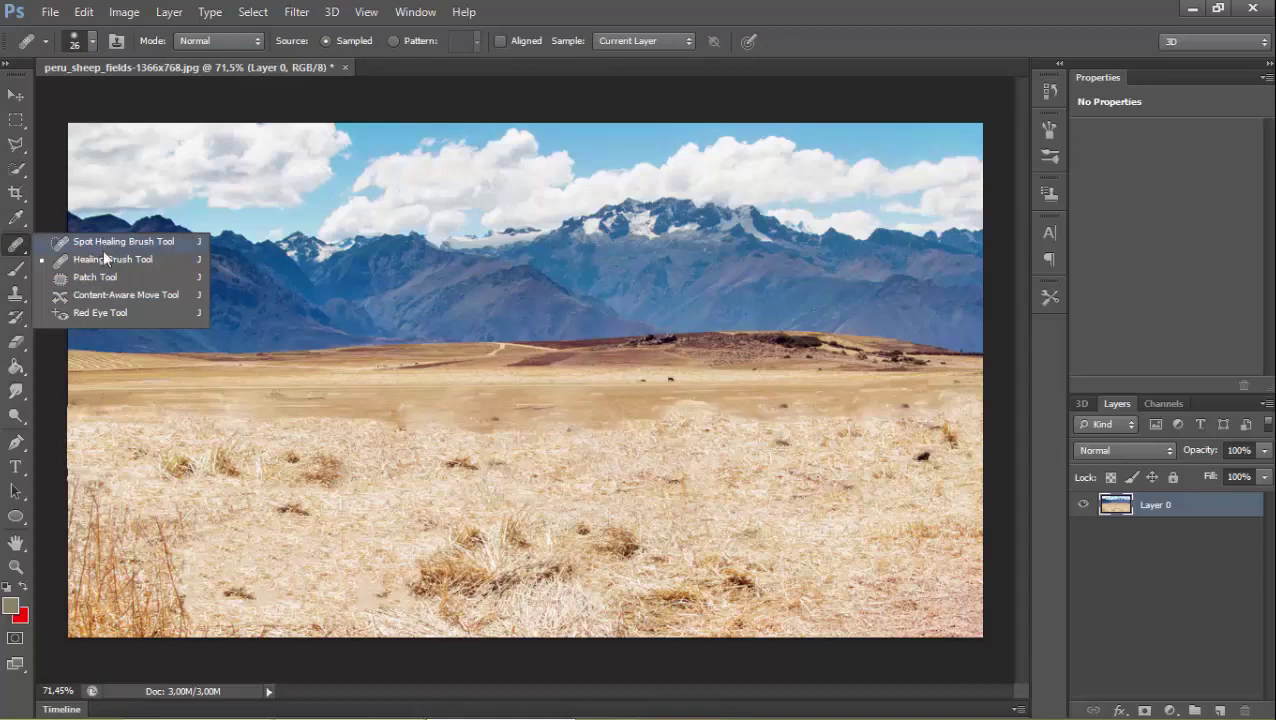
Step: Copy the tall dry grass clump from the left edge into the lower-right field with Extend mode
click(101, 295)
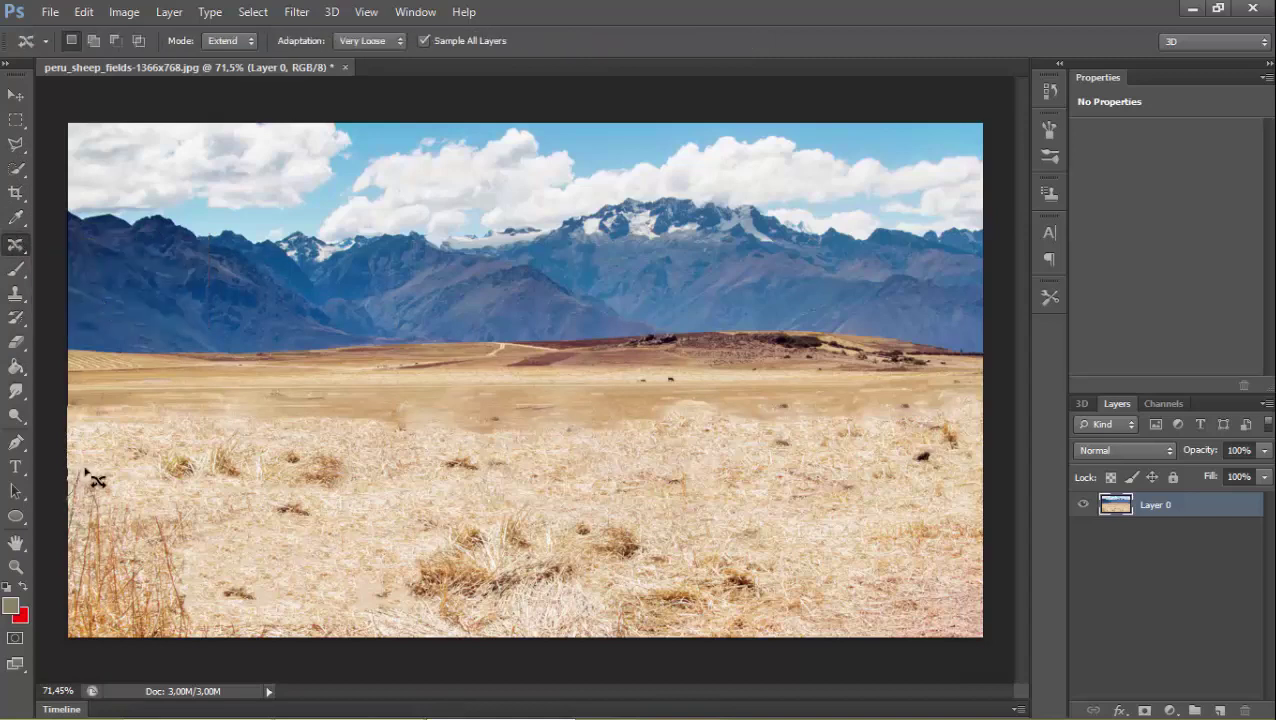
mouse_move(78, 518)
mouse_down()
mouse_move(108, 493)
mouse_move(108, 530)
mouse_move(128, 552)
mouse_move(131, 512)
mouse_move(146, 558)
mouse_move(171, 570)
mouse_move(155, 510)
mouse_move(197, 620)
mouse_move(253, 635)
mouse_move(74, 657)
mouse_move(82, 498)
mouse_up()
mouse_move(102, 543)
mouse_down()
mouse_move(180, 585)
mouse_move(460, 575)
mouse_move(847, 604)
mouse_up()
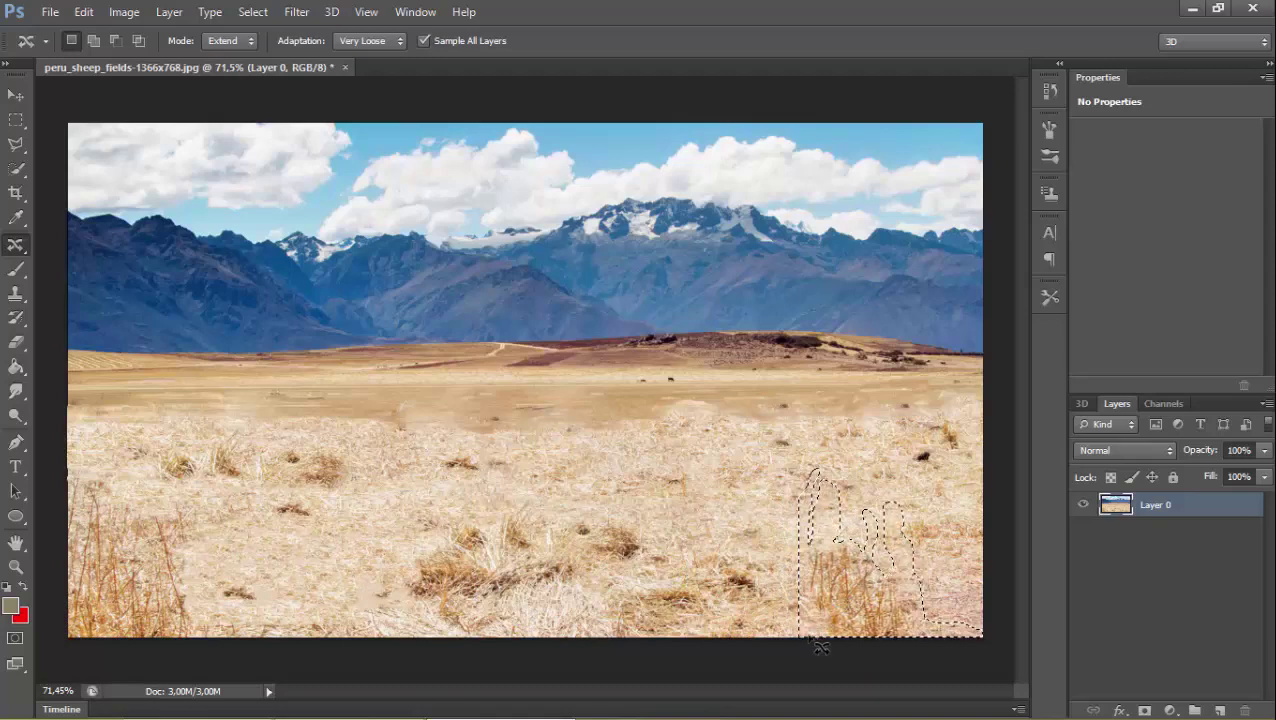
key(ctrl+d)
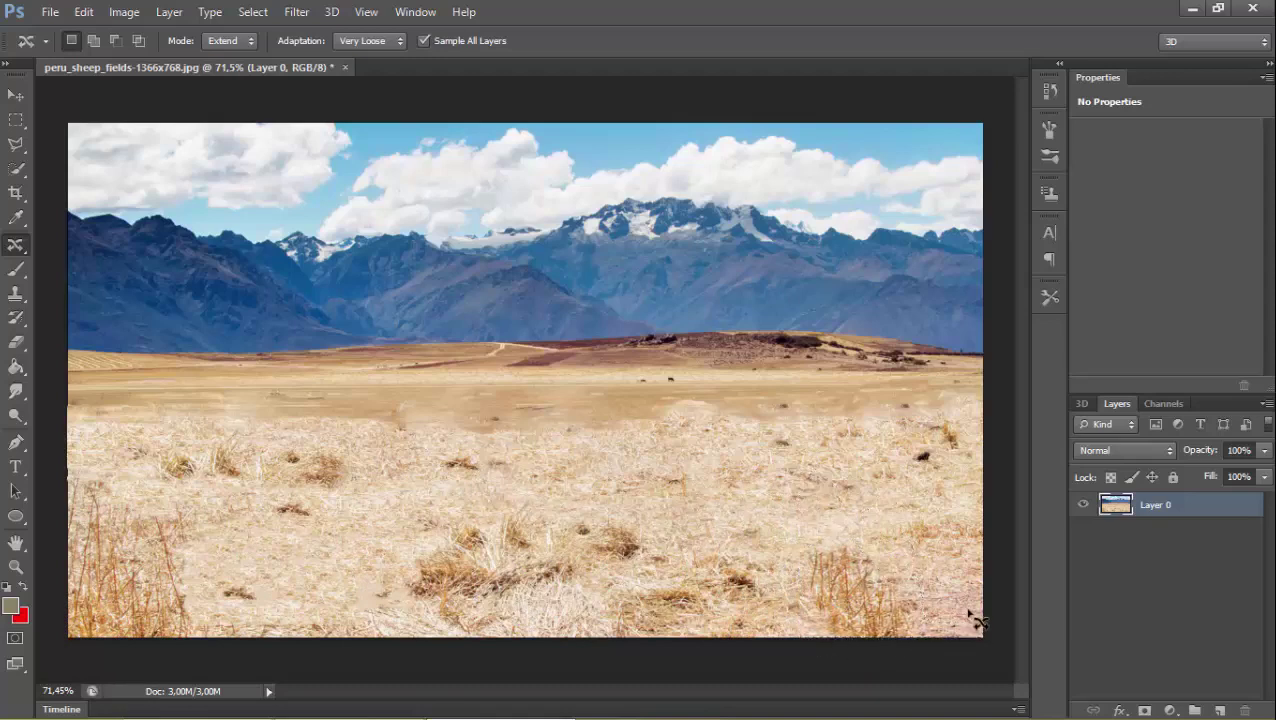
right_click(15, 253)
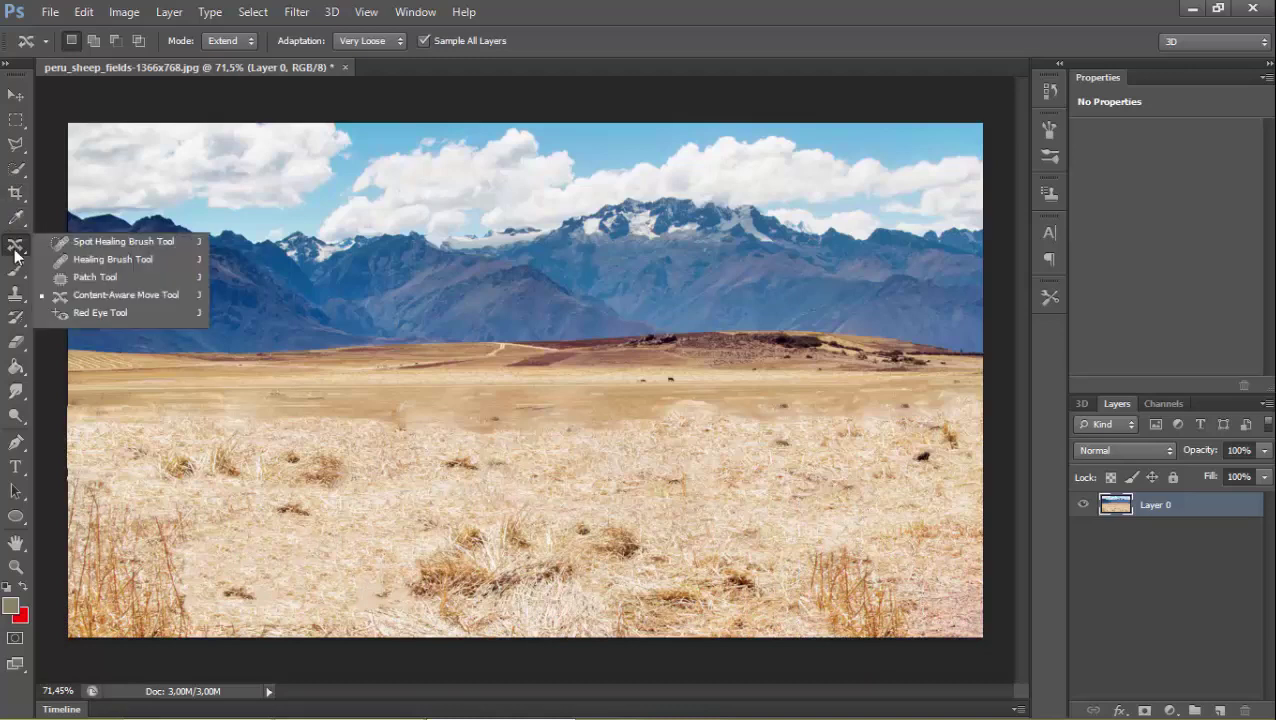
Step: Spot-heal the tall dry-grass strands at the lower right, undoing one misplaced stroke
click(107, 242)
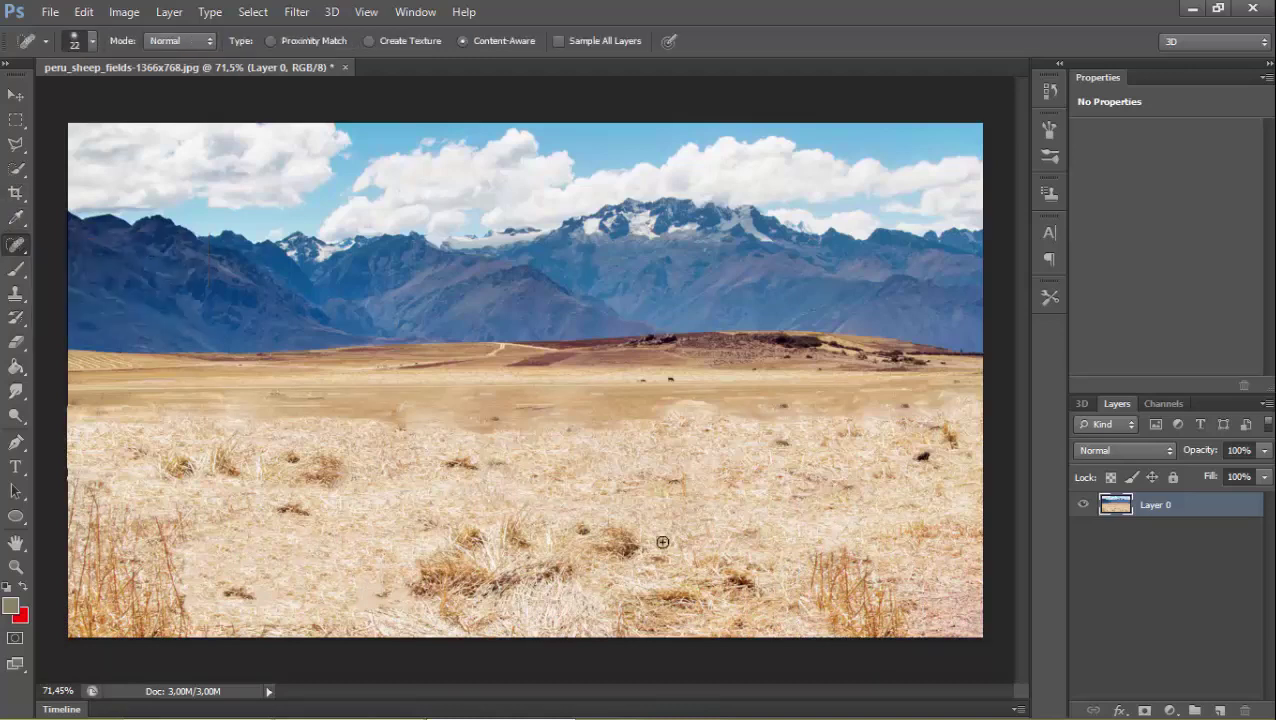
mouse_move(820, 556)
mouse_down()
mouse_move(812, 605)
mouse_move(850, 552)
mouse_move(904, 605)
mouse_up()
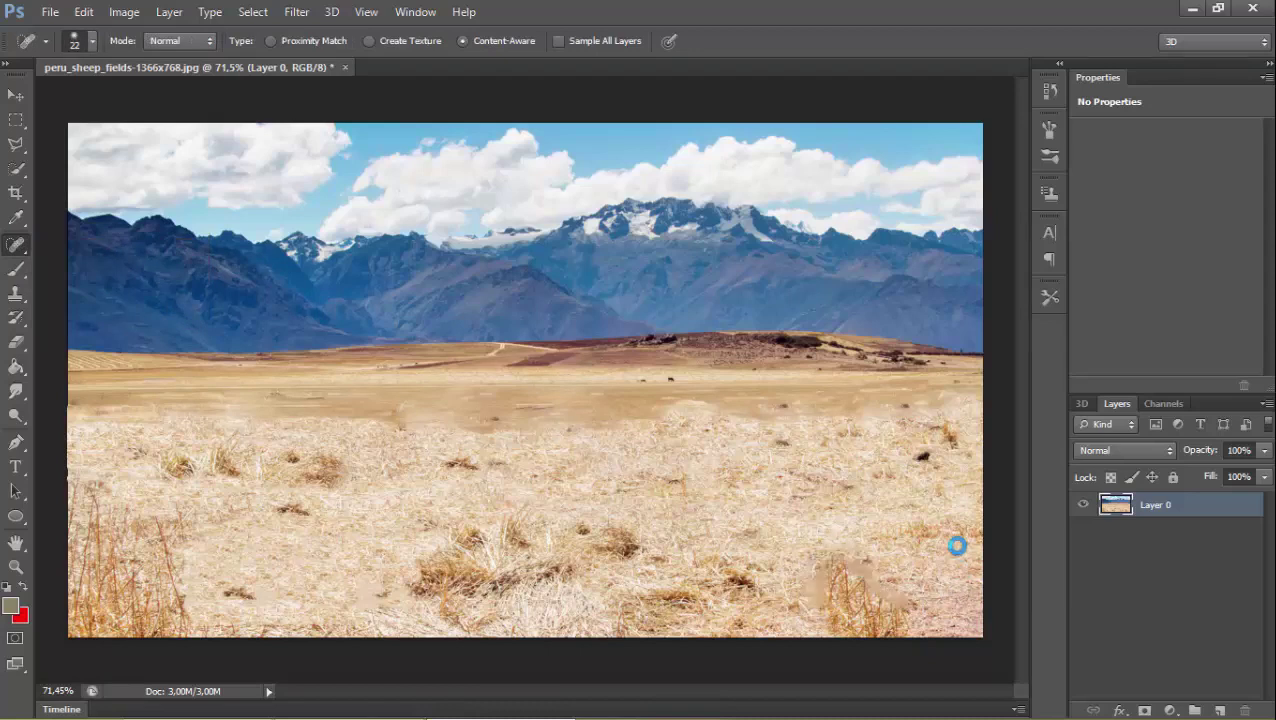
key(ctrl+z)
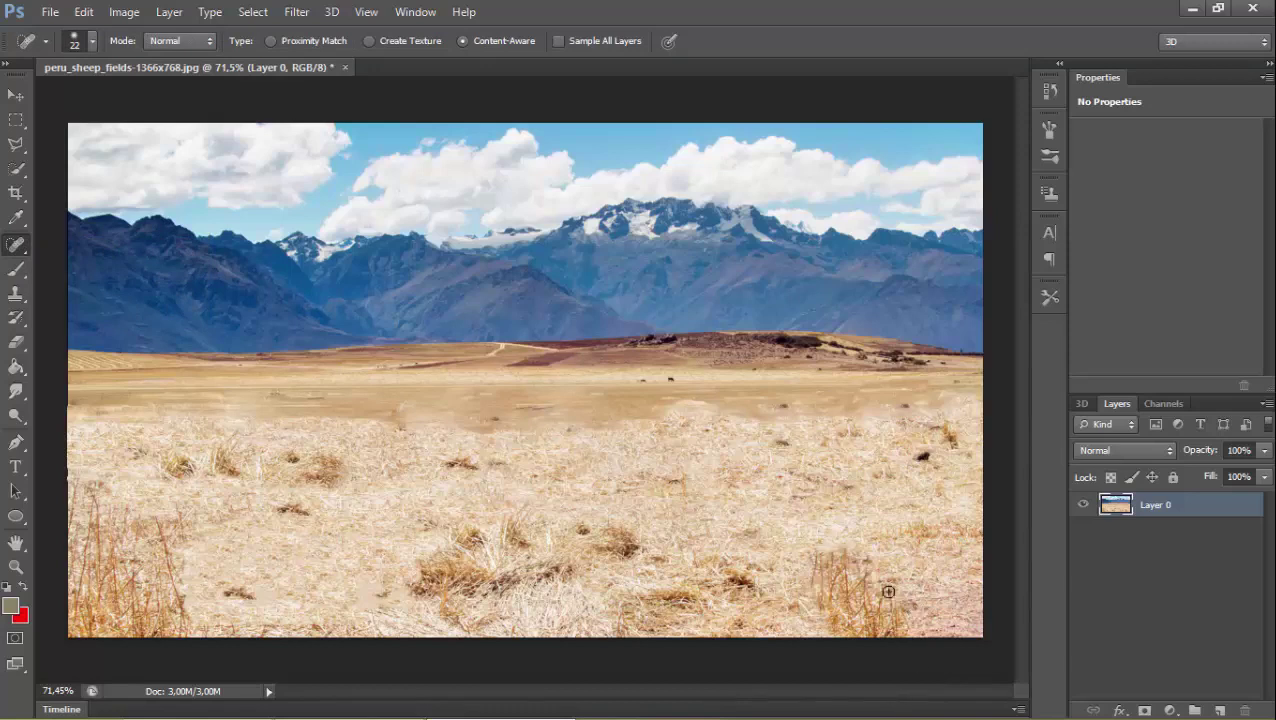
drag(811, 577, 806, 635)
drag(880, 567, 875, 598)
drag(868, 532, 868, 580)
drag(846, 538, 846, 586)
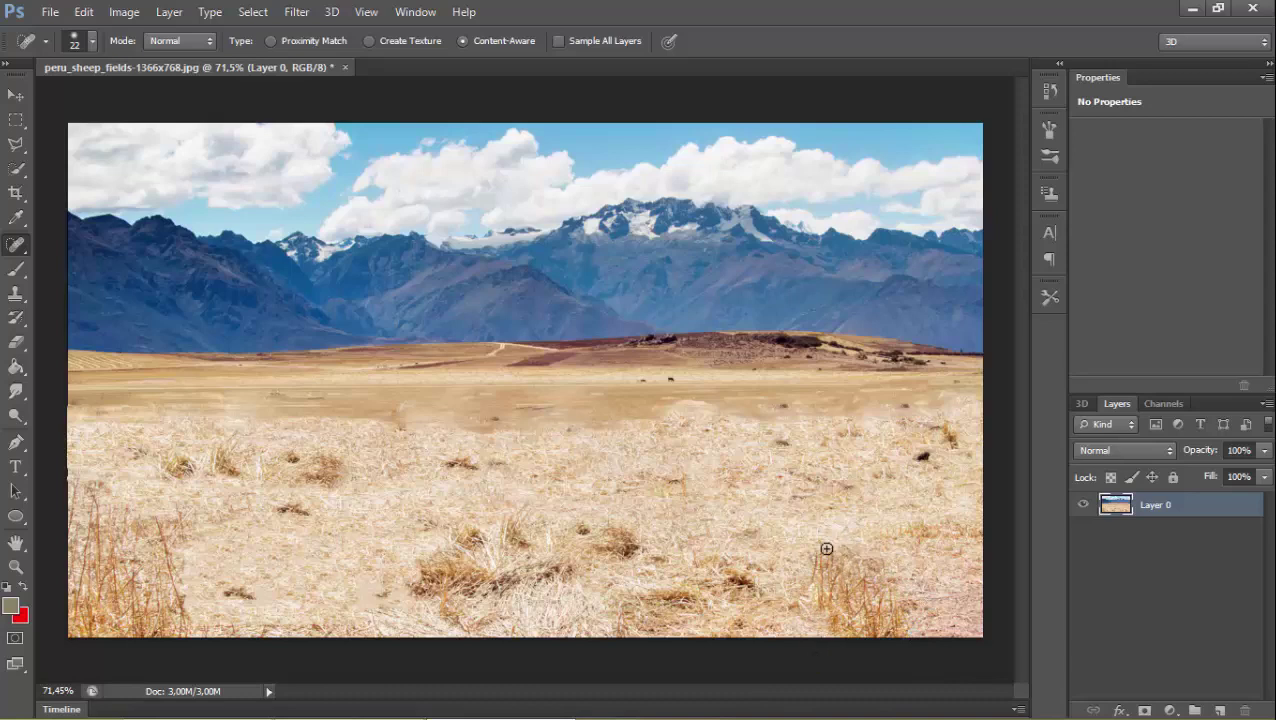
drag(824, 528, 822, 592)
drag(815, 600, 815, 608)
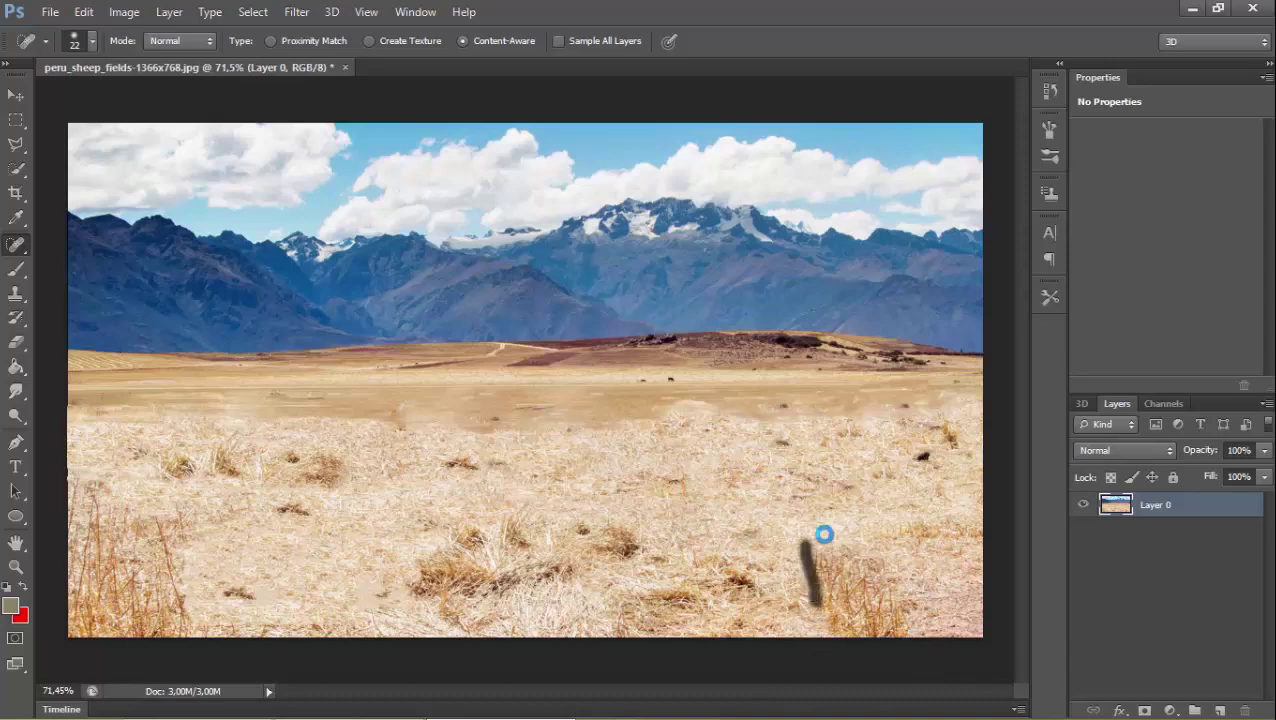
drag(920, 580, 906, 612)
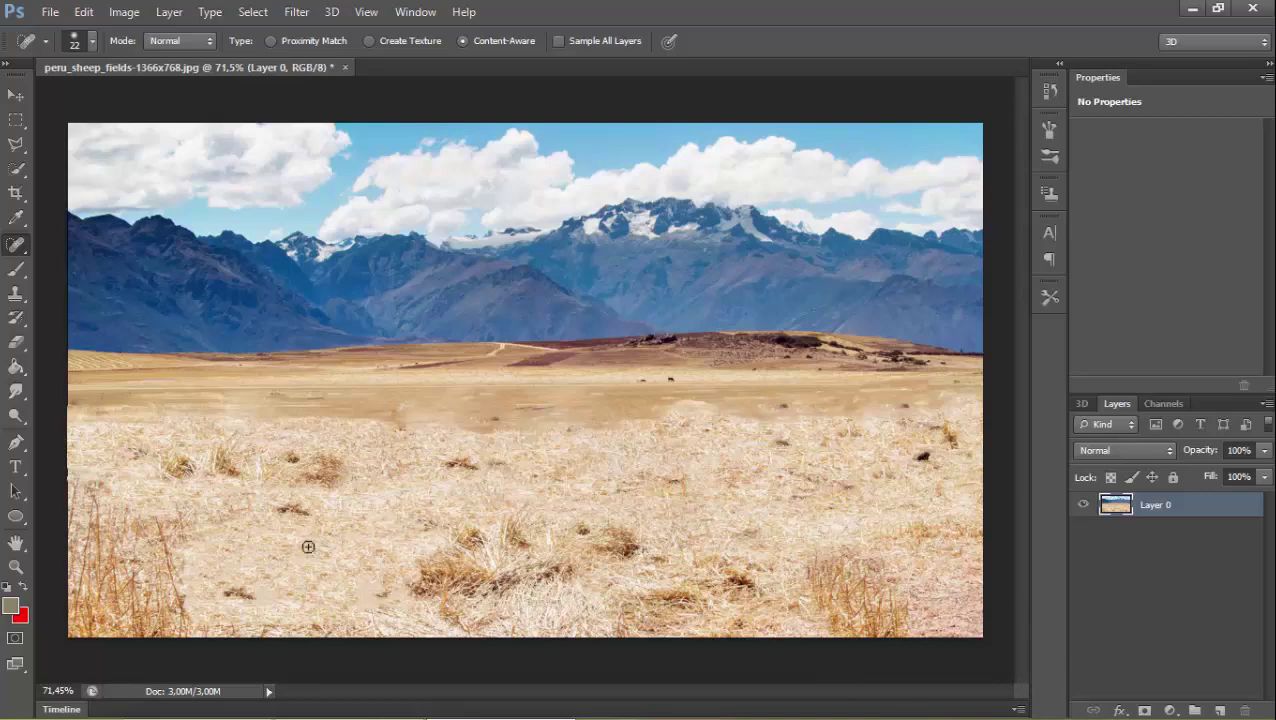
Step: Set the Brush tool to the 134 px grass-blade preset
click(16, 269)
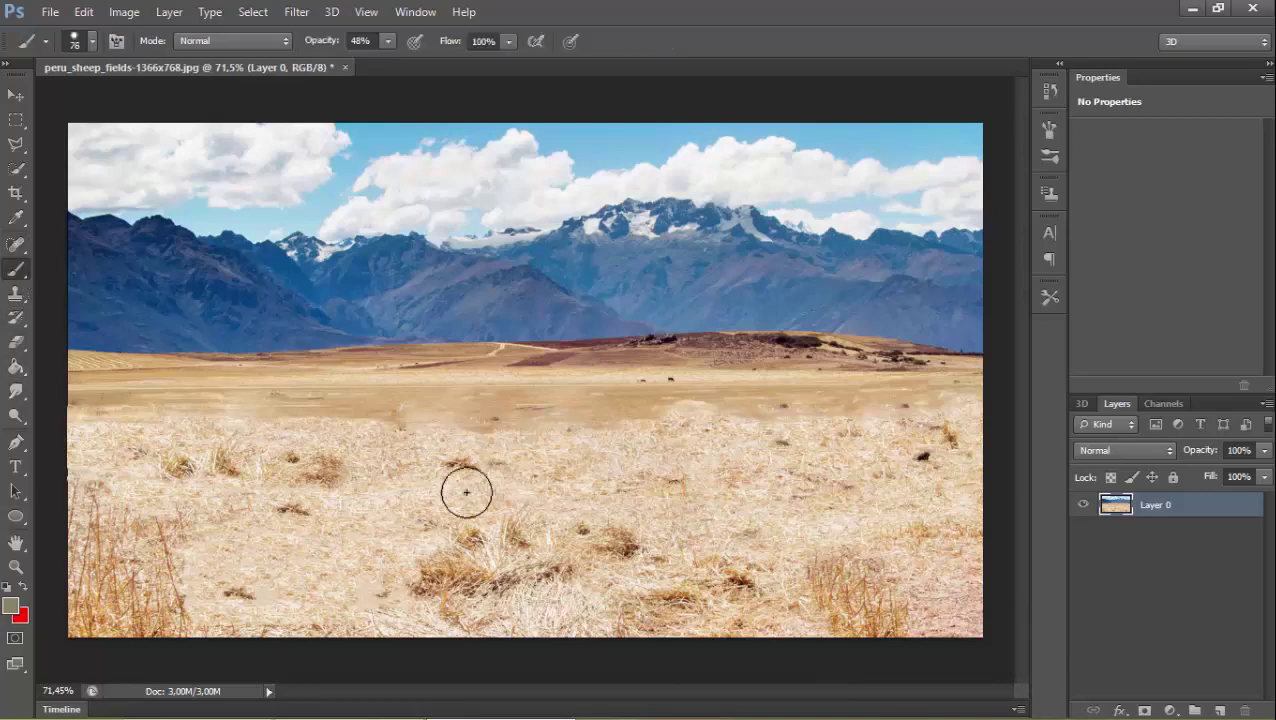
right_click(545, 472)
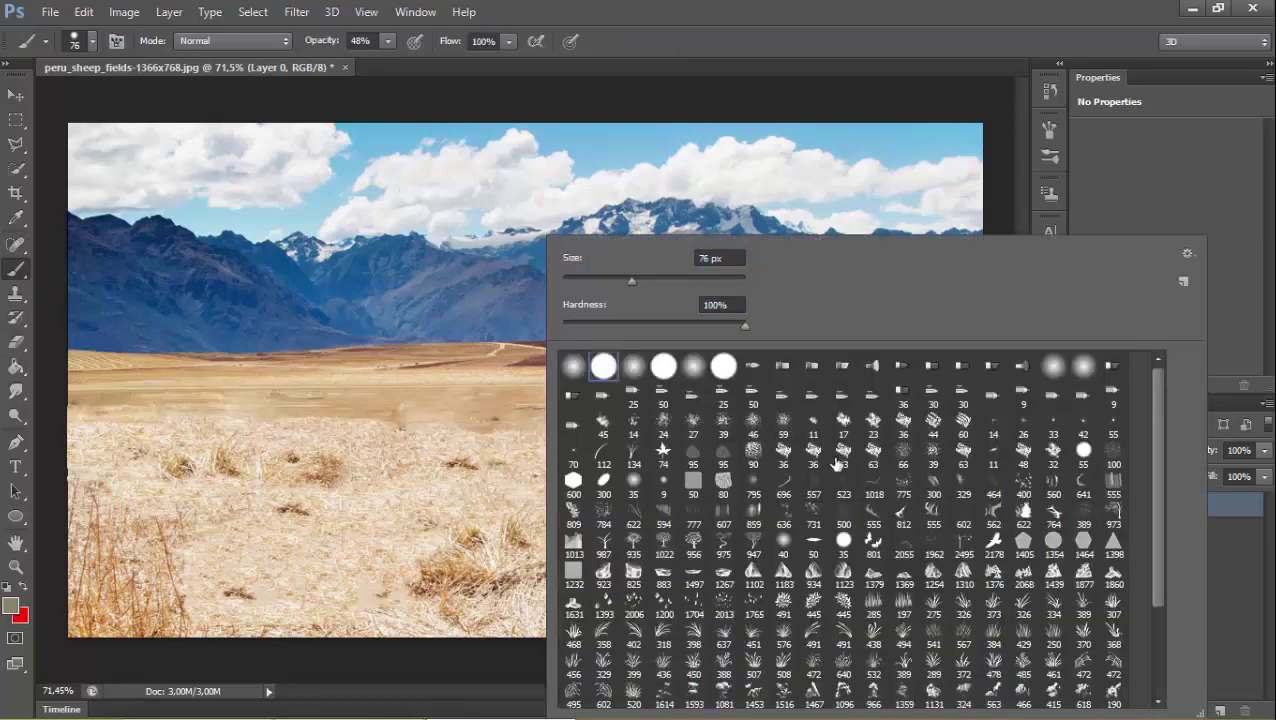
click(635, 455)
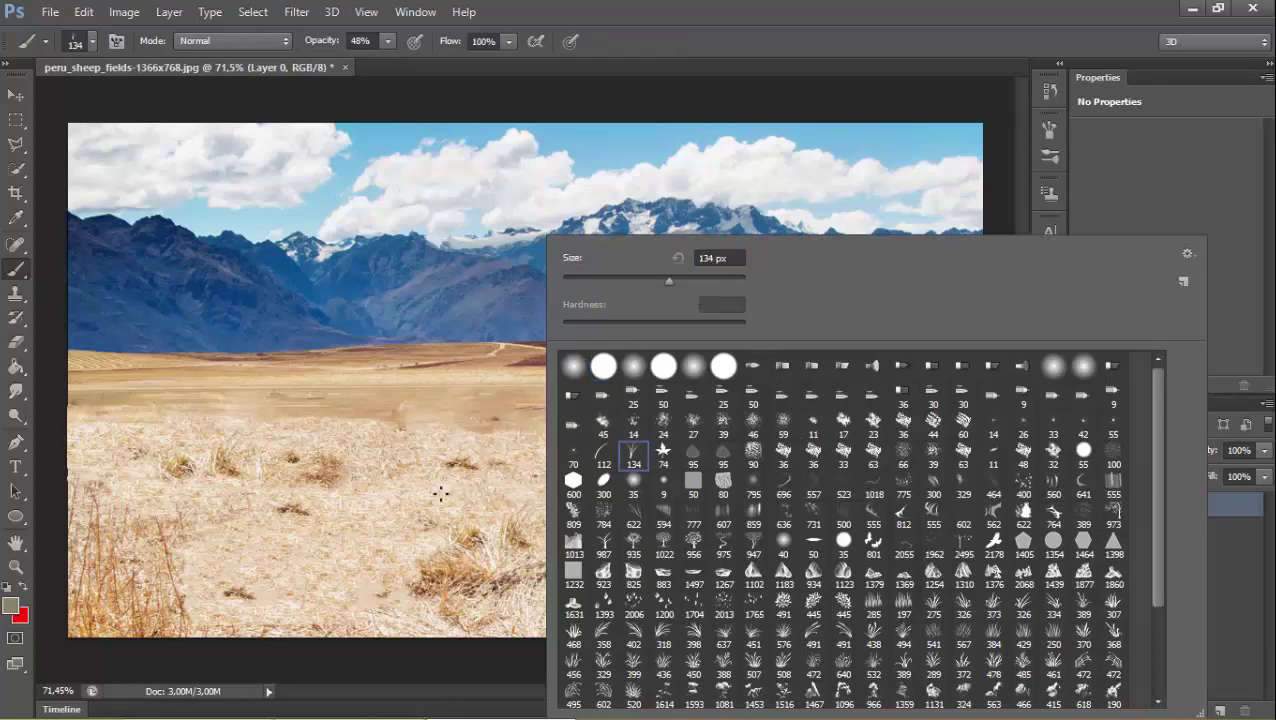
key(Return)
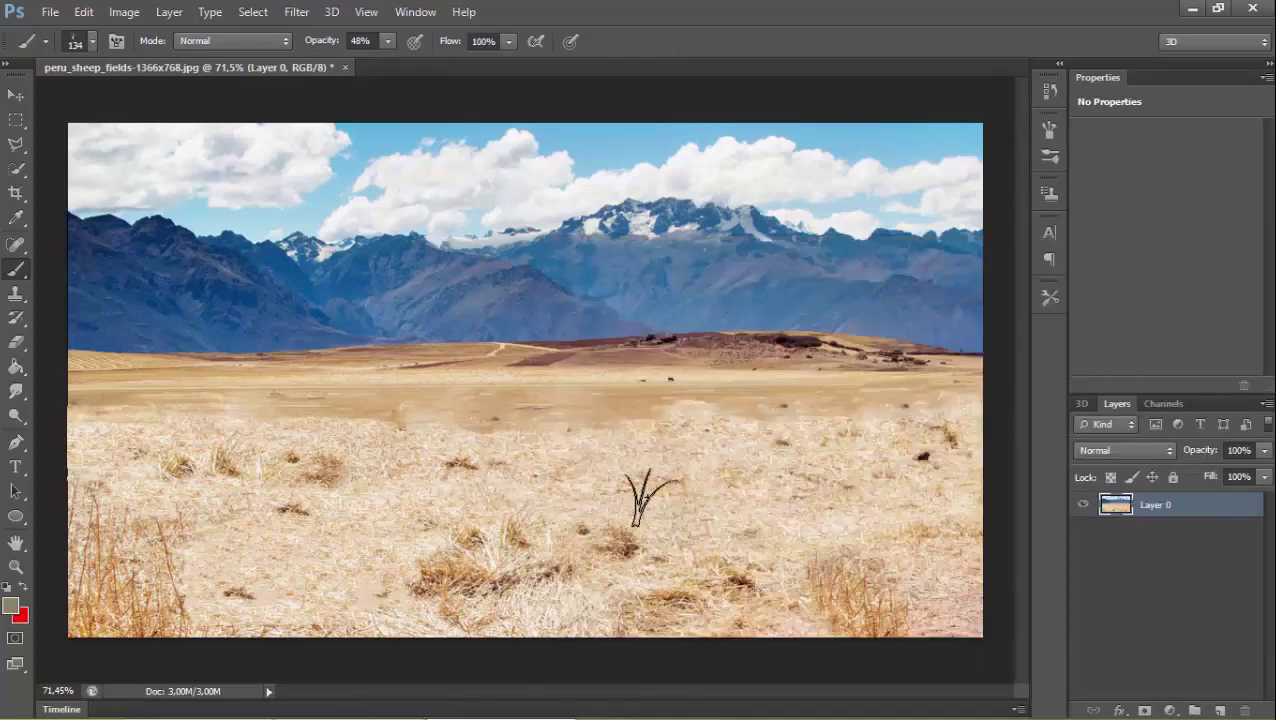
Step: Sample light tan from the field, paint over the grey sprig, and set opacity to 100%
key(i)
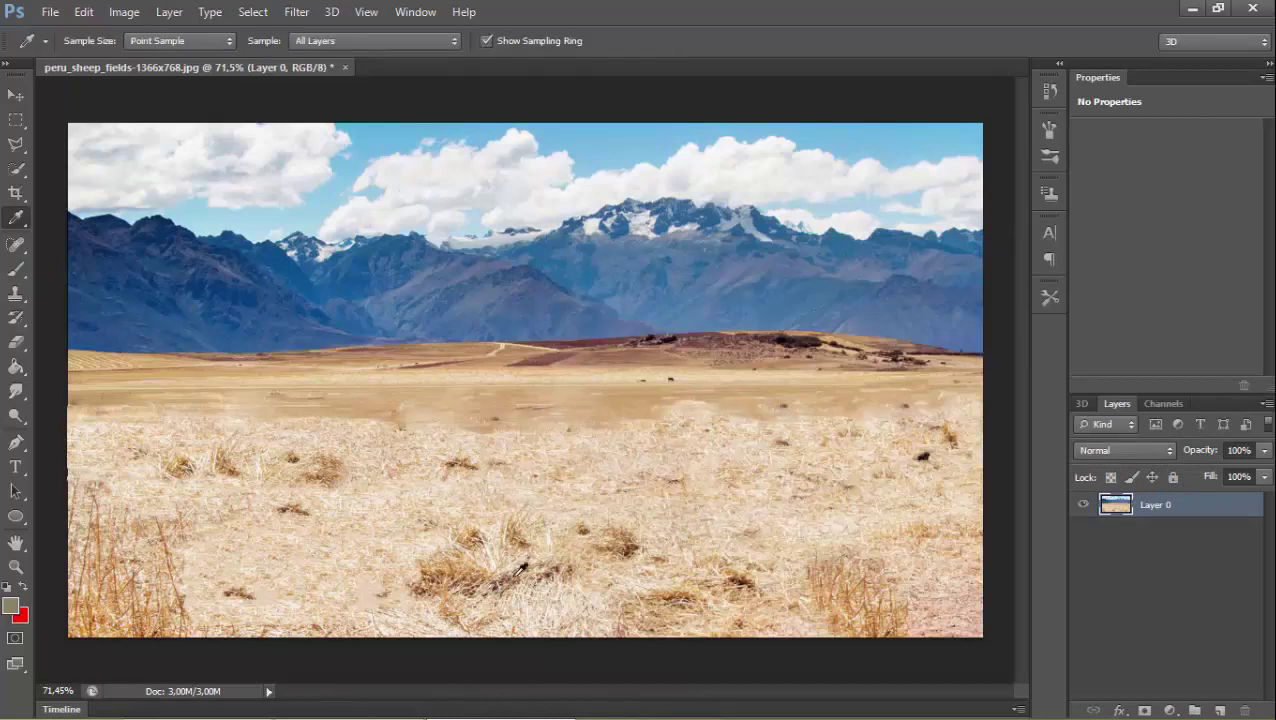
click(626, 551)
click(338, 576)
key(b)
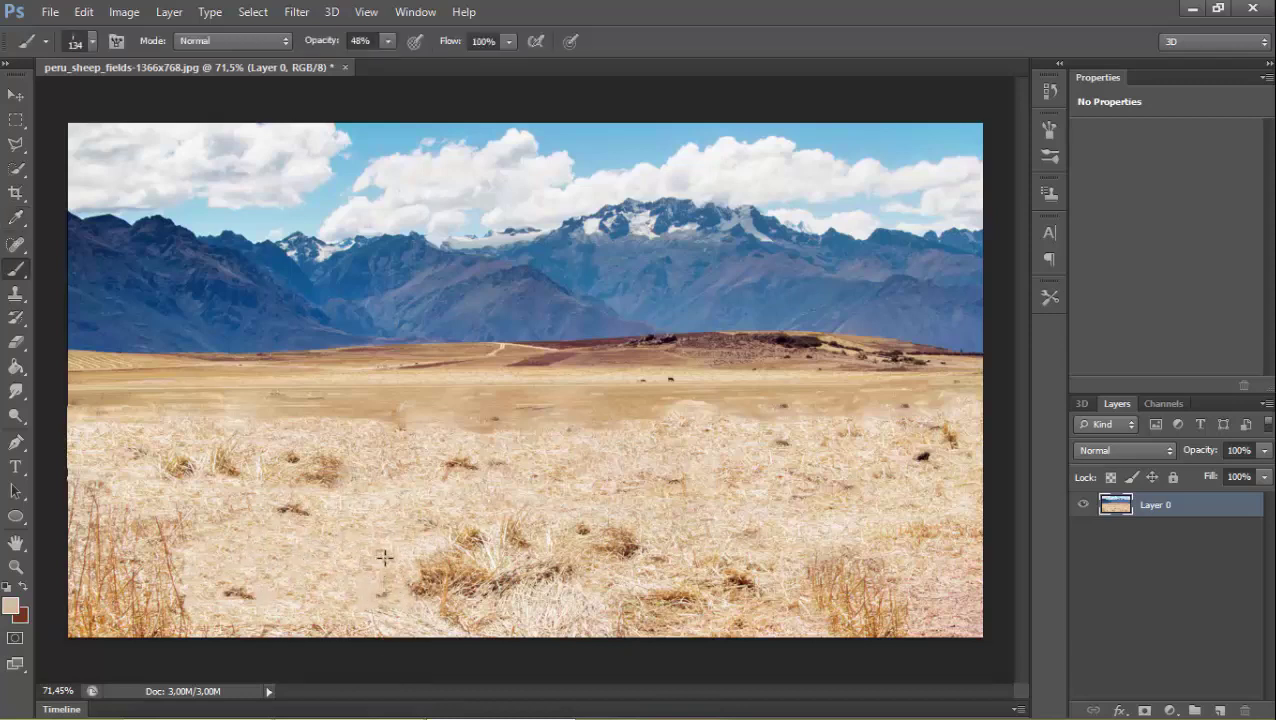
drag(313, 565, 357, 598)
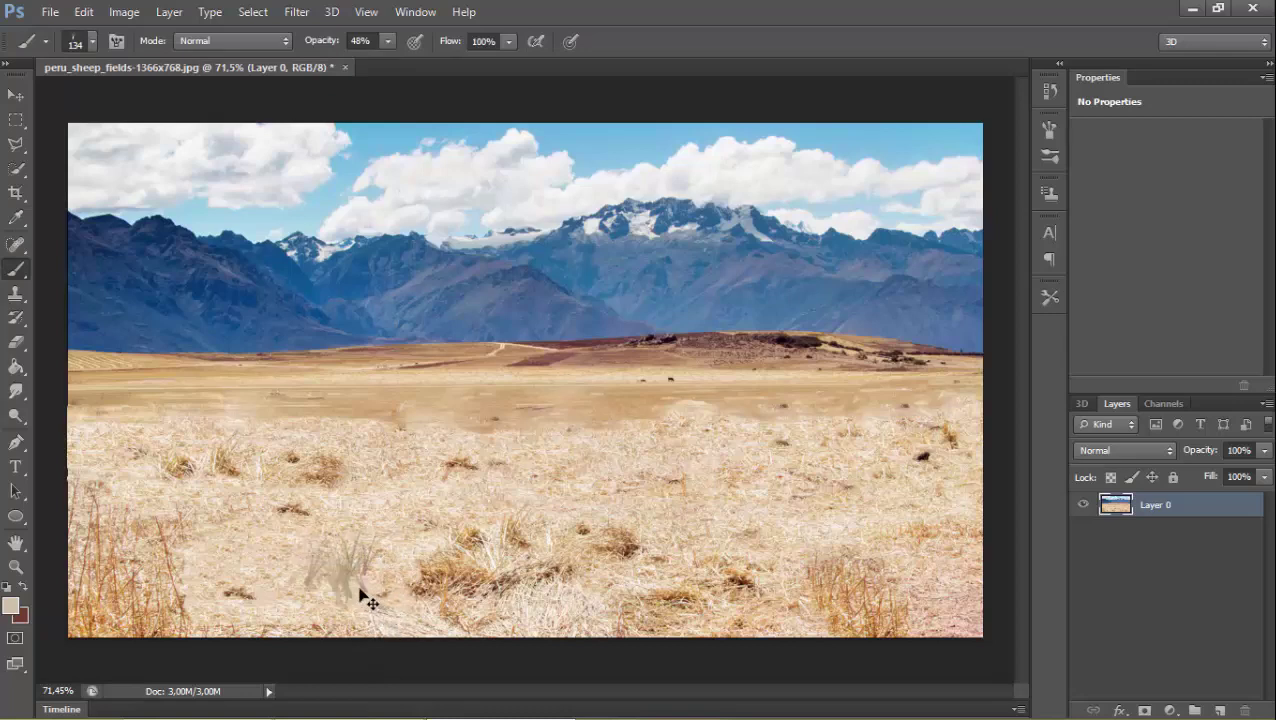
drag(362, 595, 330, 560)
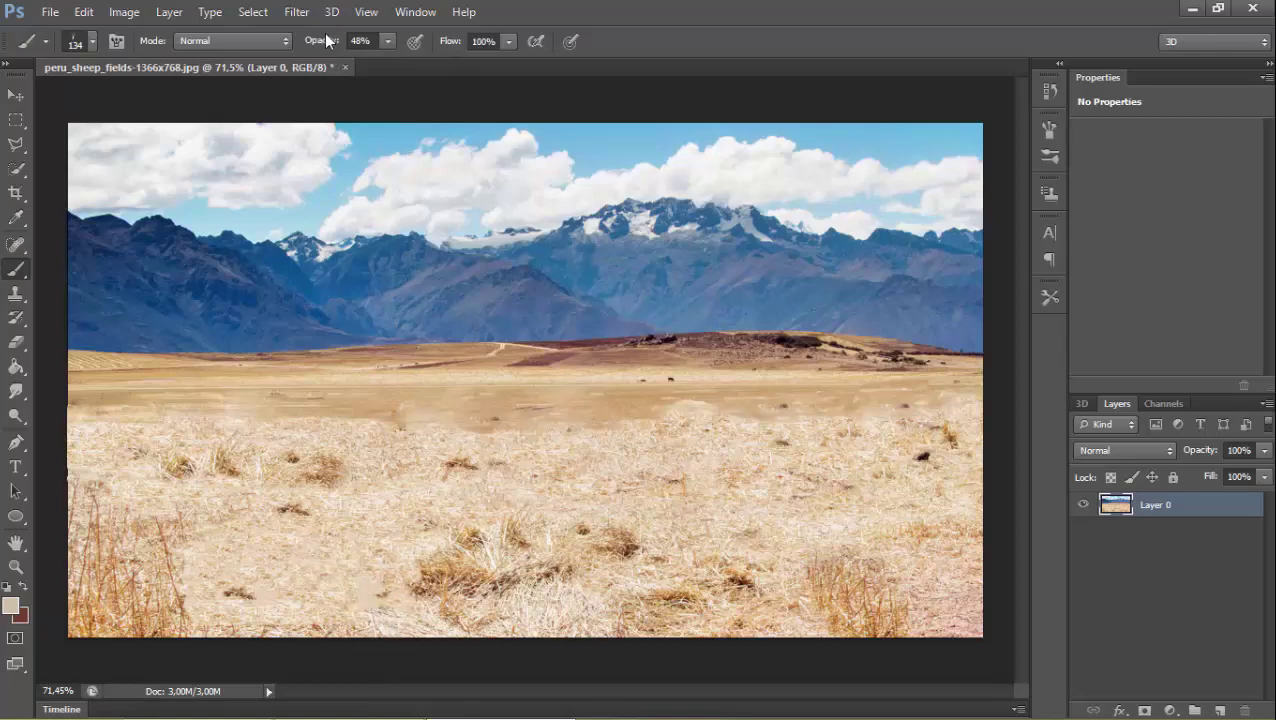
key(0)
Step: Sample a pale beige from the field as the painting colour
key(i)
click(302, 508)
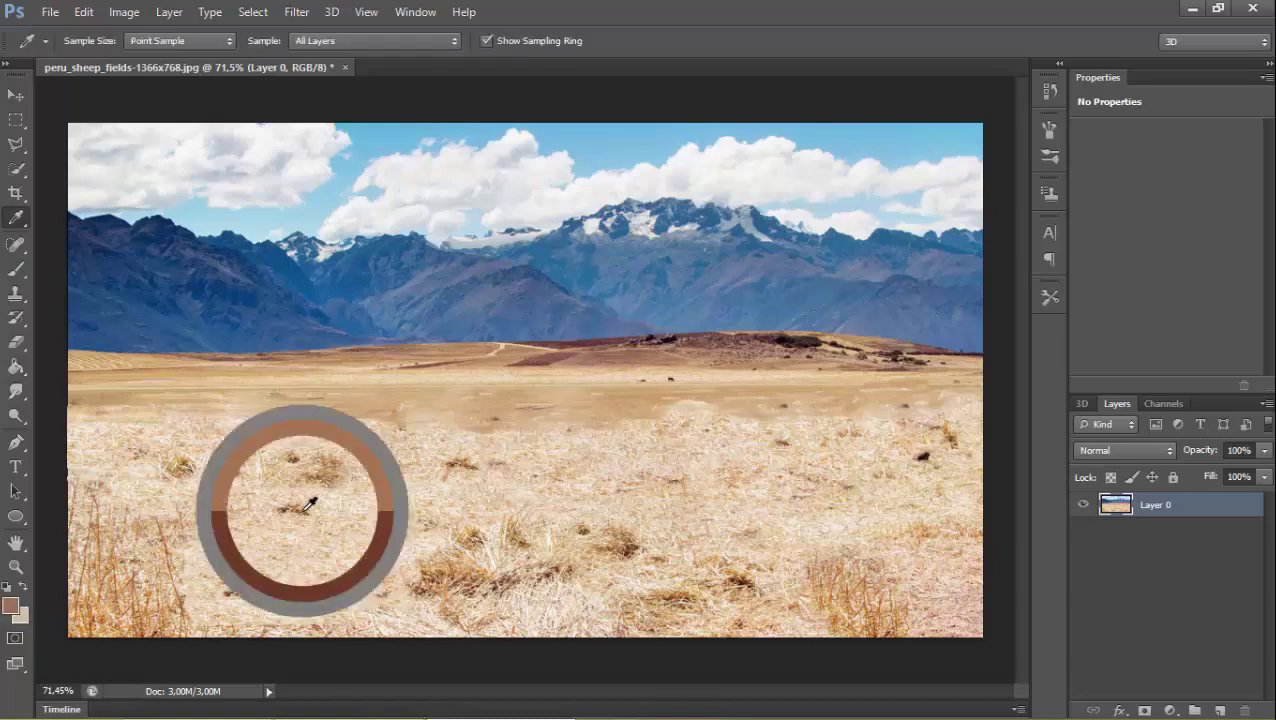
click(319, 538)
mouse_move(325, 534)
mouse_down()
mouse_move(352, 497)
mouse_move(336, 479)
mouse_up()
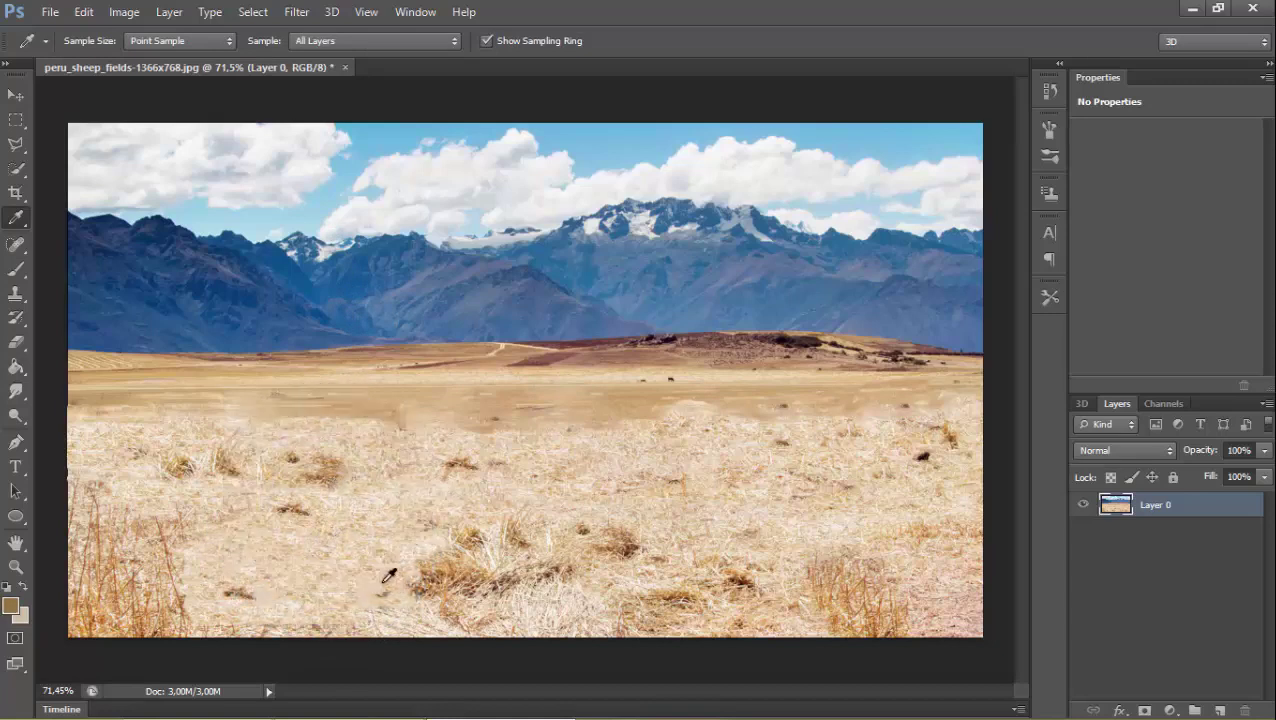
Step: Switch the brush to the 112 grass-blade preset sized to 106 px
key(b)
right_click(325, 582)
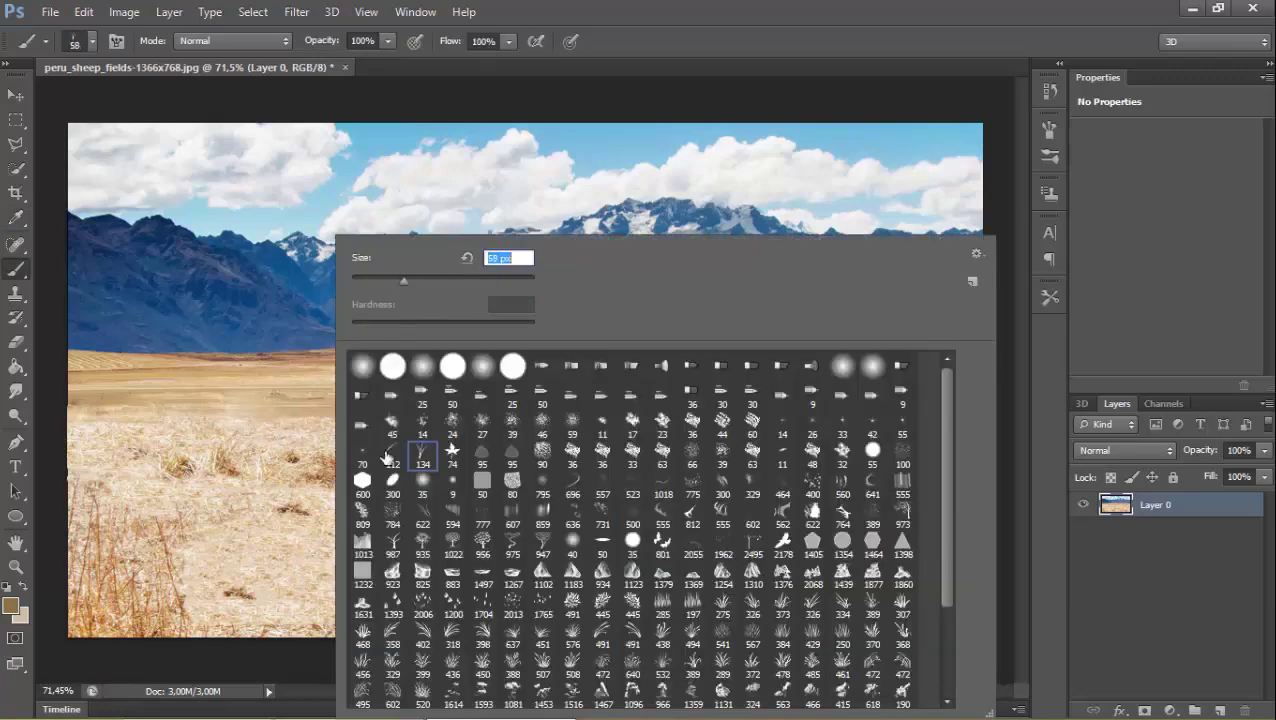
click(392, 455)
click(404, 279)
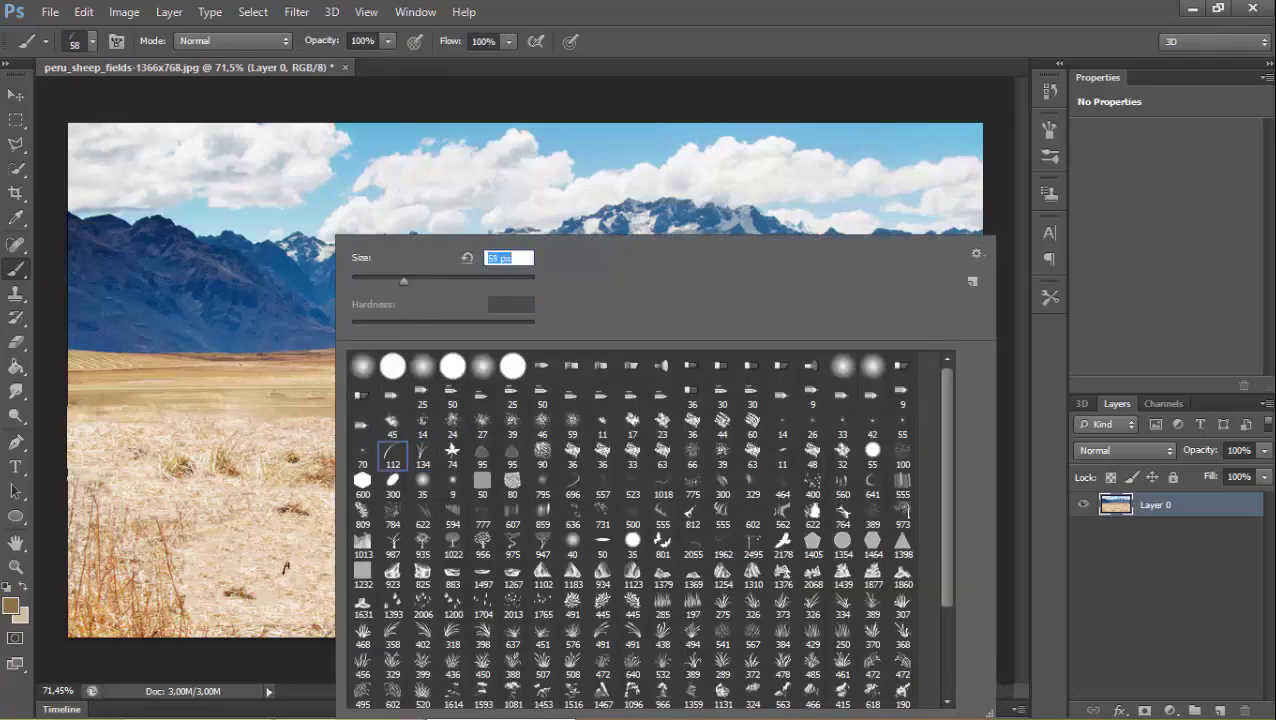
text(106)
key(Return)
Step: Paint light grass blades and tufts across the lower middle and bottom edge of the field
drag(300, 628, 240, 624)
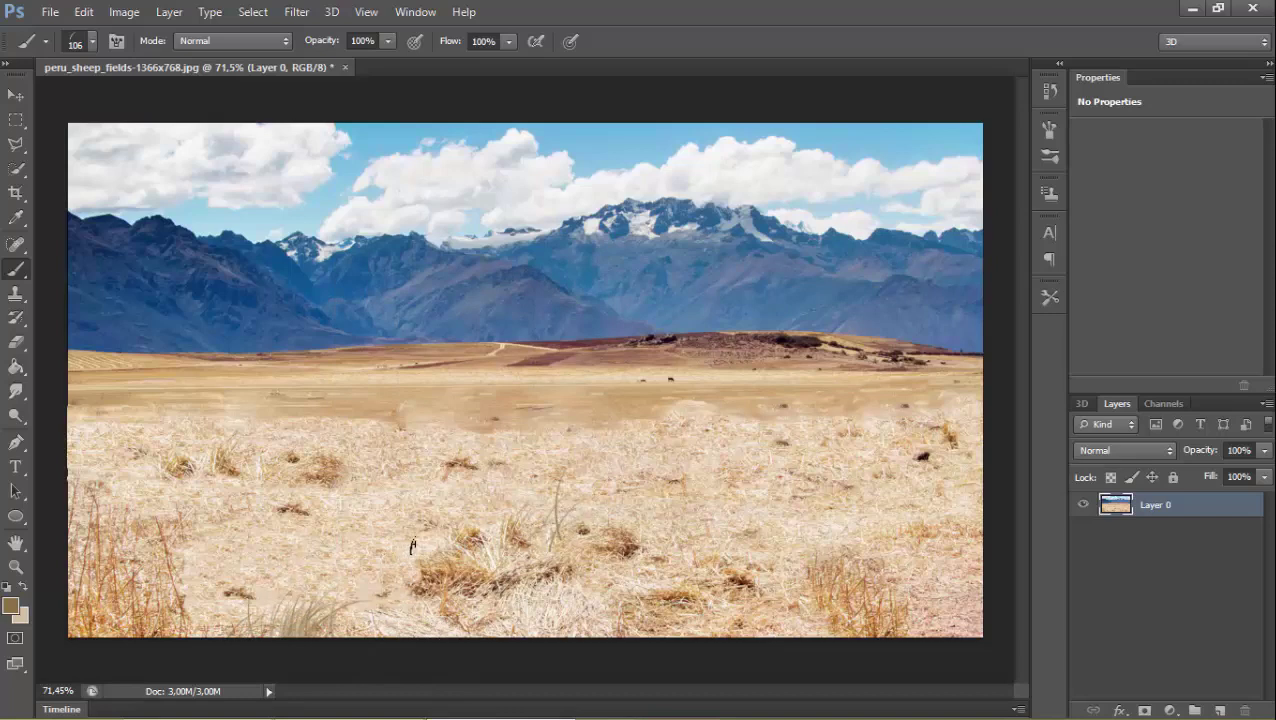
alt+click(385, 544)
click(373, 549)
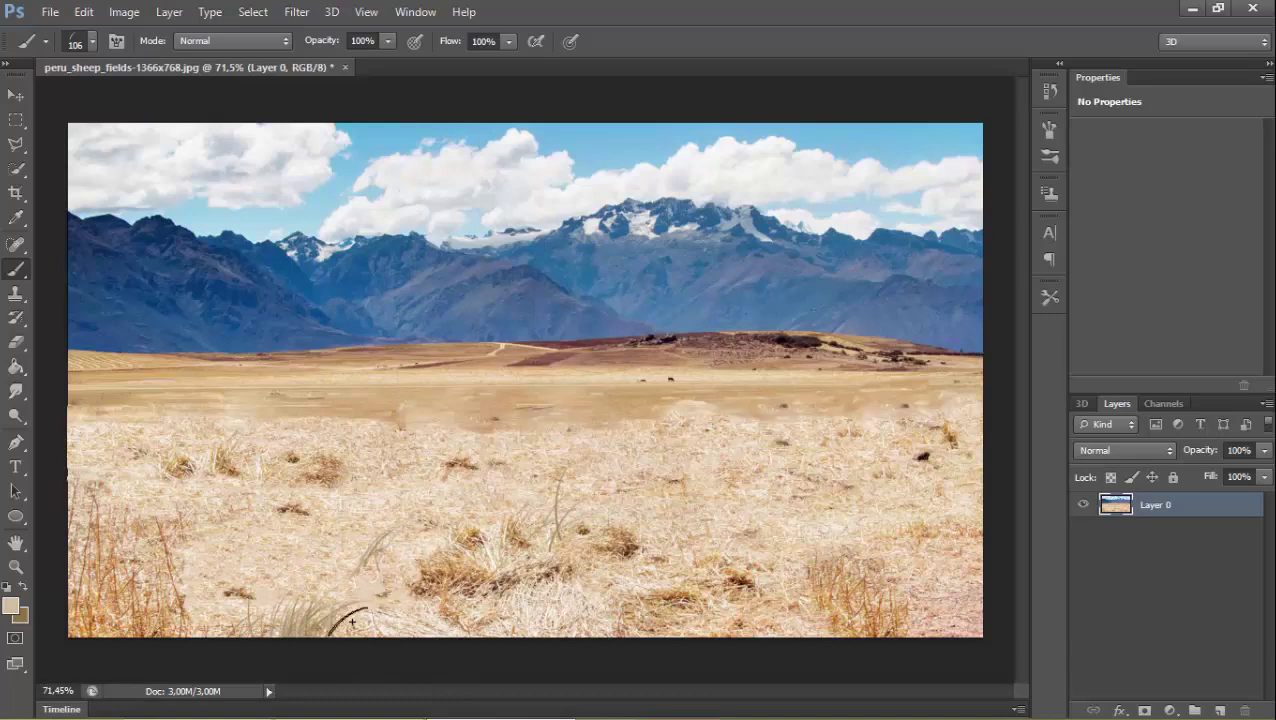
click(285, 613)
click(255, 650)
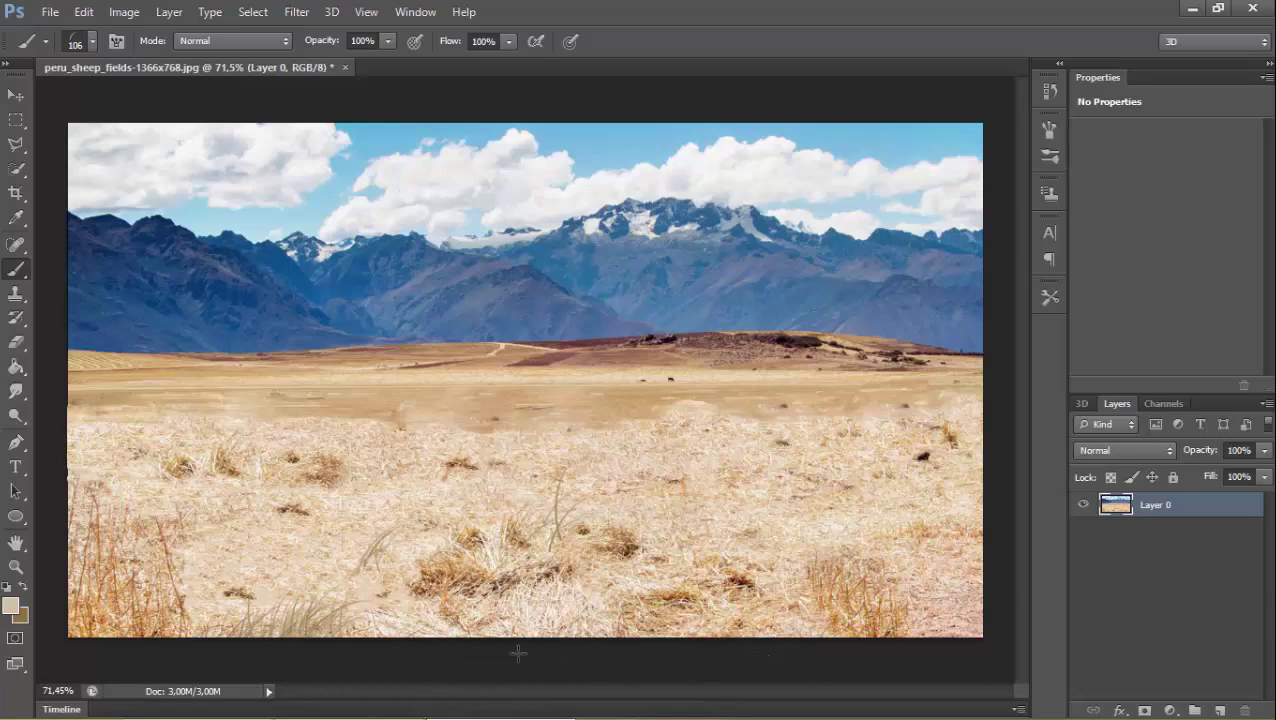
click(442, 650)
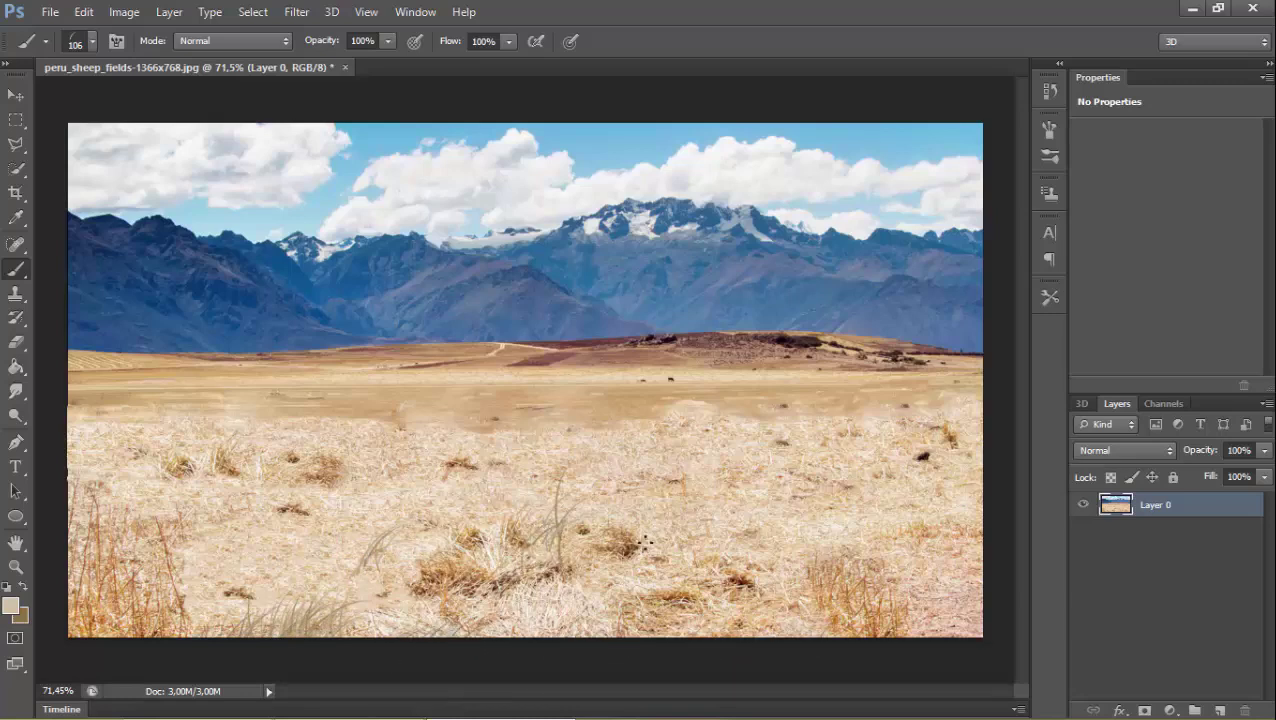
click(15, 244)
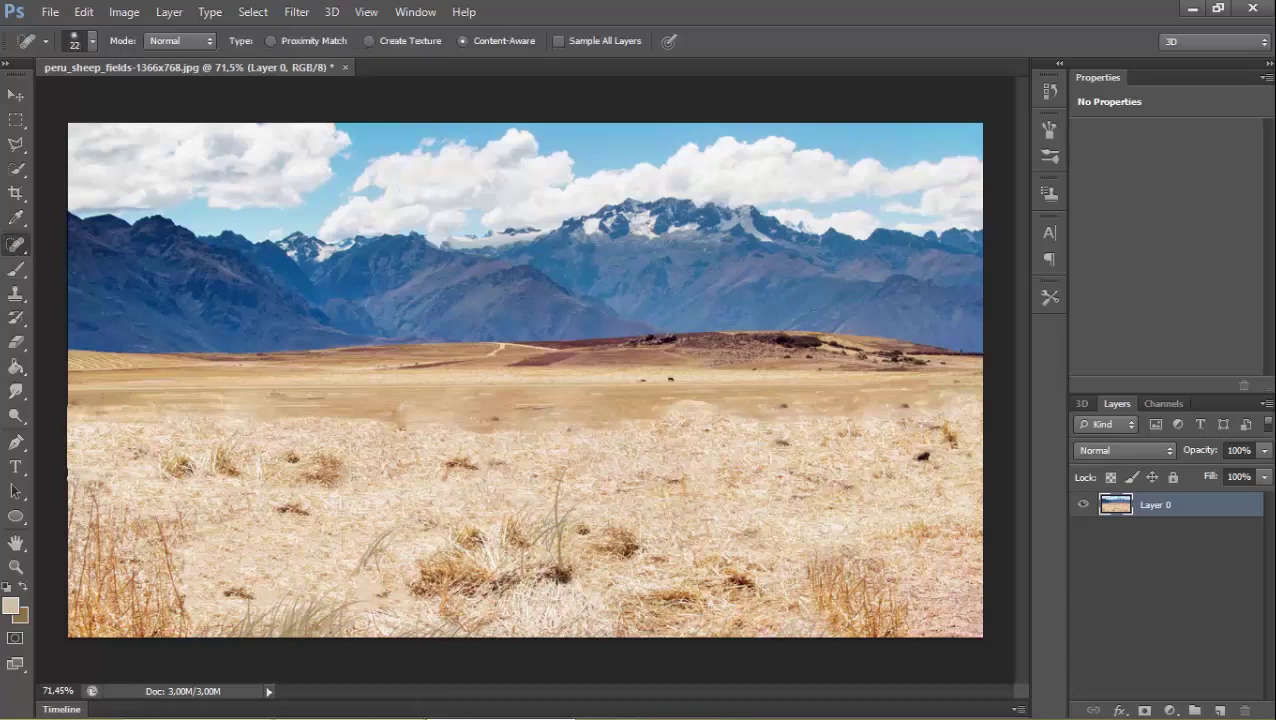
Step: Spot-heal two small grass patches in the lower middle of the field
mouse_move(548, 576)
mouse_down()
mouse_move(578, 574)
mouse_move(539, 583)
mouse_up()
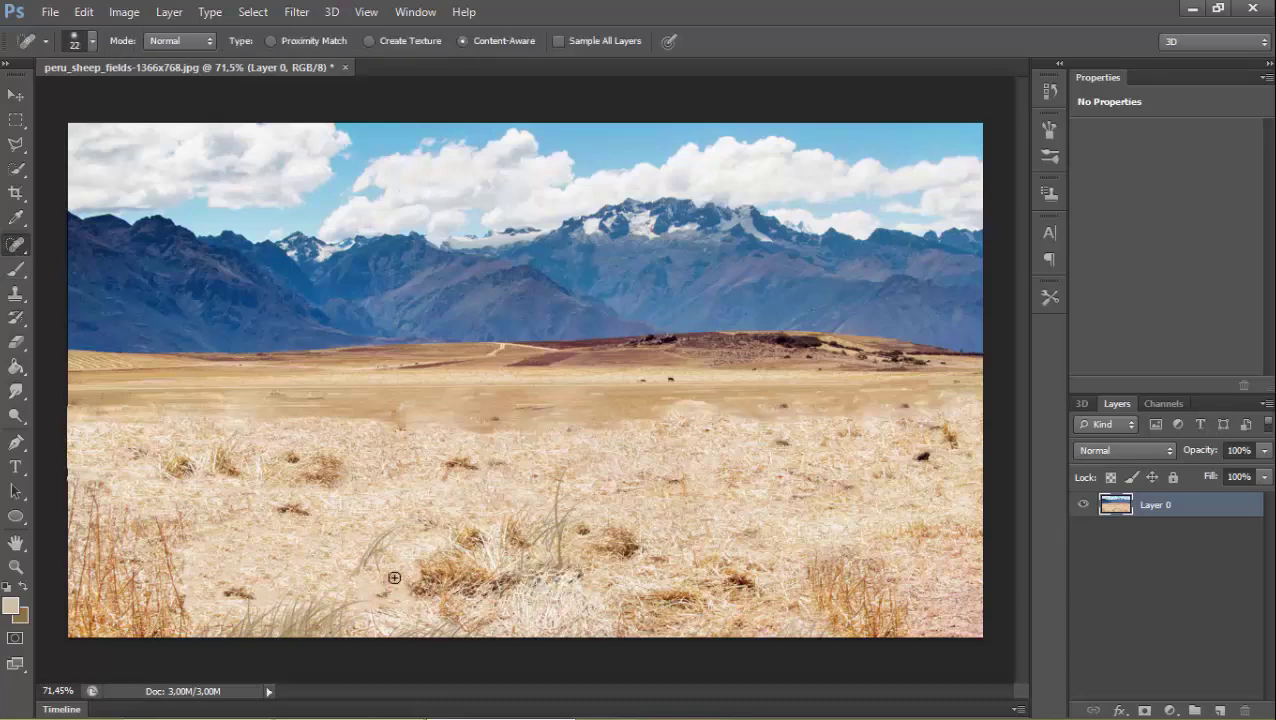
drag(350, 572, 386, 566)
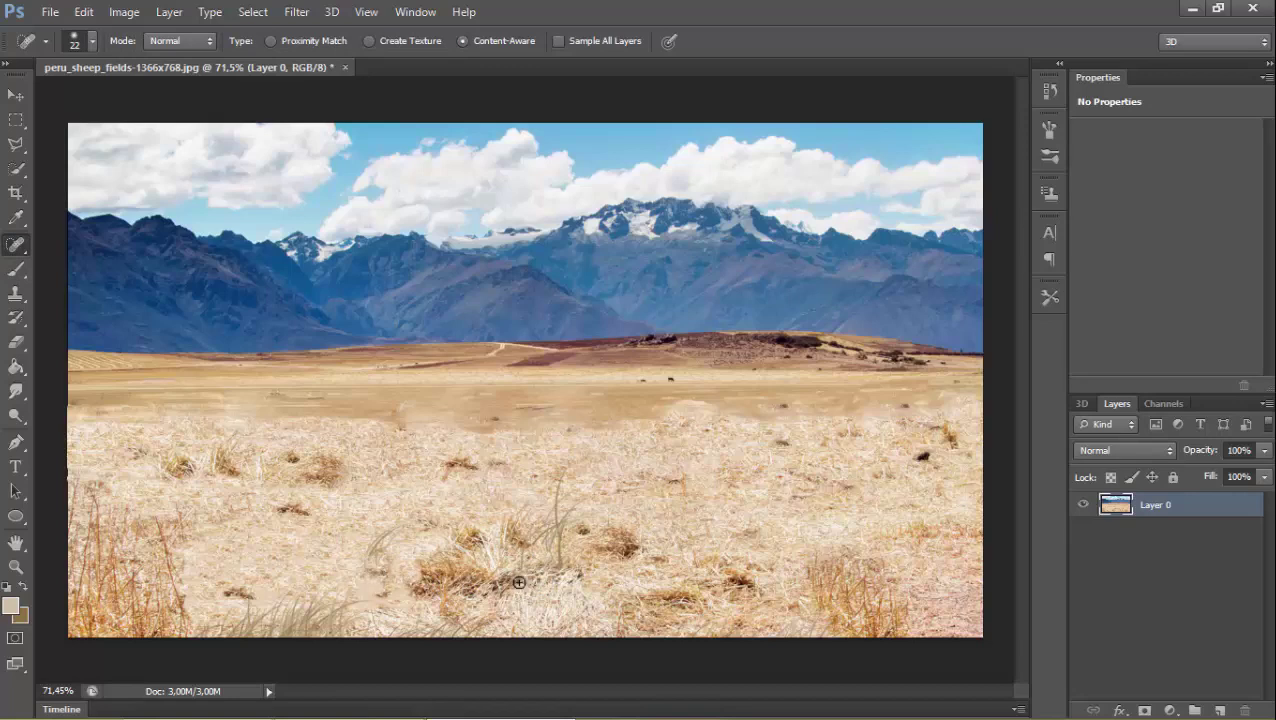